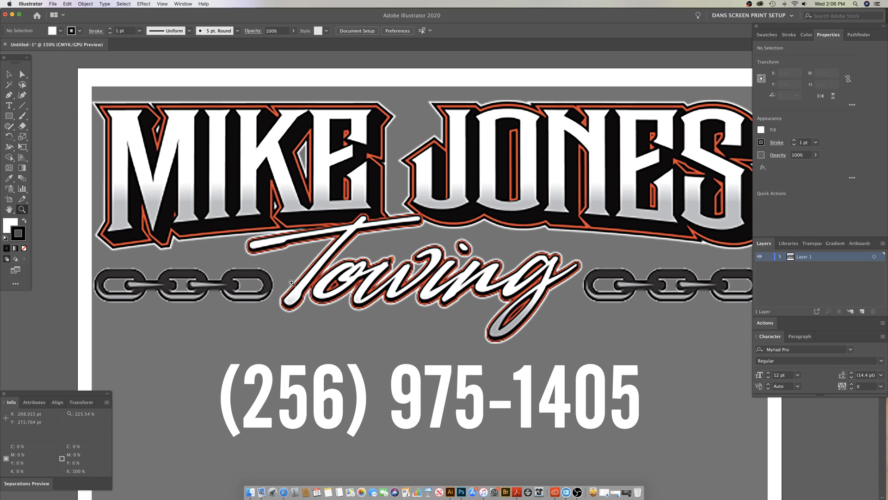
pyautogui.scroll(-1, 435, 228)
pyautogui.scroll(-2, 435, 227)
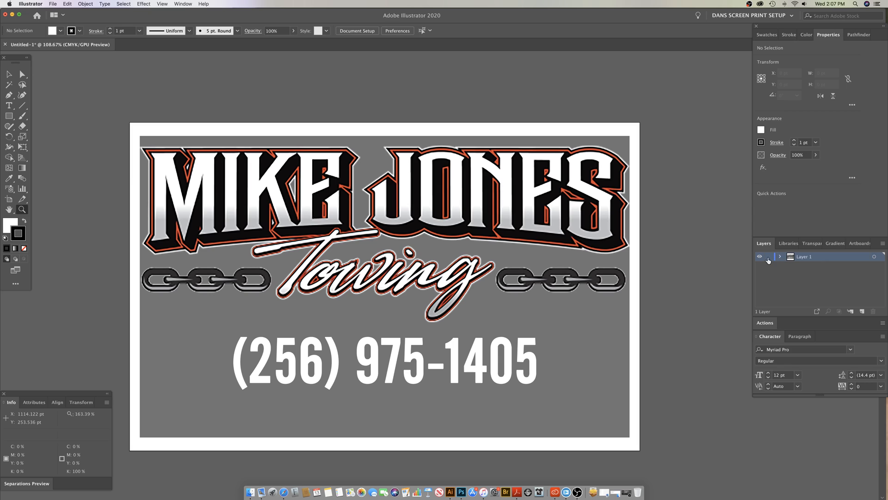
pyautogui.keyDown('super'); pyautogui.click(542, 256); pyautogui.keyUp('super')
pyautogui.moveTo(538, 256); pyautogui.dragTo(486, 247)
pyautogui.press('super+z')
pyautogui.keyDown('super'); pyautogui.click(674, 276); pyautogui.keyUp('super')
pyautogui.scroll(-1, 674, 276)
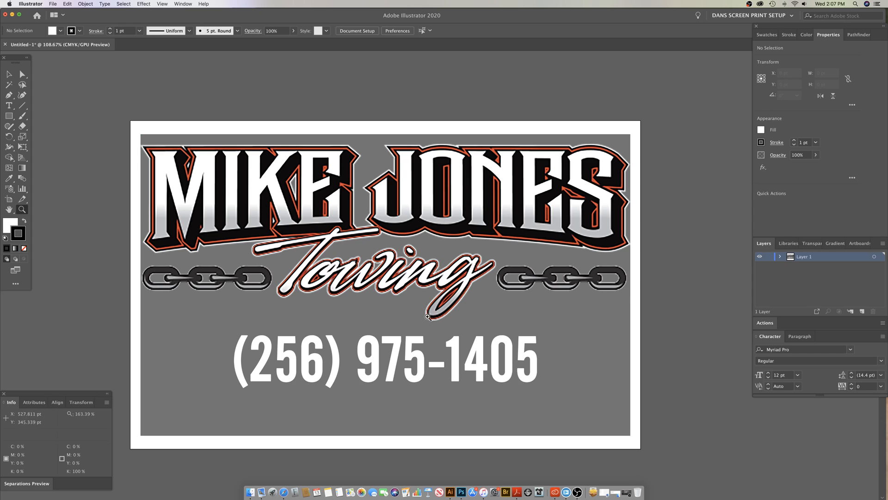
pyautogui.click(768, 257)
pyautogui.moveTo(244, 215); pyautogui.dragTo(236, 224)
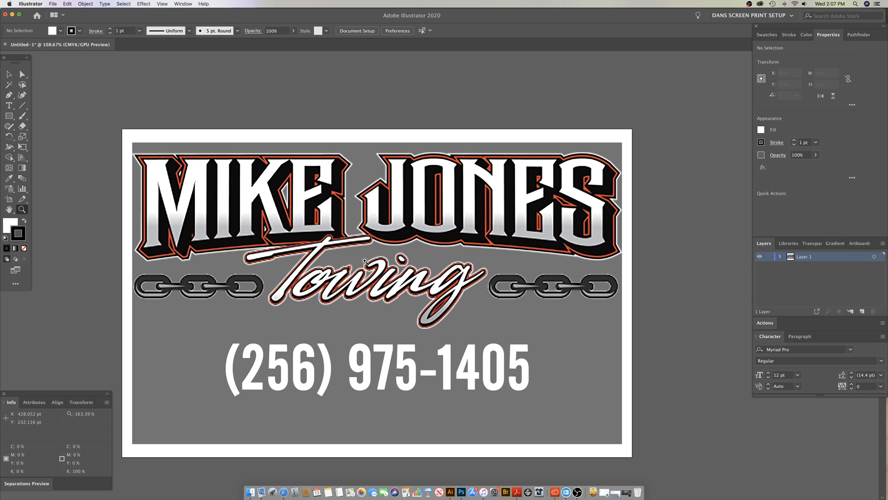
pyautogui.moveTo(372, 266); pyautogui.dragTo(400, 269)
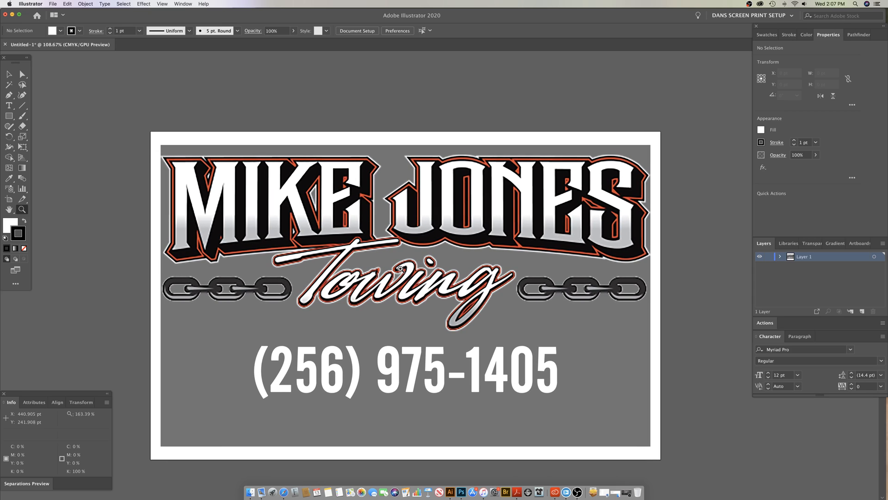
pyautogui.scroll(-2, 402, 269)
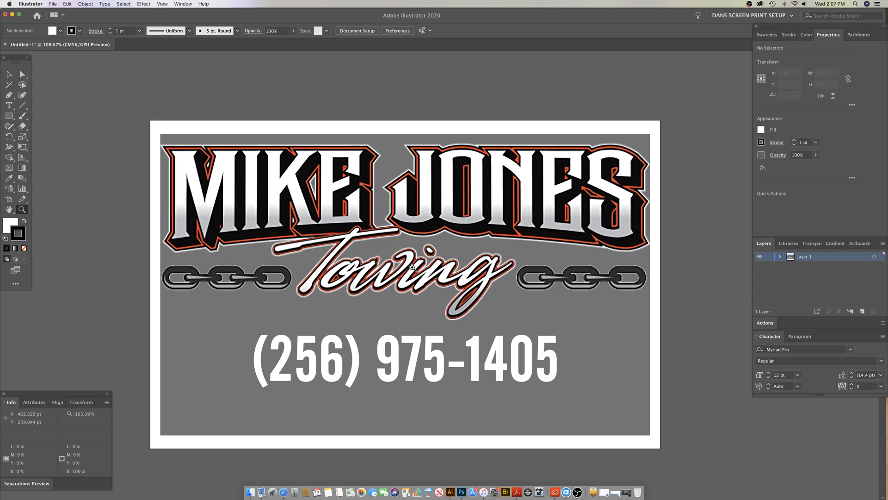
pyautogui.press('space')
pyautogui.moveTo(427, 266); pyautogui.dragTo(422, 282)
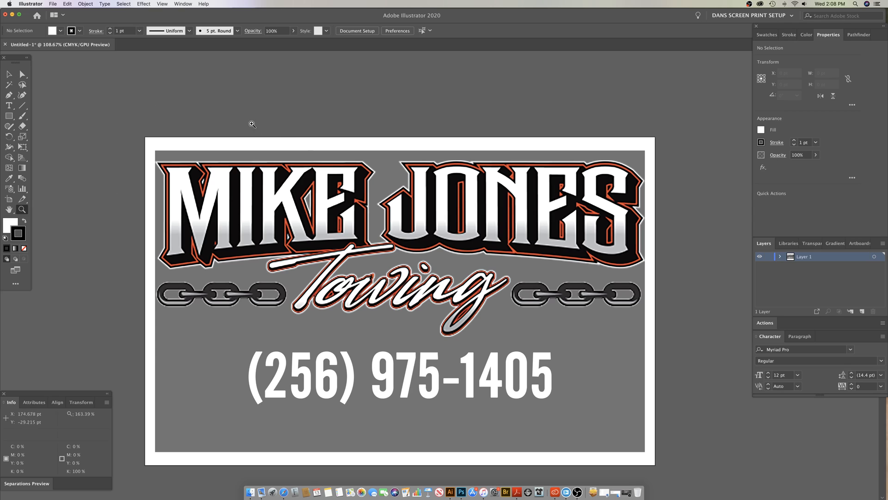
# Step: Apply the DANS SCREEN PRINT SETUP workspace
pyautogui.click(183, 4)
pyautogui.moveTo(191, 40)
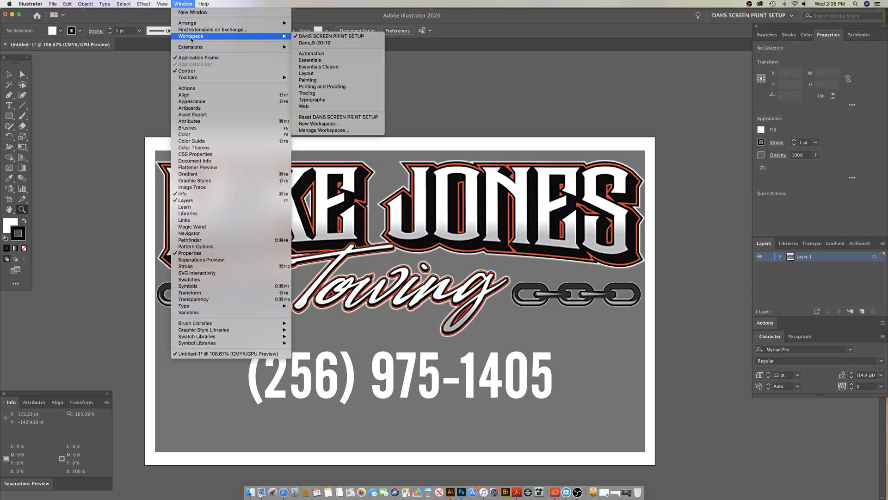
pyautogui.click(339, 37)
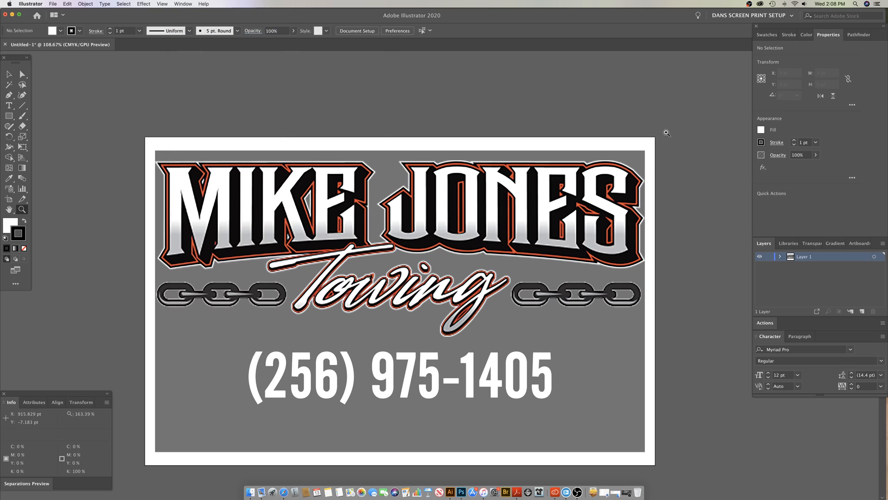
# Step: Bring the floating panel group over the artwork and display the swatches in Small List View
pyautogui.moveTo(769, 37); pyautogui.dragTo(456, 86)
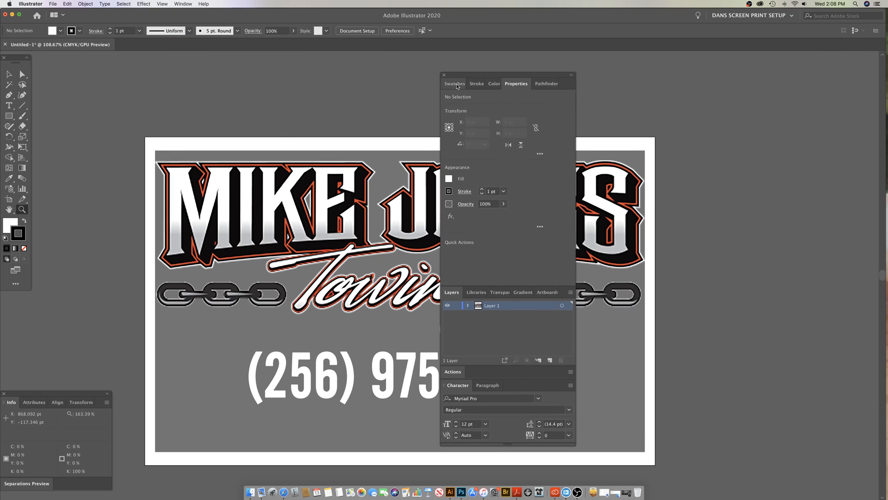
pyautogui.click(456, 85)
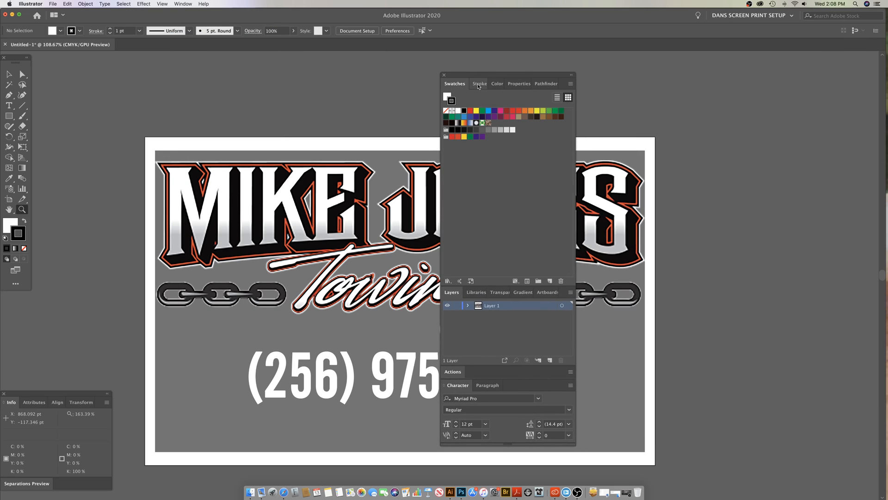
pyautogui.click(479, 84)
pyautogui.click(454, 84)
pyautogui.click(570, 83)
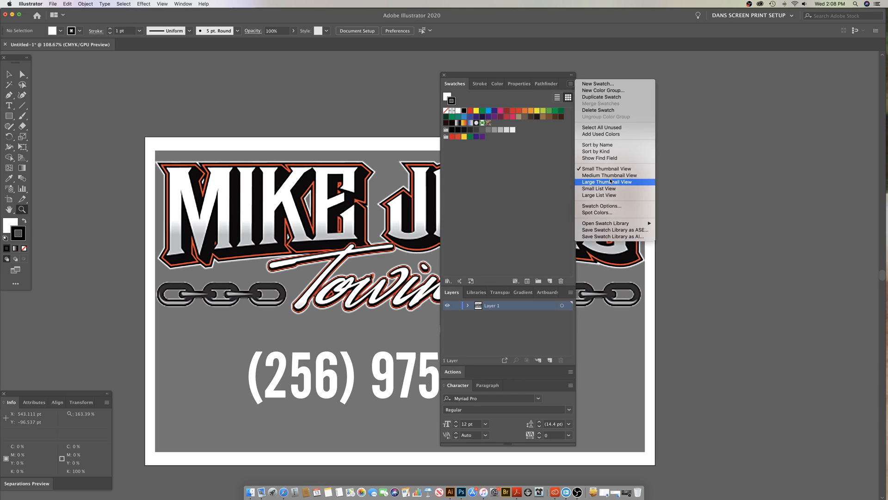
pyautogui.click(602, 195)
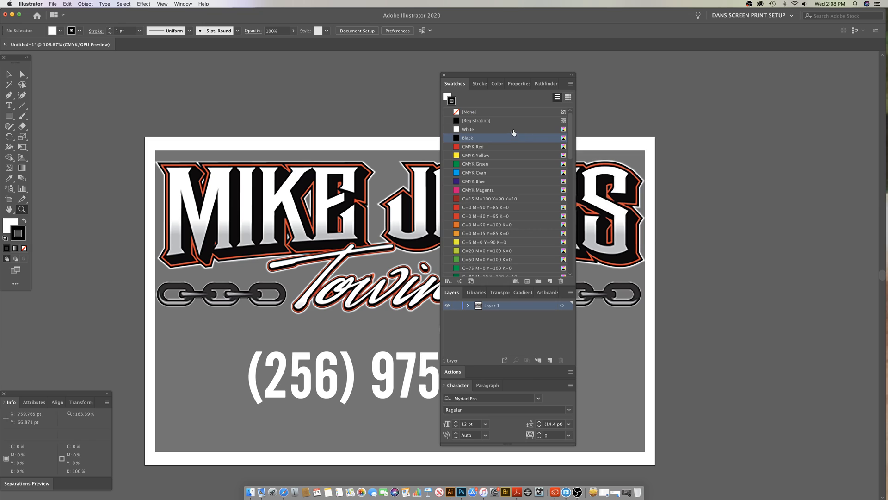
pyautogui.moveTo(512, 82); pyautogui.dragTo(594, 66)
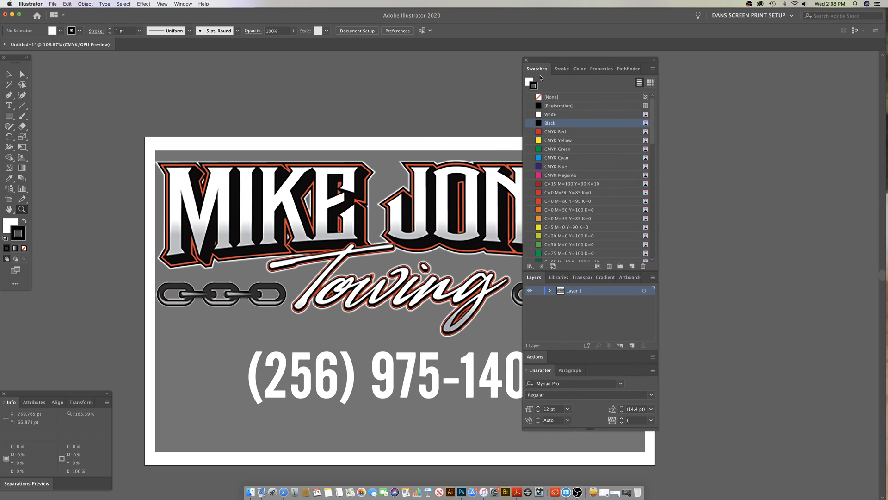
# Step: Look through the Stroke, Color, Properties and Pathfinder panels and return to Swatches
pyautogui.click(562, 69)
pyautogui.click(581, 70)
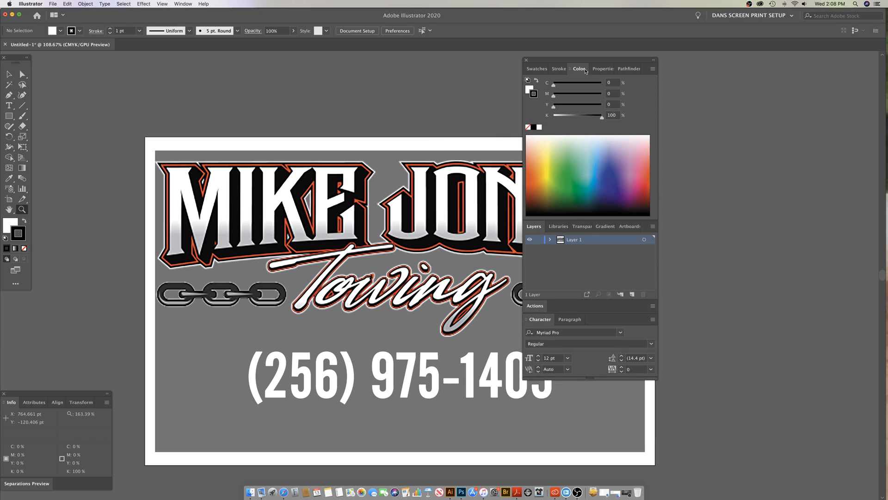
pyautogui.click(604, 70)
pyautogui.click(626, 69)
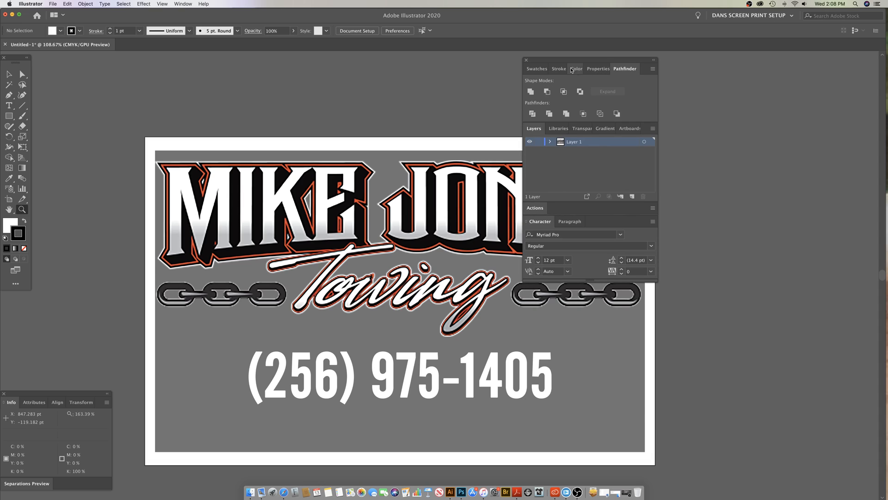
pyautogui.click(537, 70)
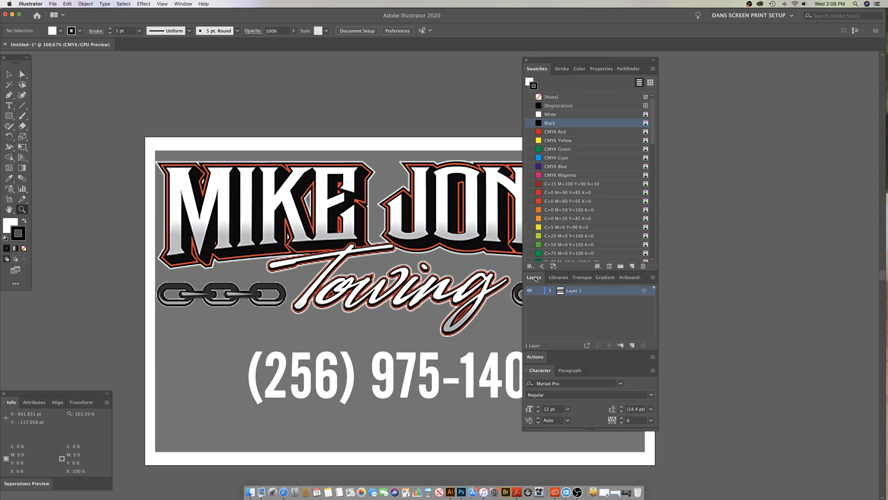
# Step: Reorder the panels grouped with Layers so that Layers comes first and Libraries comes last
pyautogui.moveTo(534, 278)
pyautogui.mouseDown()
pyautogui.moveTo(264, 255)
pyautogui.moveTo(74, 264)
pyautogui.moveTo(169, 285)
pyautogui.moveTo(539, 284)
pyautogui.moveTo(439, 300)
pyautogui.moveTo(494, 299)
pyautogui.moveTo(541, 285)
pyautogui.mouseUp()
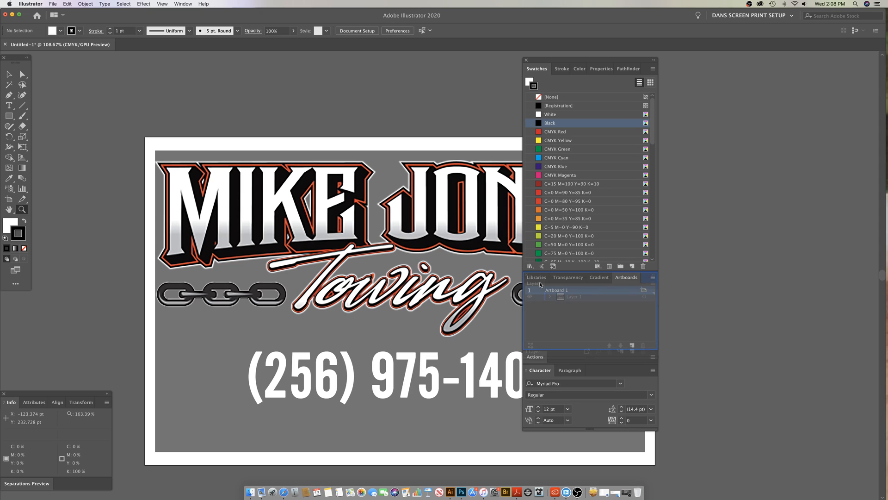
pyautogui.moveTo(541, 284); pyautogui.dragTo(539, 285)
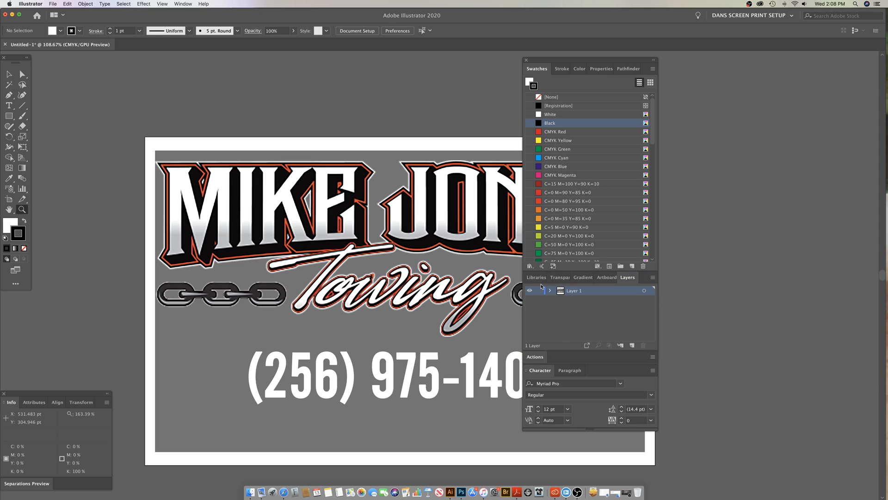
pyautogui.moveTo(622, 280); pyautogui.dragTo(558, 281)
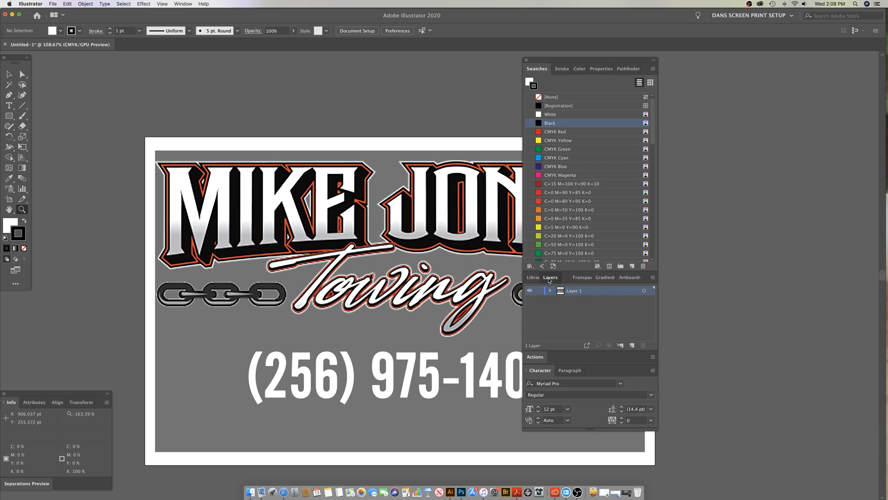
pyautogui.click(536, 277)
pyautogui.click(558, 277)
pyautogui.click(581, 277)
pyautogui.click(535, 278)
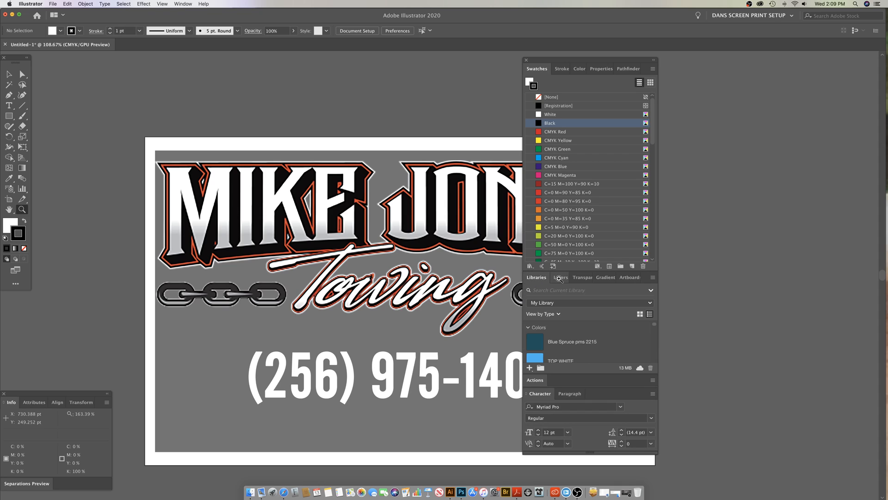
pyautogui.moveTo(559, 280); pyautogui.dragTo(626, 280)
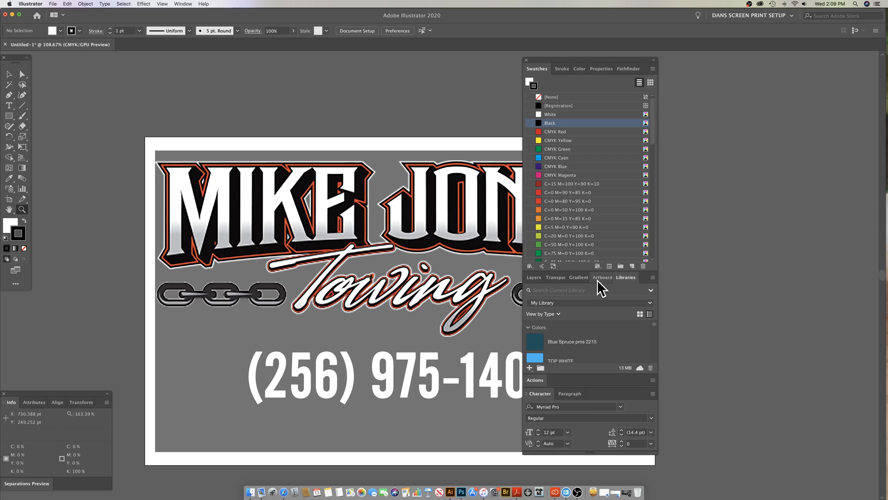
# Step: Look through the Transparency, Gradient and Artboards panels and return to Layers
pyautogui.click(550, 280)
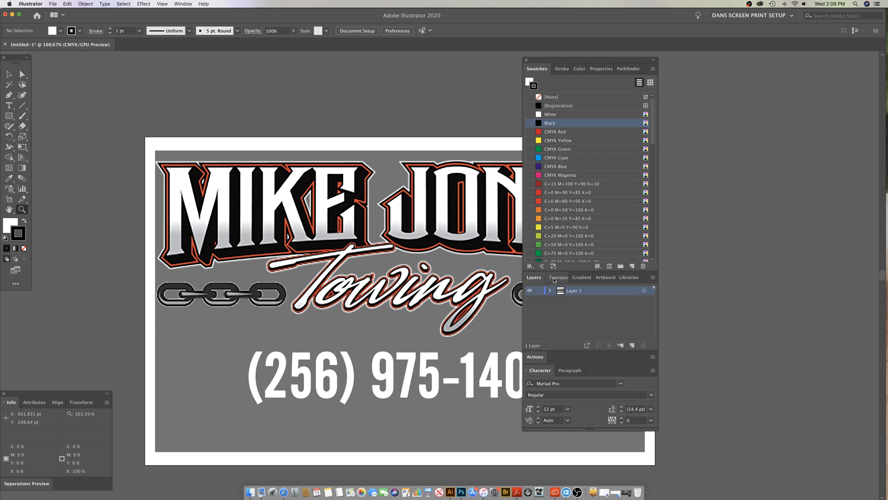
pyautogui.click(591, 280)
pyautogui.click(607, 281)
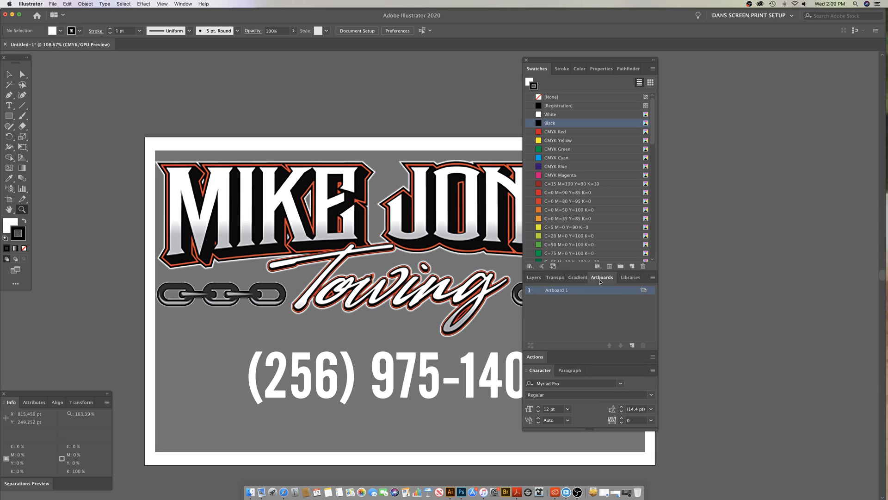
pyautogui.click(534, 279)
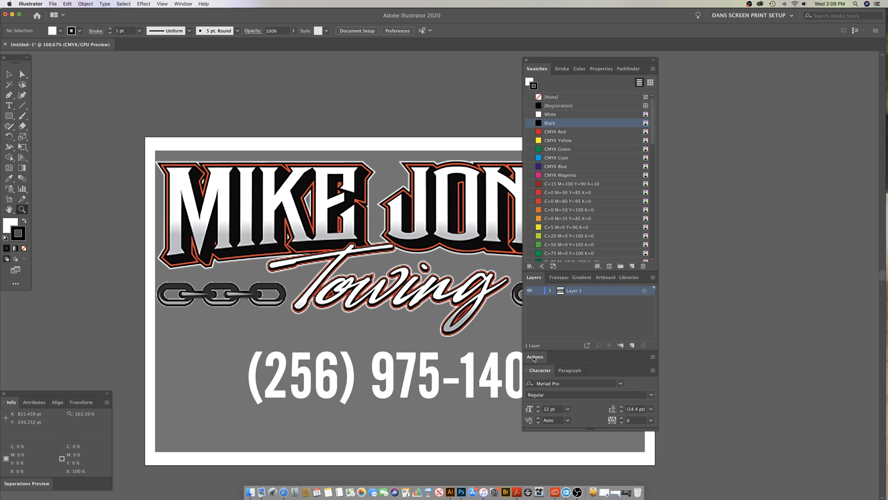
# Step: Shorten the Swatches panel slightly and move the whole panel group off the artwork, beside the artboard
pyautogui.moveTo(534, 359); pyautogui.dragTo(541, 355)
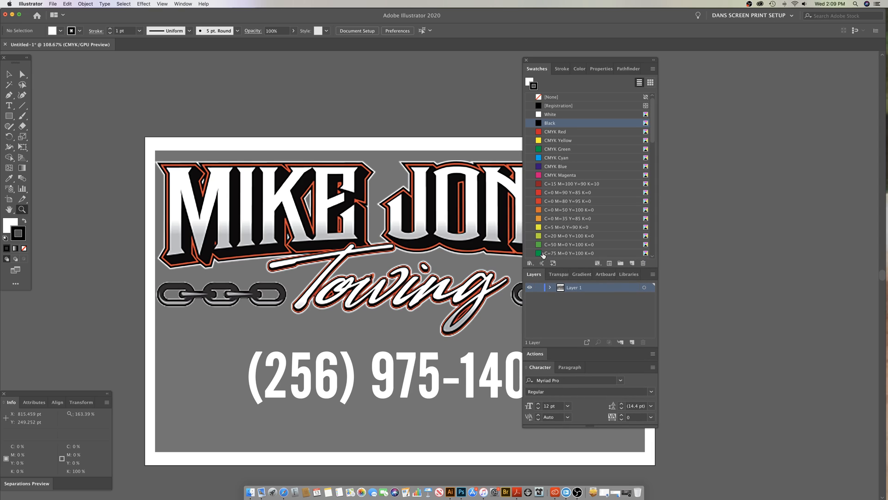
pyautogui.moveTo(541, 64); pyautogui.dragTo(714, 62)
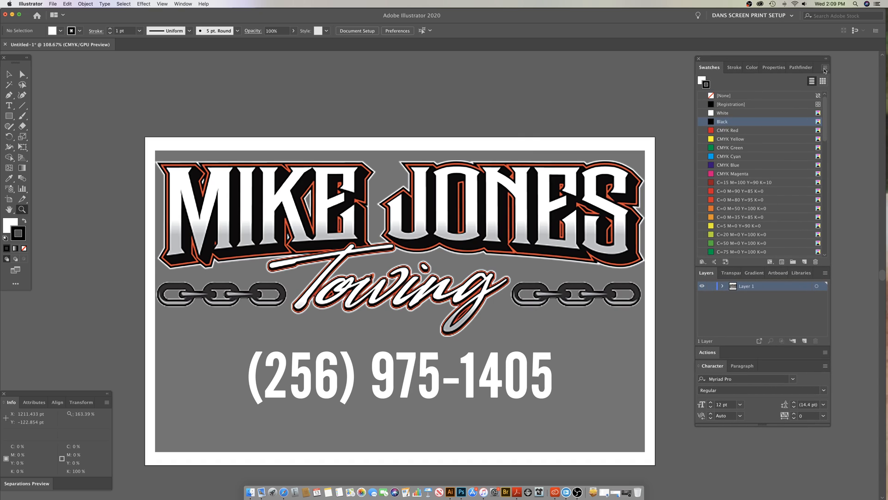
pyautogui.moveTo(730, 60); pyautogui.dragTo(752, 58)
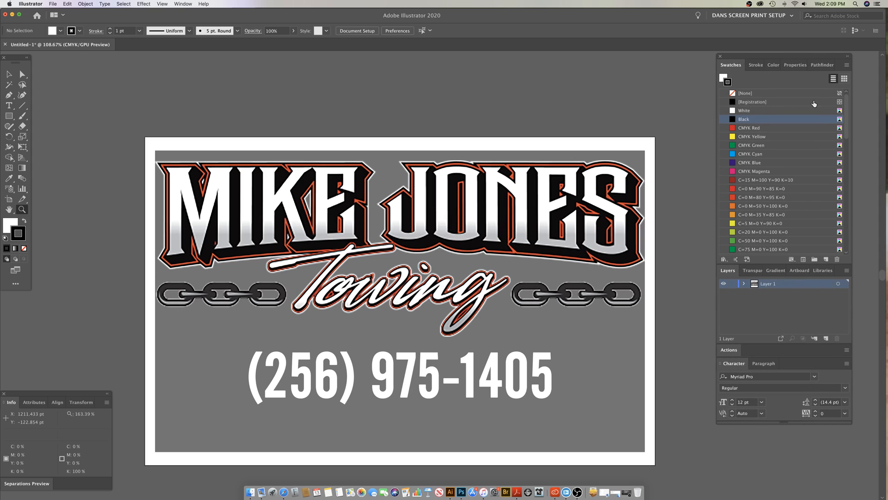
# Step: Select all unused swatches in the document and delete them
pyautogui.click(846, 65)
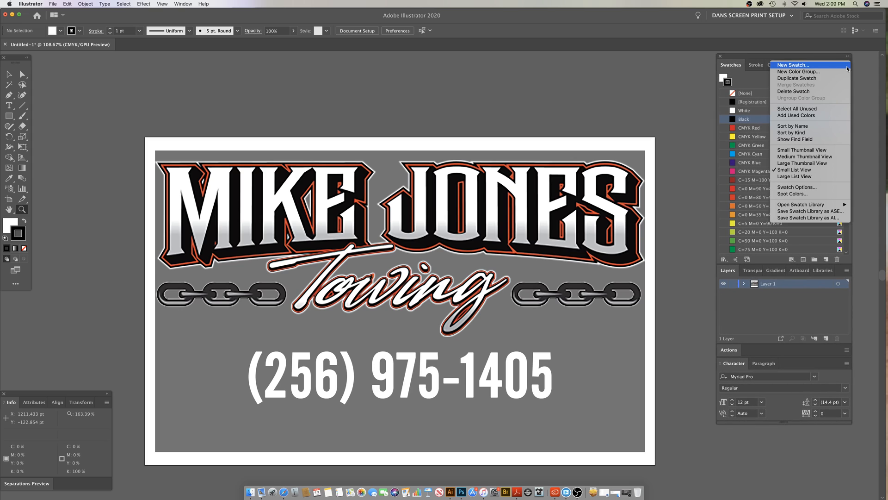
pyautogui.click(802, 115)
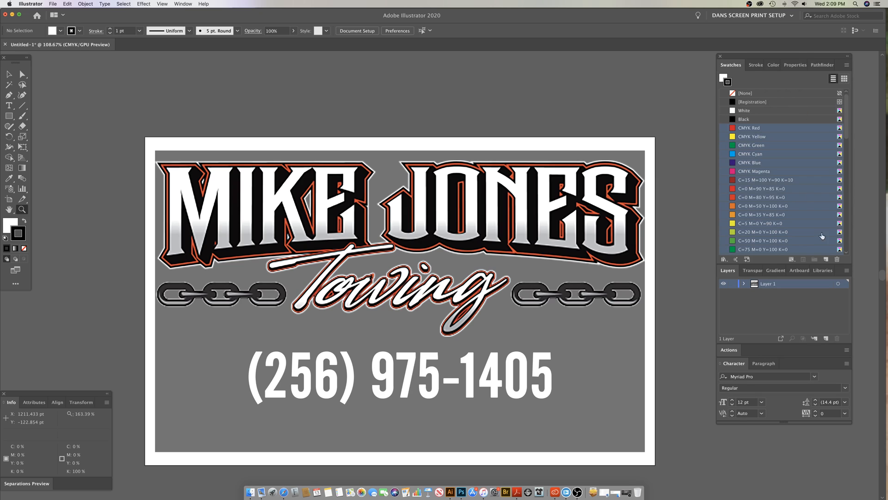
pyautogui.click(837, 259)
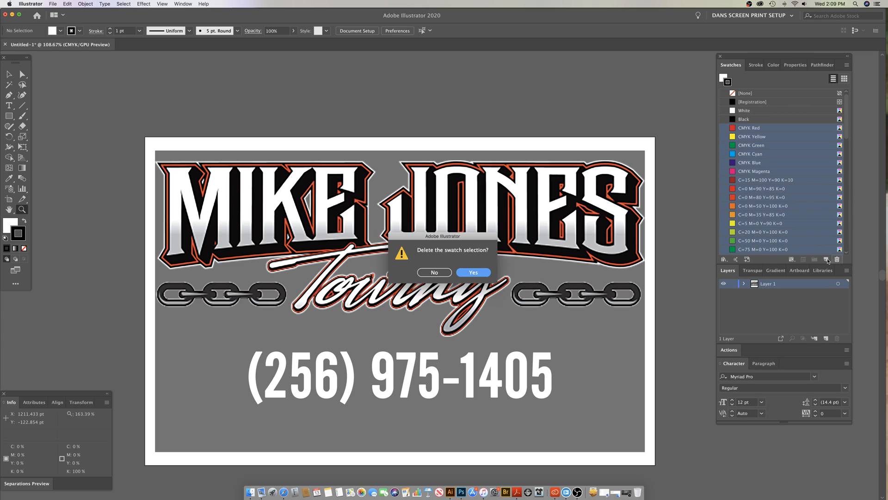
pyautogui.click(474, 272)
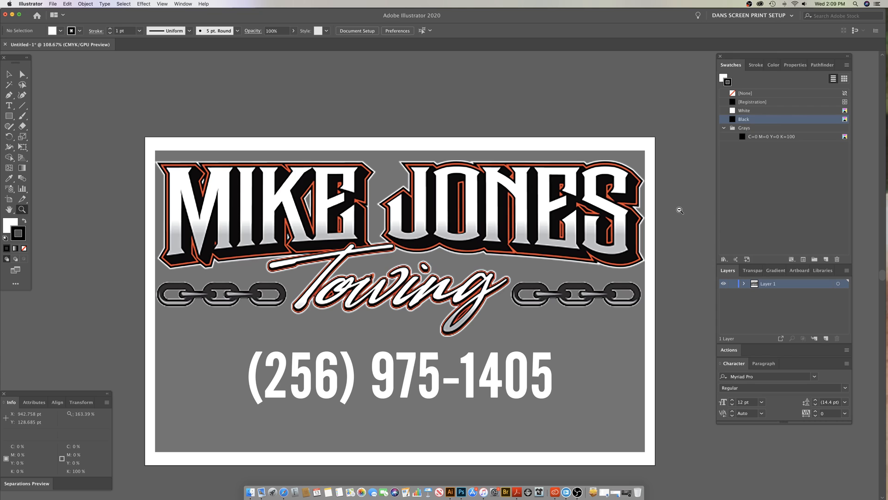
pyautogui.scroll(-1, 680, 209)
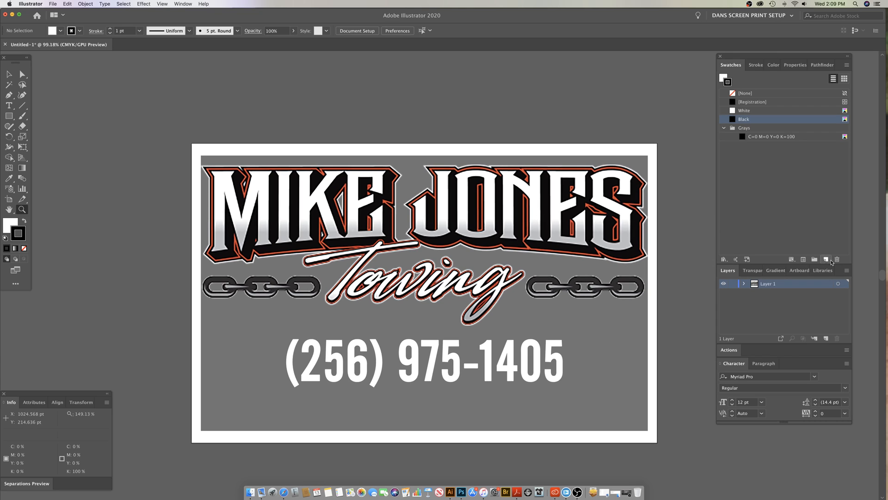
pyautogui.click(826, 259)
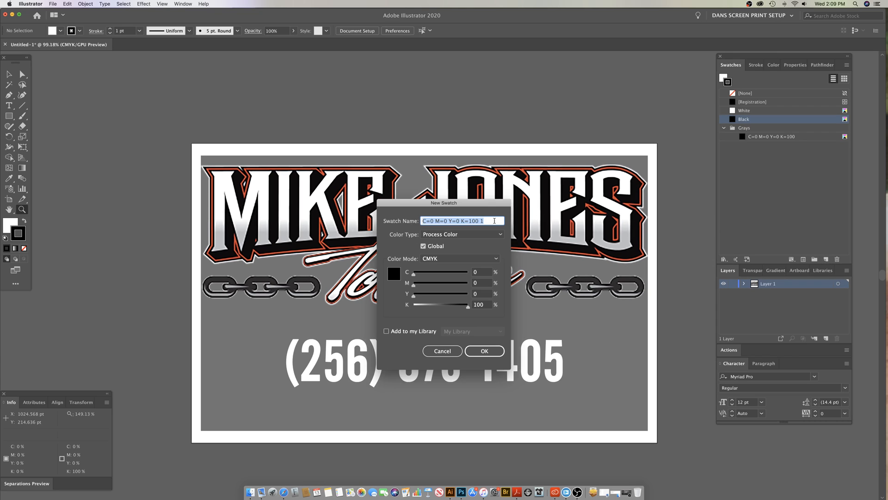
pyautogui.moveTo(490, 204); pyautogui.dragTo(535, 110)
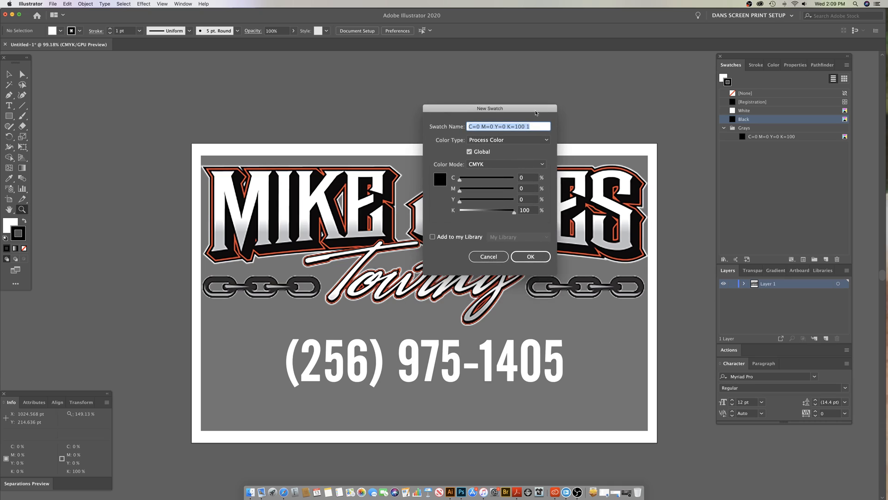
pyautogui.click(495, 257)
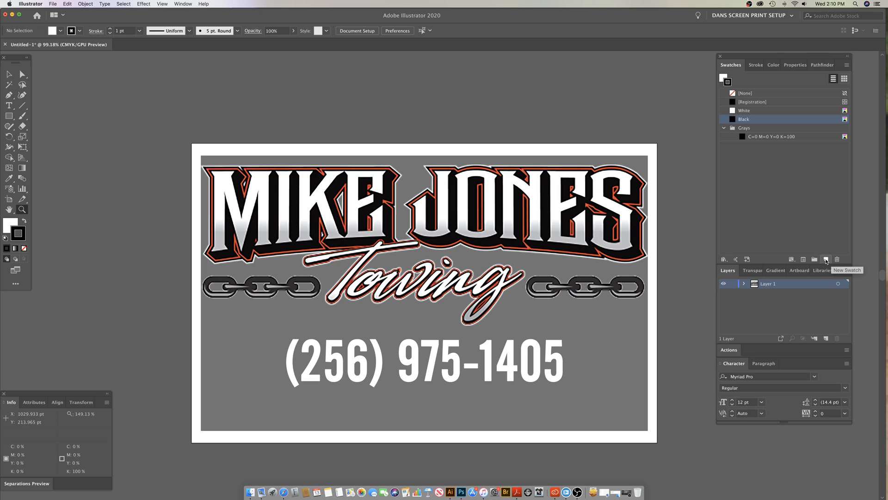
# Step: Start a new swatch named RED in CMYK mode with magenta and yellow at 100% and cyan and black at 0%
pyautogui.click(826, 260)
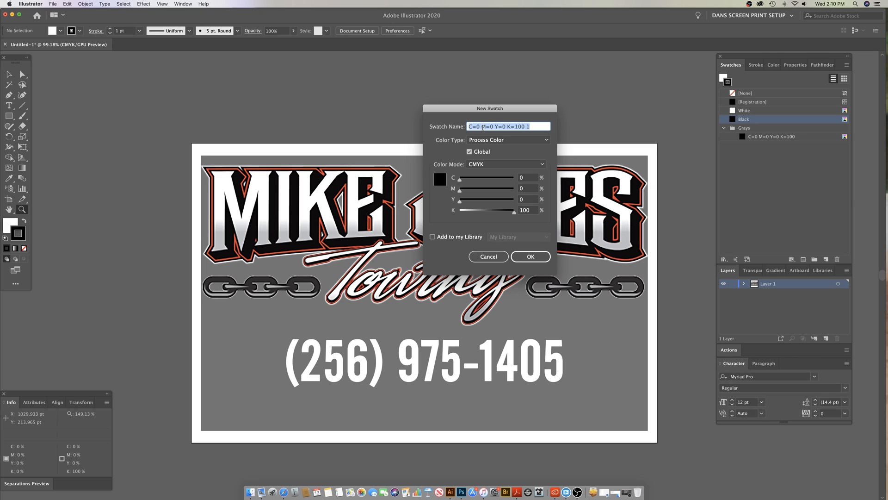
pyautogui.write('RED')
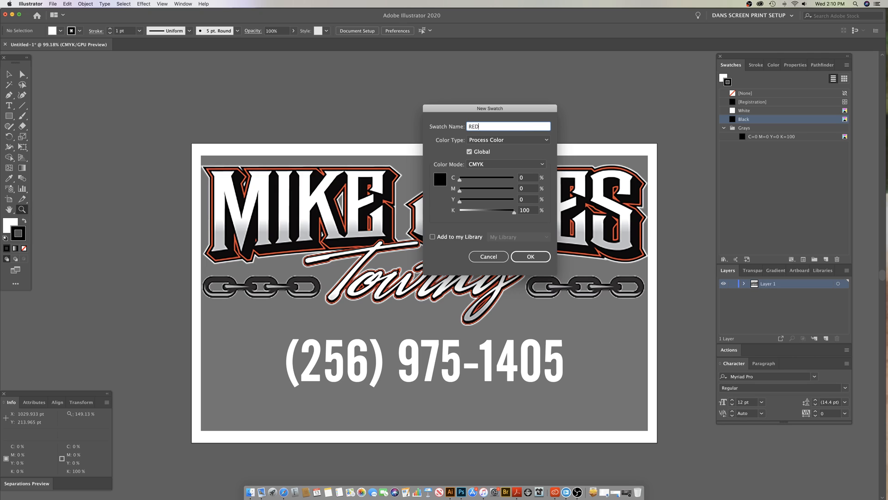
pyautogui.moveTo(514, 212); pyautogui.dragTo(422, 212)
pyautogui.click(479, 165)
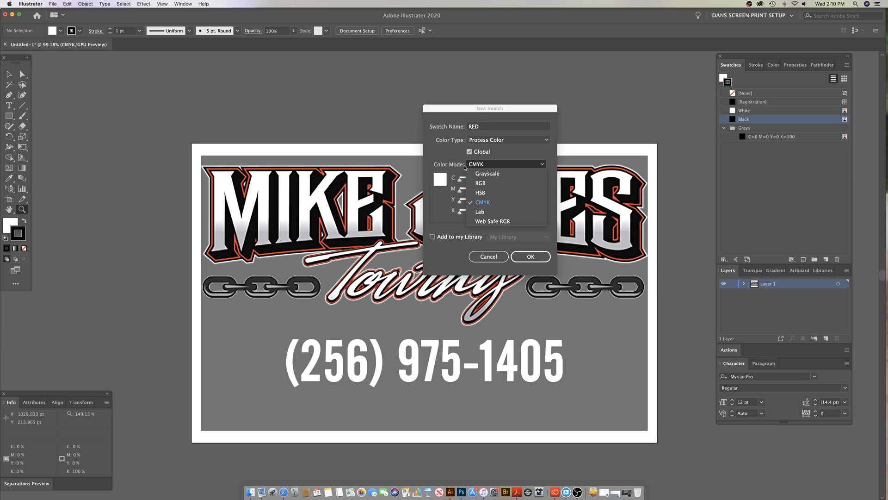
pyautogui.click(468, 166)
pyautogui.click(500, 179)
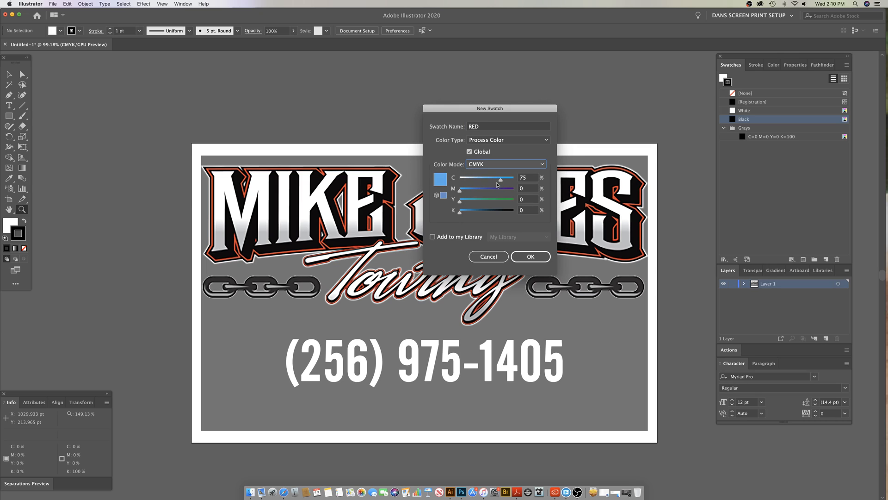
pyautogui.moveTo(501, 181); pyautogui.dragTo(457, 180)
pyautogui.moveTo(511, 191); pyautogui.dragTo(525, 200)
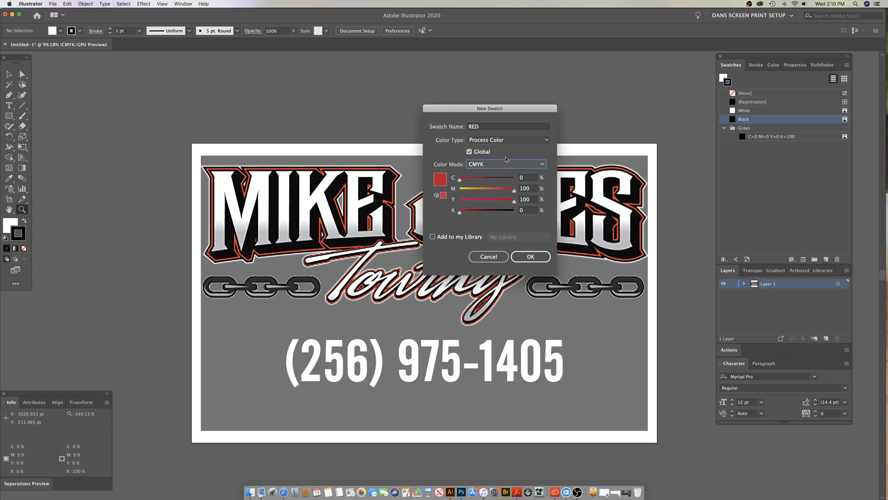
# Step: Set the RED swatch's color type to Spot Color and add it to the swatch list
pyautogui.click(489, 141)
pyautogui.click(489, 150)
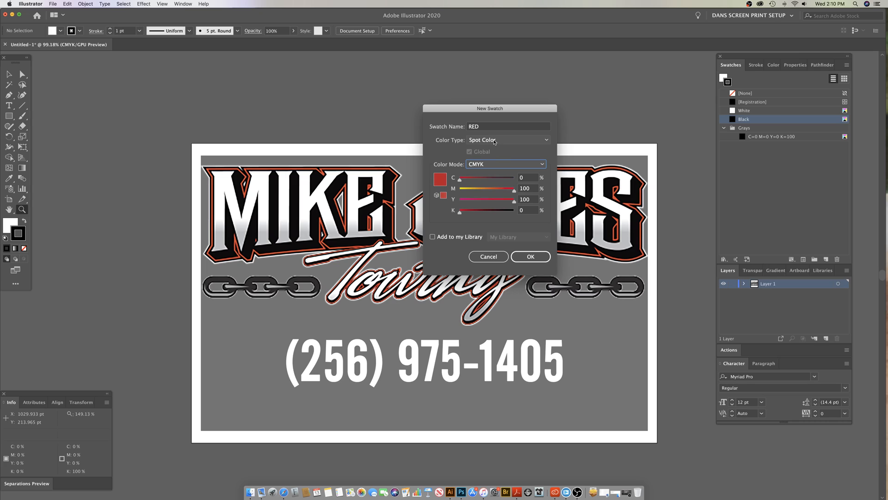
pyautogui.click(494, 141)
pyautogui.click(494, 141)
pyautogui.click(494, 142)
pyautogui.click(494, 141)
pyautogui.moveTo(468, 117); pyautogui.dragTo(425, 201)
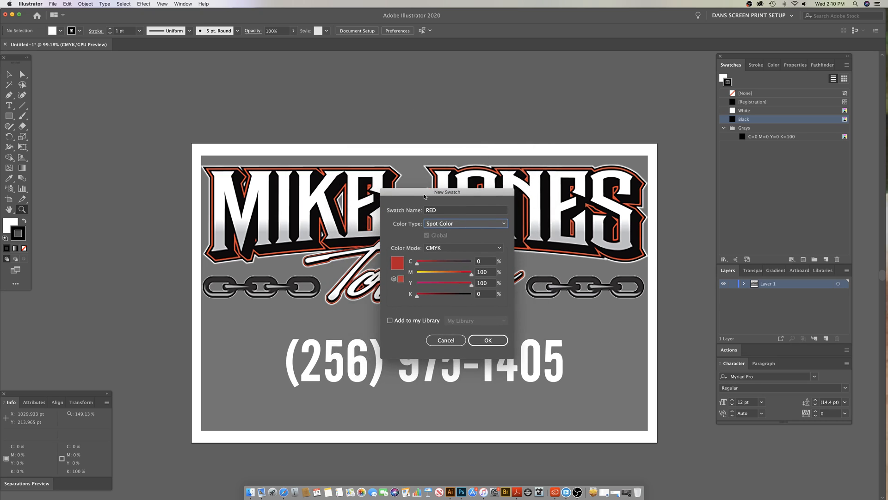
pyautogui.click(444, 225)
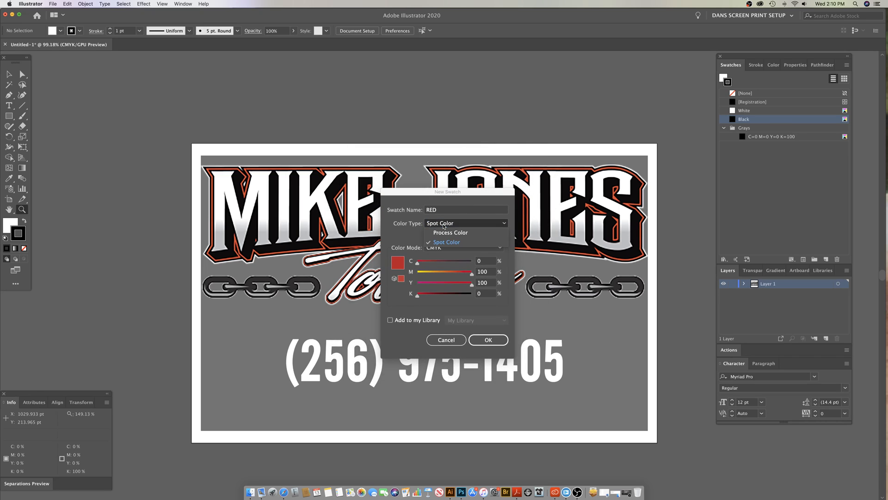
pyautogui.click(423, 242)
pyautogui.moveTo(460, 192); pyautogui.dragTo(475, 179)
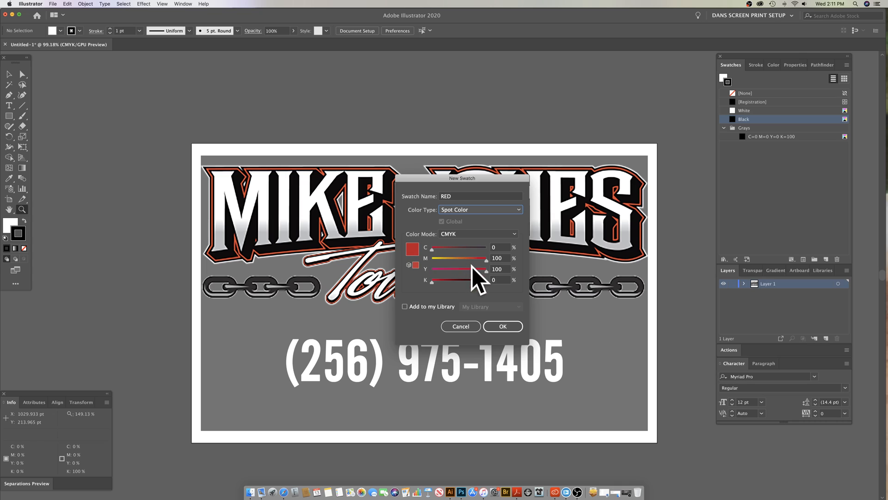
pyautogui.click(503, 326)
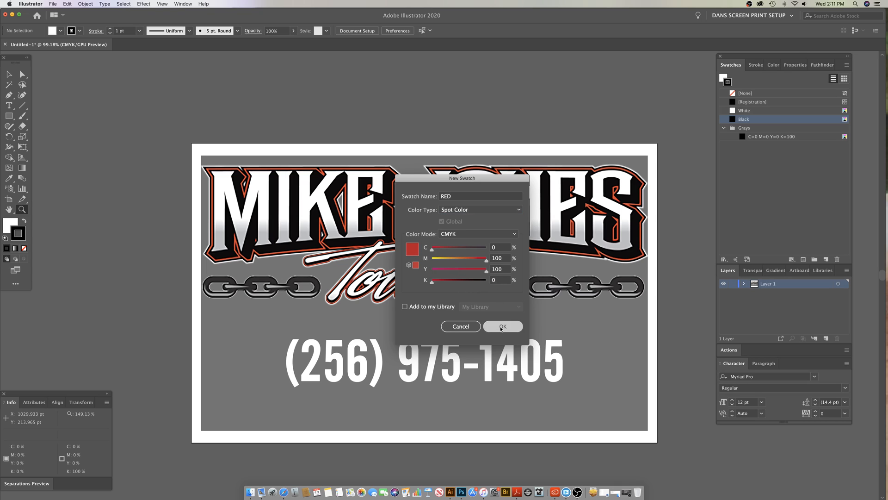
# Step: Start another new spot color swatch named YELLOW with yellow at 100% and cyan, magenta and black at 0%
pyautogui.click(826, 259)
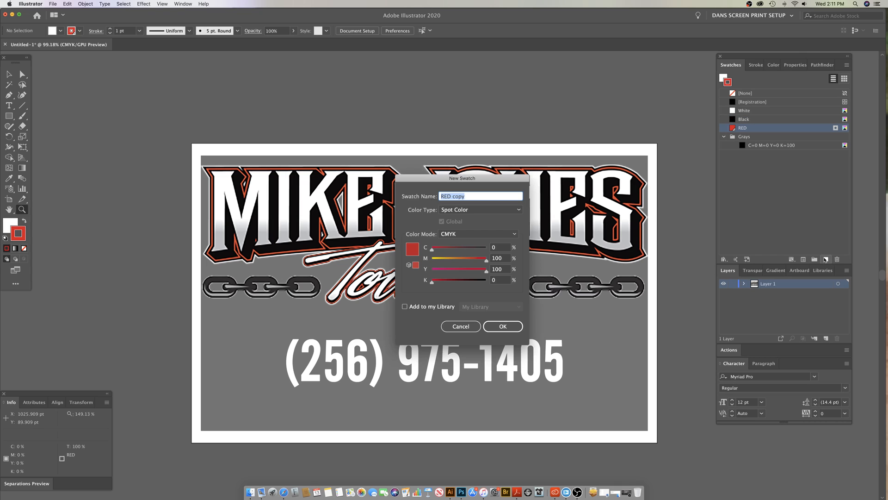
pyautogui.write('YELLOW')
pyautogui.moveTo(486, 260); pyautogui.dragTo(384, 253)
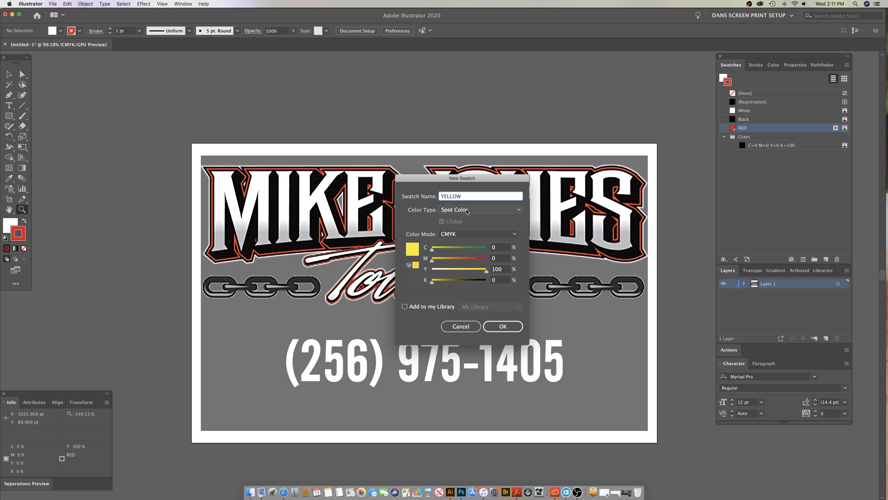
pyautogui.moveTo(473, 182); pyautogui.dragTo(582, 185)
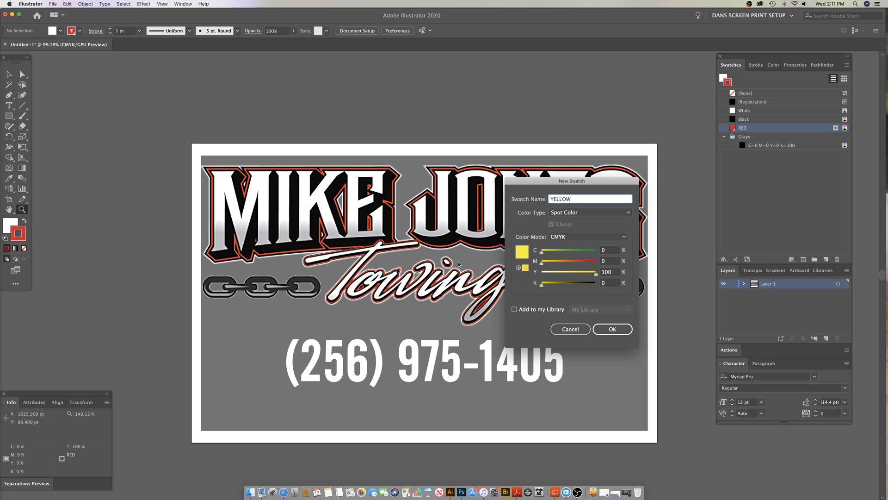
pyautogui.moveTo(558, 190); pyautogui.dragTo(530, 139)
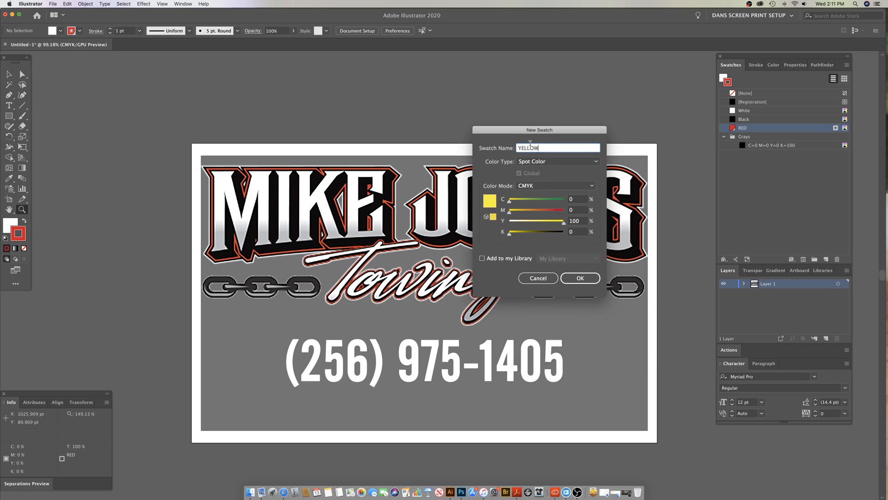
# Step: Try the Lab color mode for the YELLOW swatch and lower its lightness
pyautogui.click(529, 188)
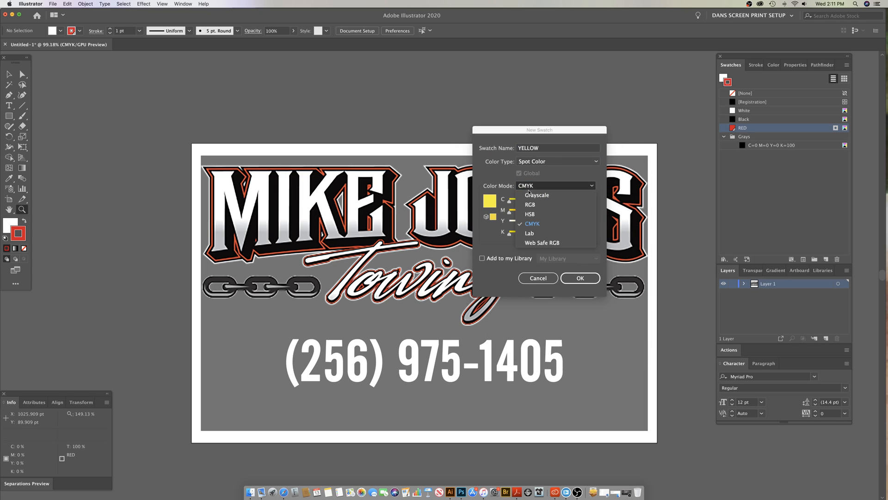
pyautogui.click(532, 186)
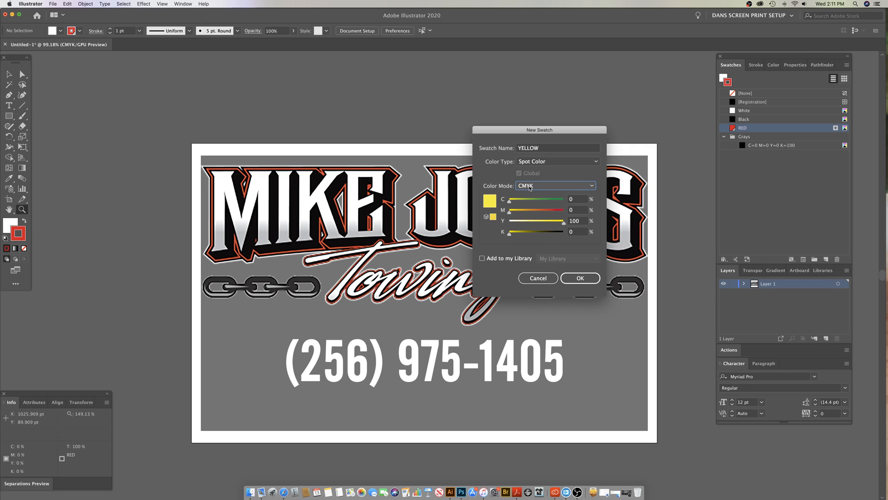
pyautogui.click(530, 187)
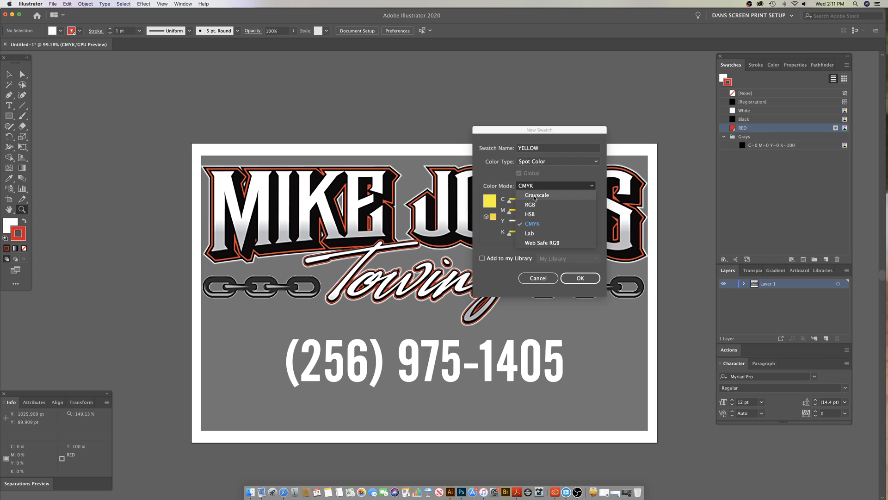
pyautogui.click(531, 234)
pyautogui.moveTo(534, 215); pyautogui.dragTo(523, 200)
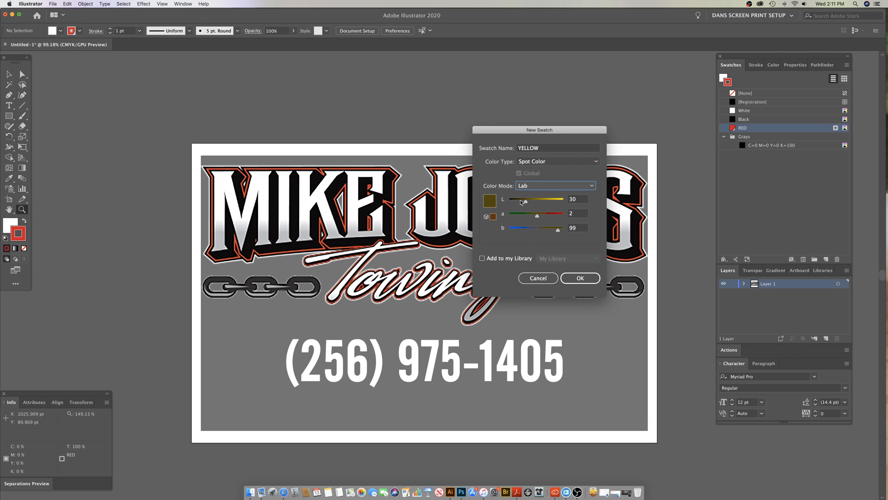
pyautogui.click(544, 186)
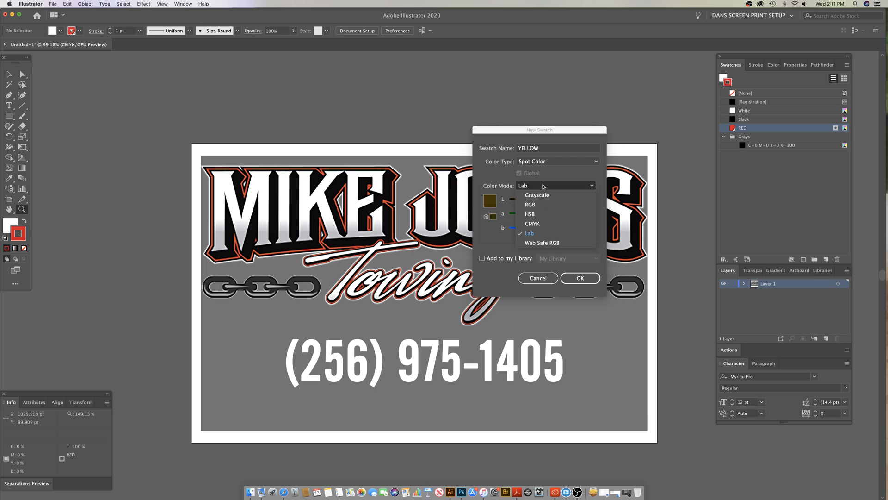
# Step: Put the YELLOW swatch in CMYK mode at 0, 0, 100, 0 and add it to the swatch list
pyautogui.click(532, 224)
pyautogui.moveTo(534, 214); pyautogui.dragTo(509, 201)
pyautogui.moveTo(525, 236); pyautogui.dragTo(509, 234)
pyautogui.moveTo(564, 221); pyautogui.dragTo(567, 221)
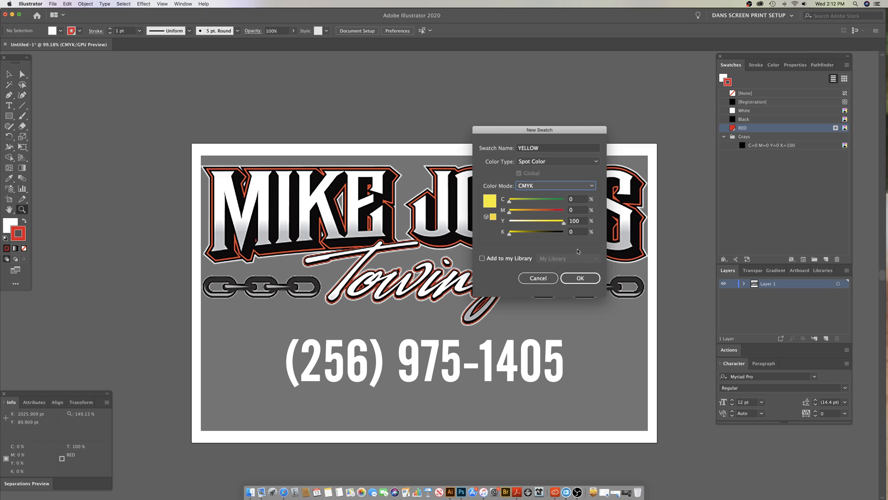
pyautogui.click(581, 279)
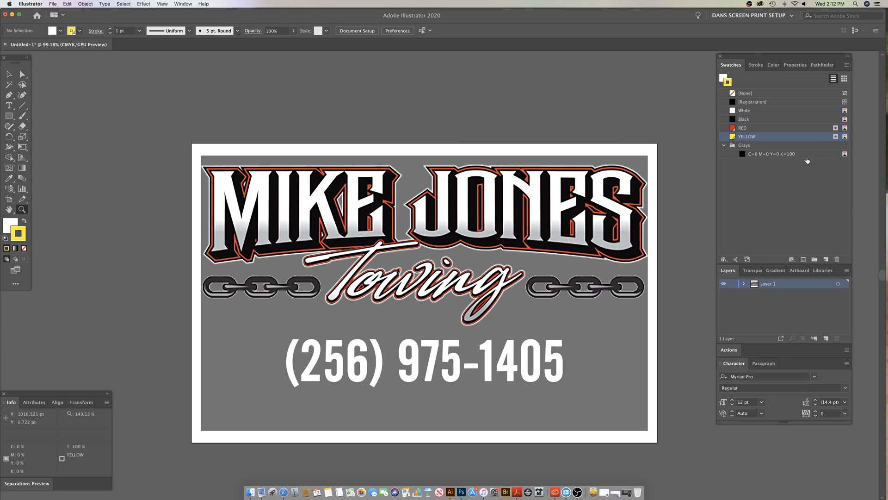
# Step: Try to change the Black swatch to a spot color
pyautogui.moveTo(823, 57); pyautogui.dragTo(556, 71)
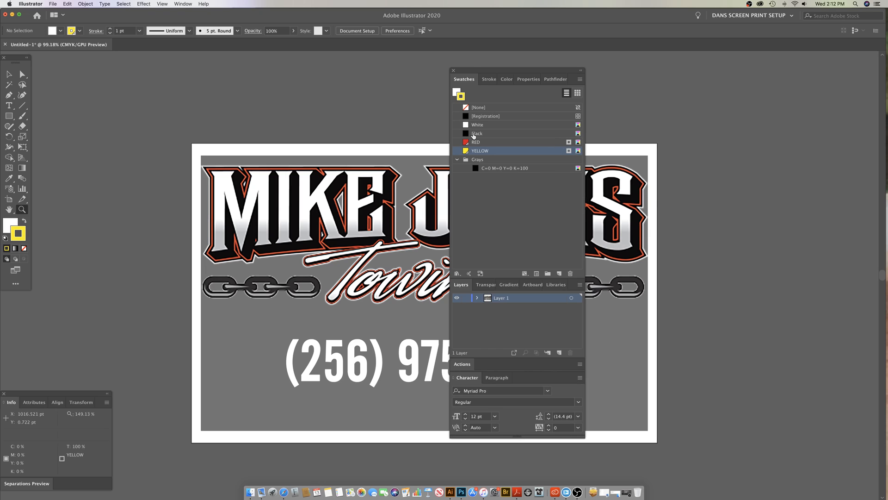
pyautogui.doubleClick(474, 135)
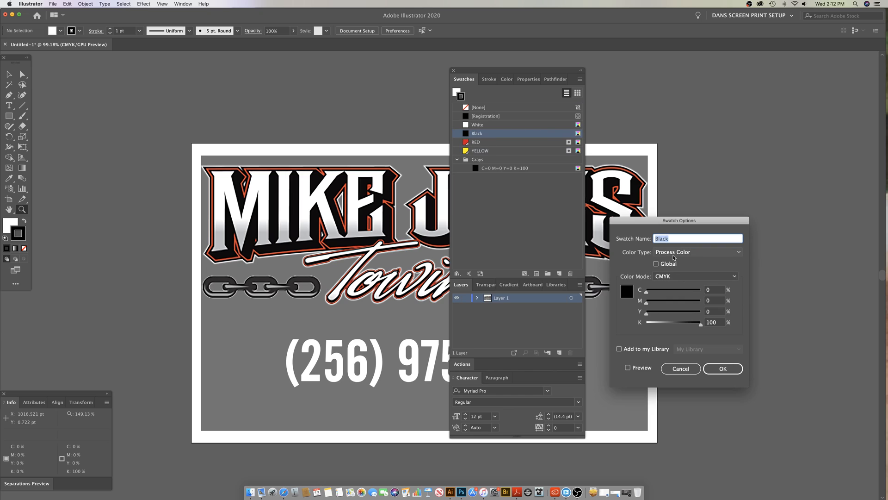
pyautogui.click(674, 255)
pyautogui.click(672, 272)
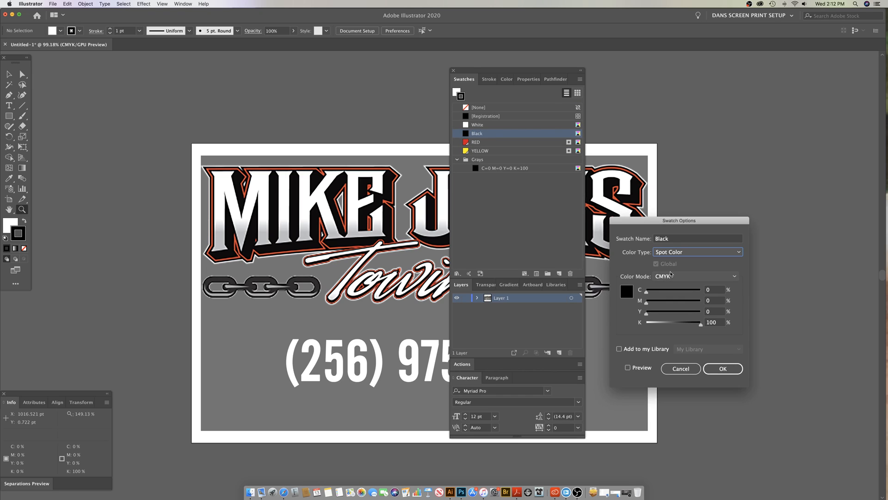
pyautogui.click(715, 367)
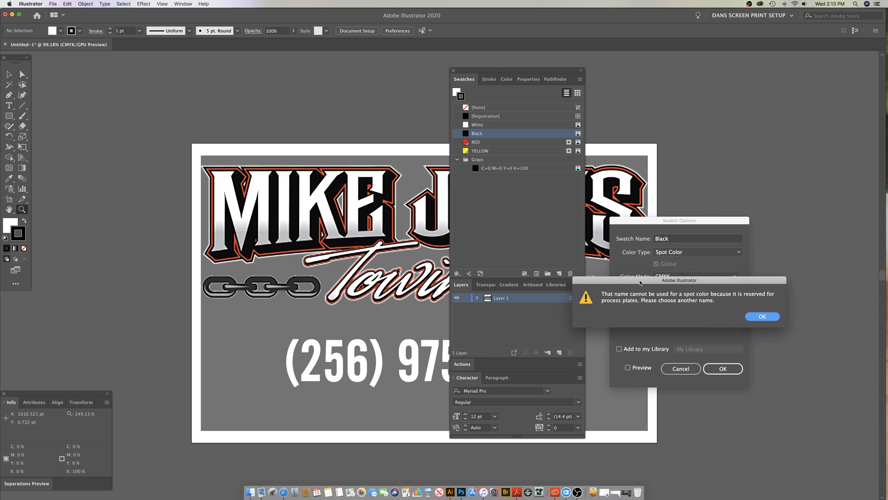
pyautogui.moveTo(641, 282); pyautogui.dragTo(484, 281)
pyautogui.click(604, 315)
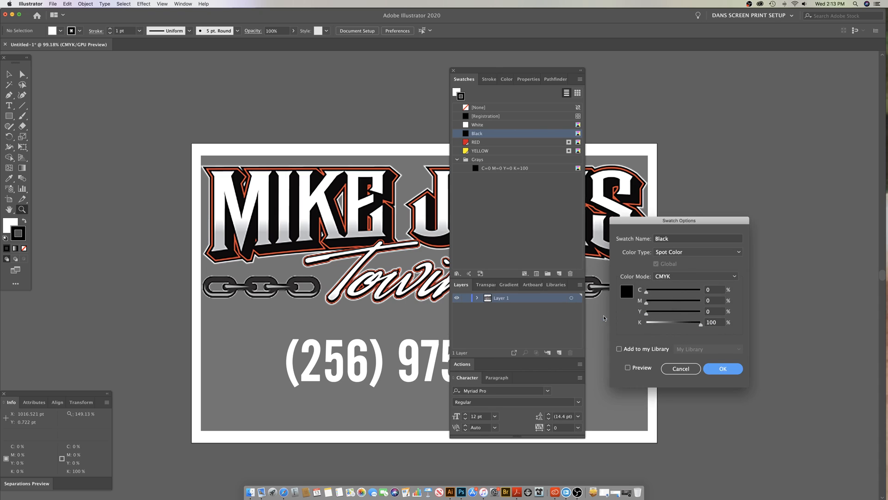
pyautogui.click(690, 370)
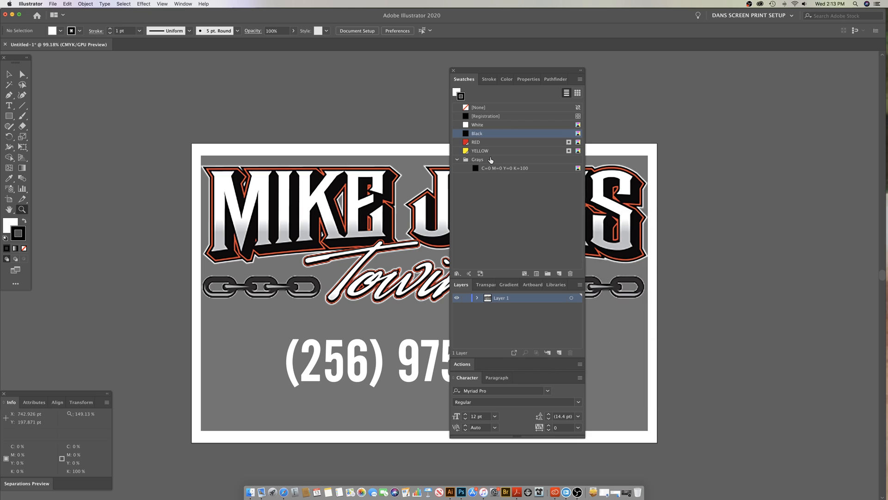
# Step: Move the panel group back beside the artboard and delete the Grays color group from the swatches
pyautogui.moveTo(534, 72); pyautogui.dragTo(765, 68)
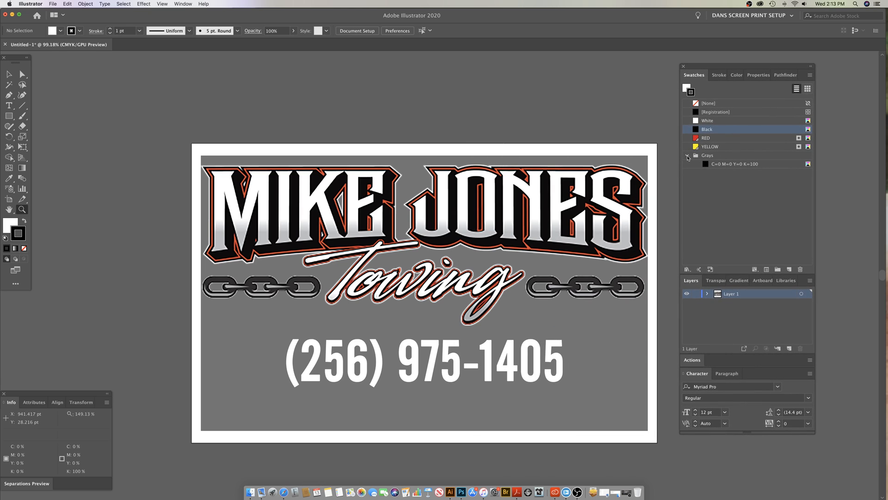
pyautogui.moveTo(695, 158); pyautogui.dragTo(800, 269)
# Step: Set the fill to none and the stroke to the YELLOW swatch
pyautogui.press('x')
pyautogui.click(24, 248)
pyautogui.press('x')
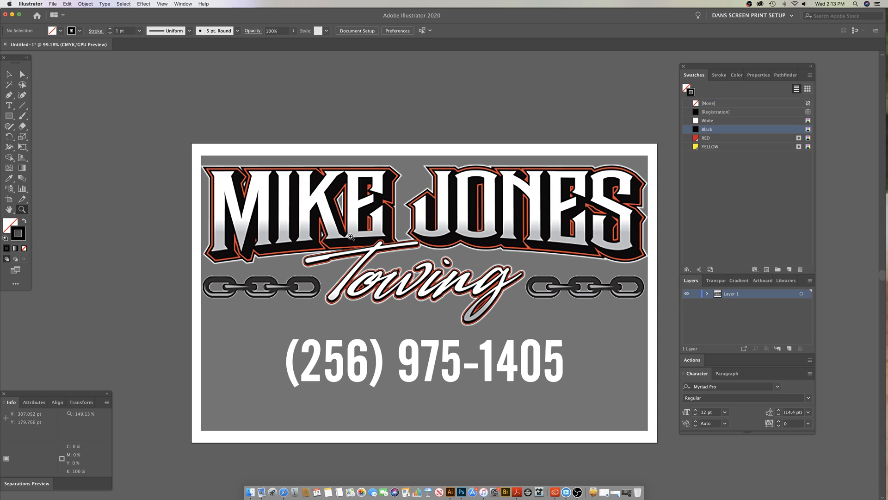
pyautogui.click(718, 148)
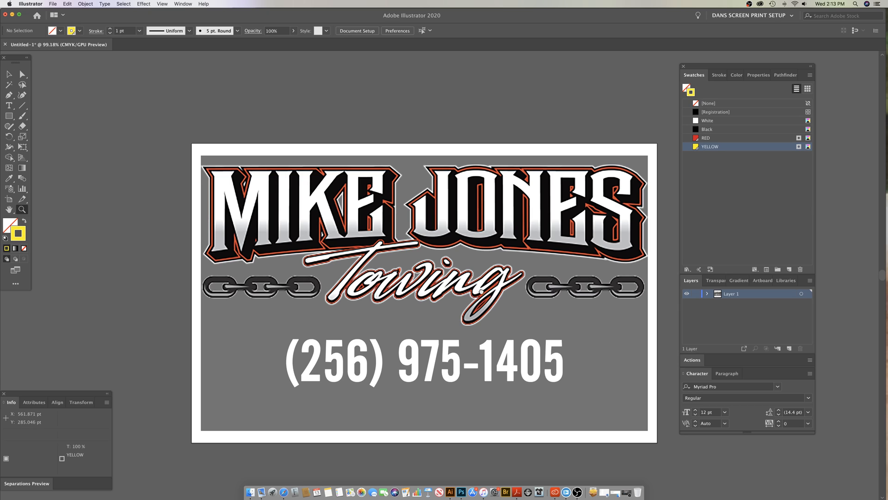
# Step: Switch to Photoshop and show only the Background layer of TRUCK1.psd to examine the original truck photo
pyautogui.hscroll(3, 482, 291)
pyautogui.hscroll(-2, 440, 293)
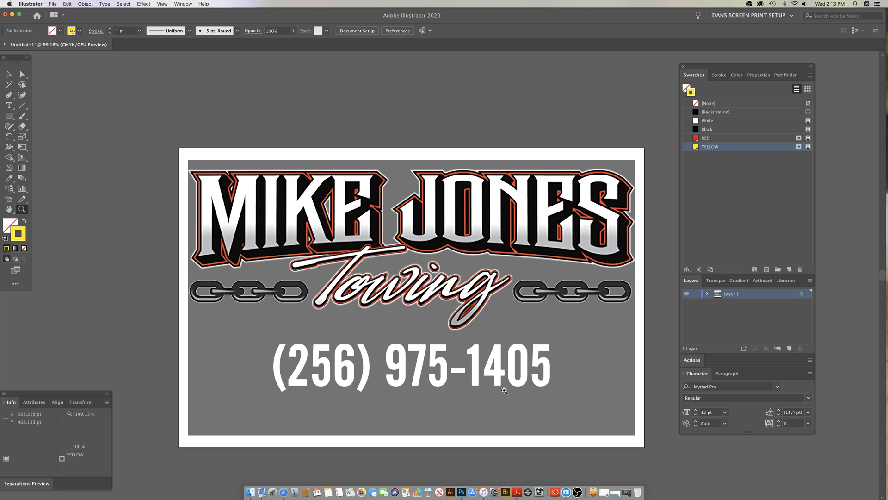
pyautogui.scroll(-2, 497, 382)
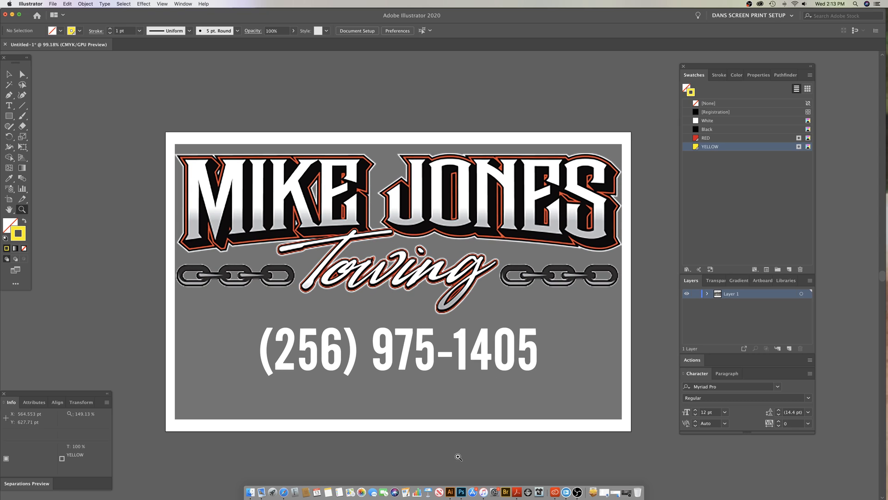
pyautogui.click(463, 481)
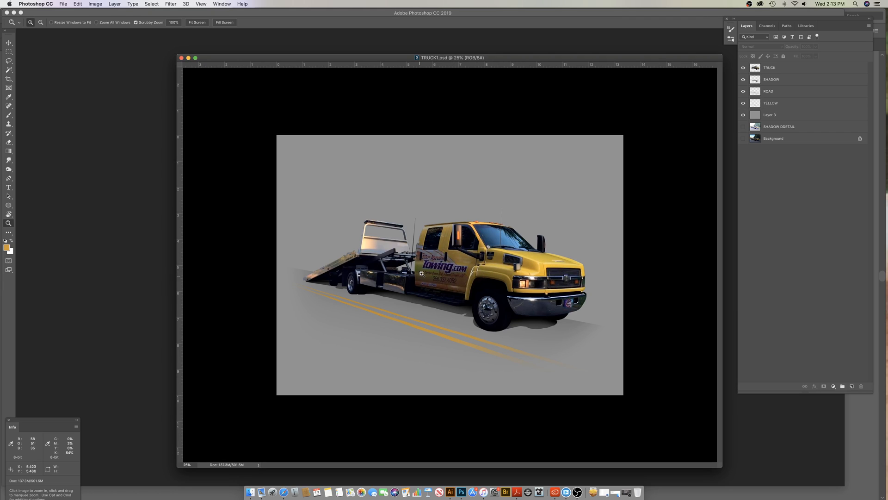
pyautogui.moveTo(433, 261); pyautogui.dragTo(341, 287)
pyautogui.moveTo(471, 323); pyautogui.dragTo(468, 305)
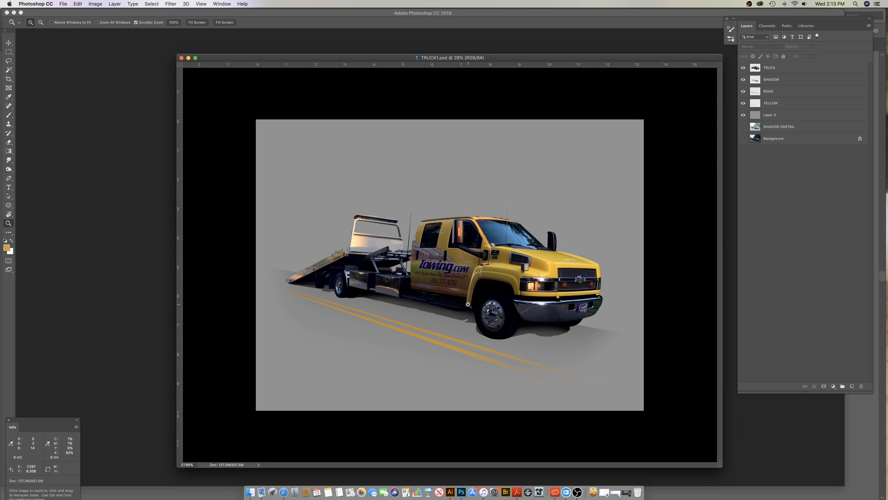
pyautogui.keyDown('alt'); pyautogui.click(743, 139); pyautogui.keyUp('alt')
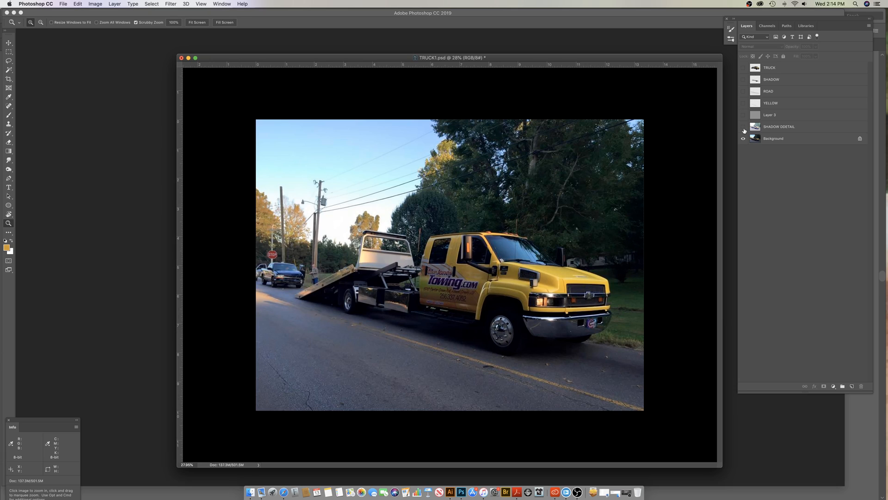
# Step: Show the SHADOW DDETAIL layer and compare its lightened truck photo with the original Background
pyautogui.click(744, 127)
pyautogui.click(756, 129)
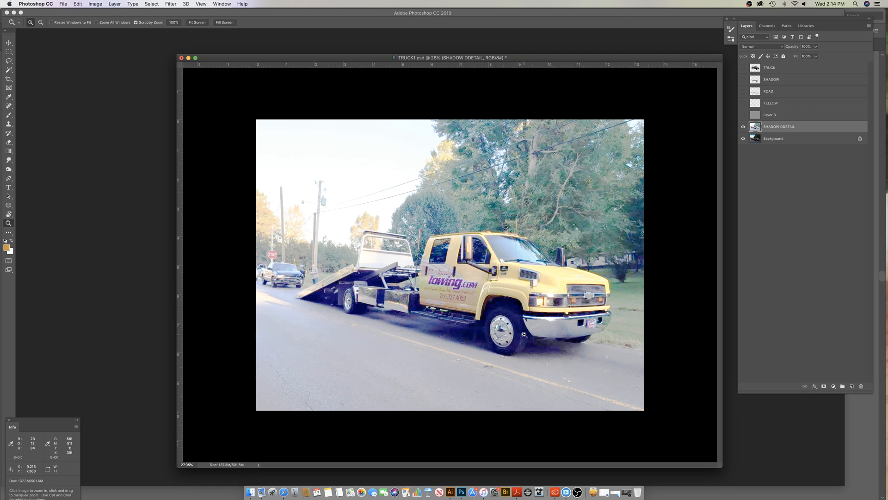
pyautogui.moveTo(539, 346)
pyautogui.mouseDown()
pyautogui.moveTo(570, 349)
pyautogui.moveTo(555, 348)
pyautogui.mouseUp()
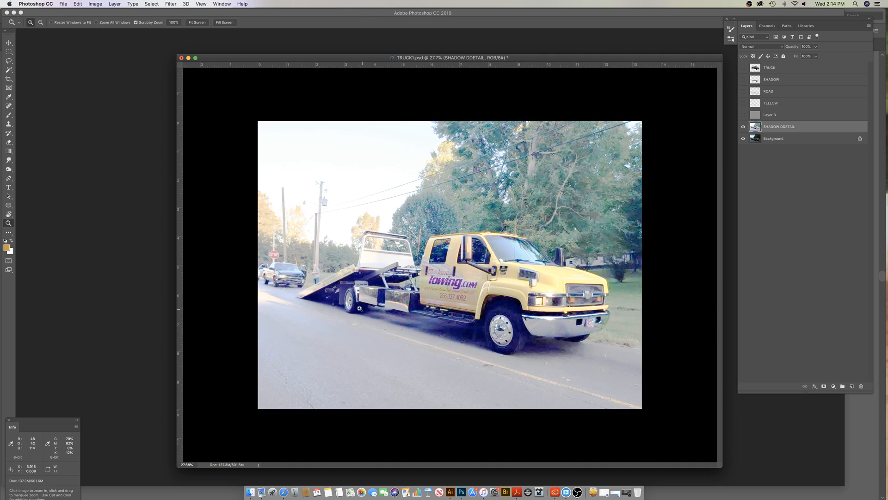
pyautogui.click(744, 126)
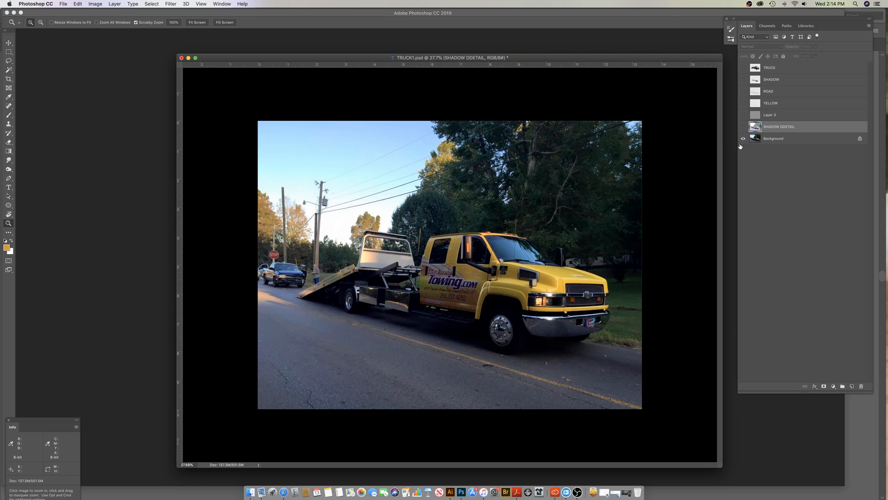
pyautogui.click(743, 127)
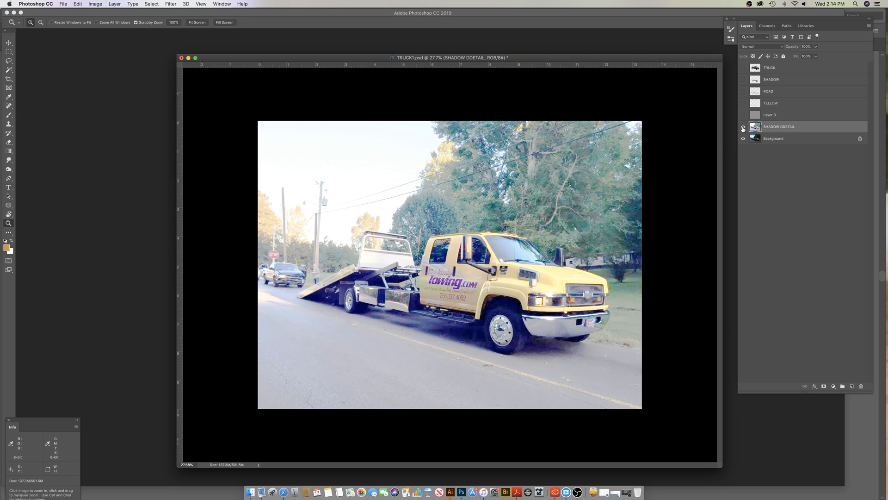
# Step: Show Layer 3, YELLOW, ROAD, SHADOW and TRUCK above the photo, and select the TRUCK layer
pyautogui.click(743, 115)
pyautogui.click(756, 115)
pyautogui.click(743, 103)
pyautogui.click(743, 91)
pyautogui.click(743, 80)
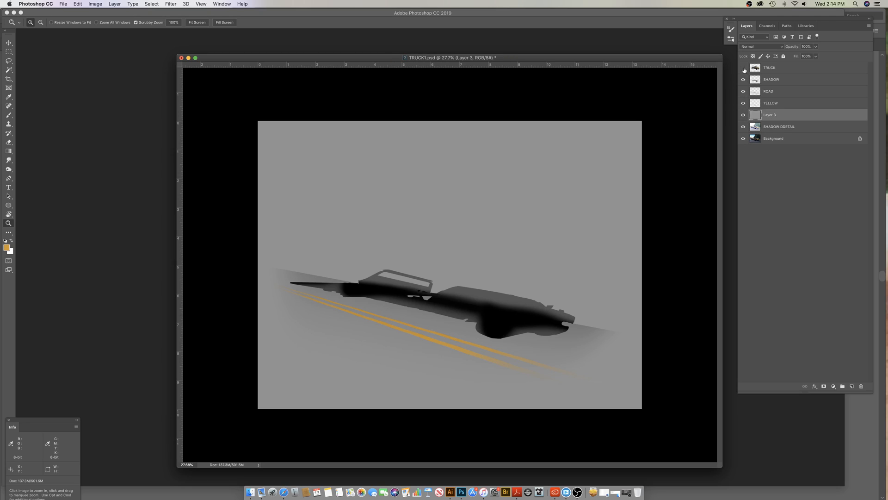
pyautogui.click(743, 68)
pyautogui.click(756, 69)
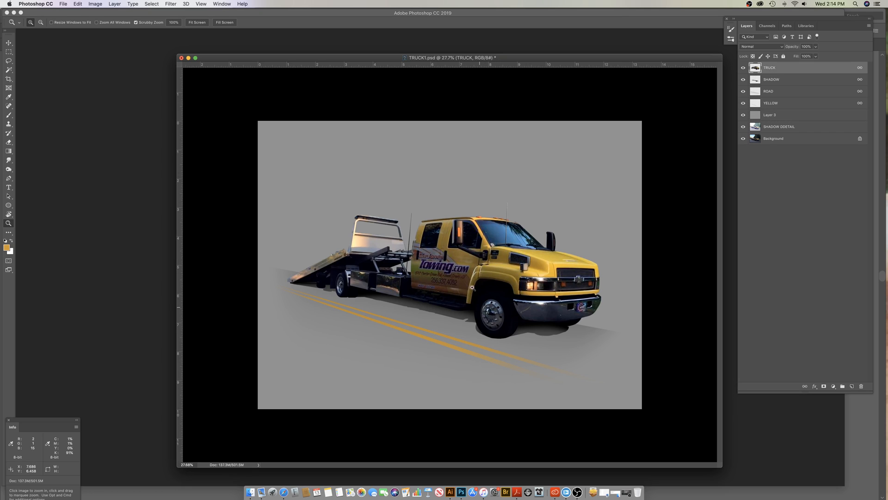
# Step: Hide Layer 3, SHADOW DDETAIL and Background, and inspect the truck, shadow, road and yellow-line layers by switching their visibility
pyautogui.moveTo(743, 124); pyautogui.dragTo(751, 146)
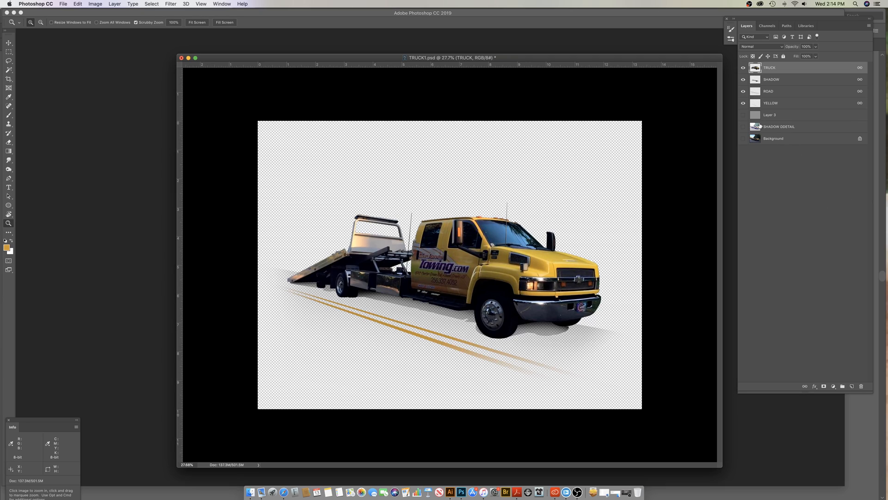
pyautogui.click(743, 93)
pyautogui.click(743, 93)
pyautogui.click(743, 93)
pyautogui.click(743, 79)
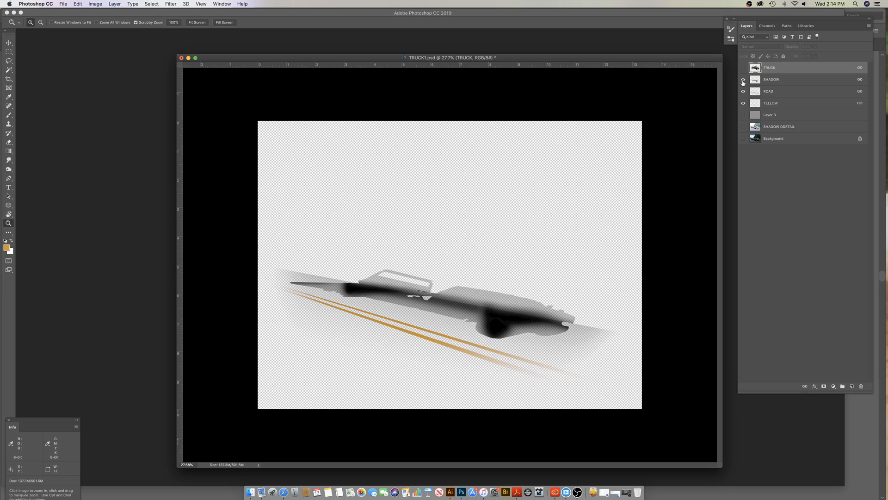
pyautogui.click(744, 103)
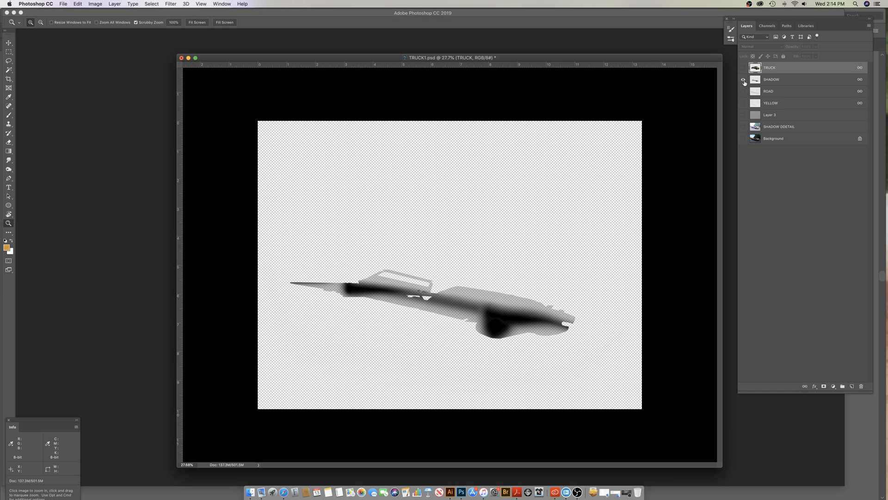
pyautogui.click(744, 68)
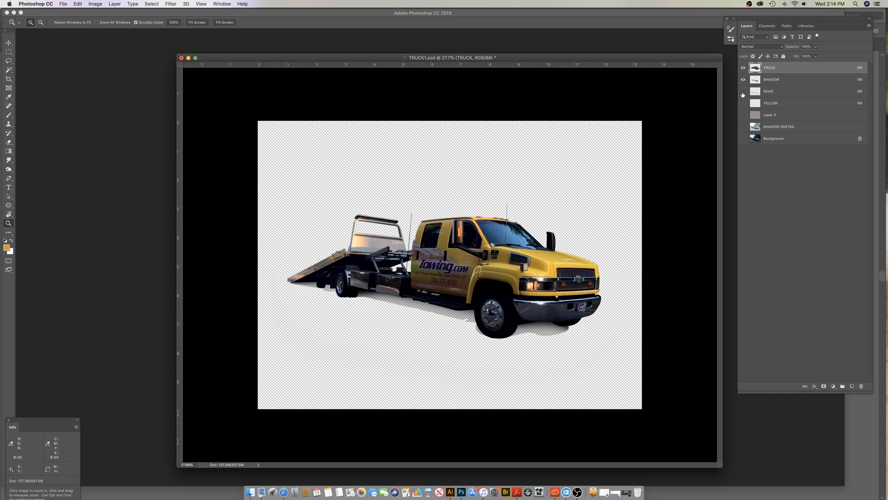
# Step: Show the ROAD, YELLOW and Layer 3 layers again, and check the image with and without the TRUCK layer
pyautogui.click(743, 91)
pyautogui.click(744, 103)
pyautogui.click(743, 115)
pyautogui.click(752, 116)
pyautogui.click(756, 69)
pyautogui.click(743, 68)
pyautogui.click(743, 68)
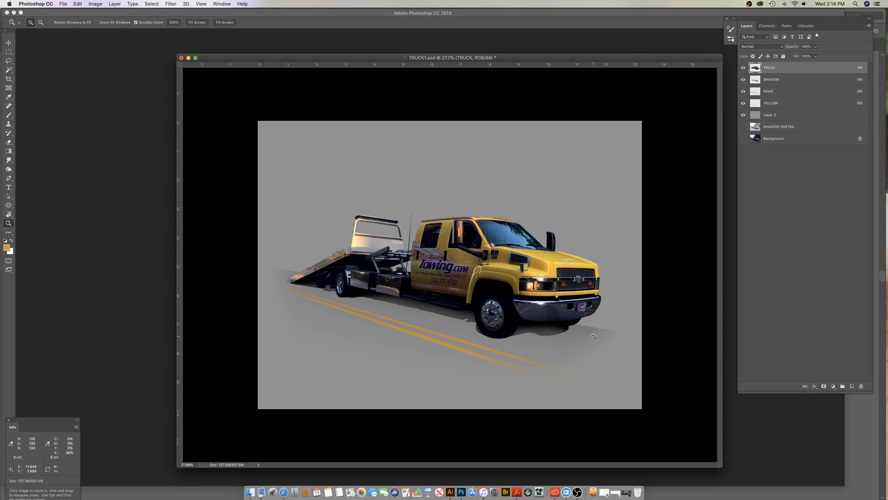
# Step: Duplicate the gray background layer, Layer 3
pyautogui.click(757, 117)
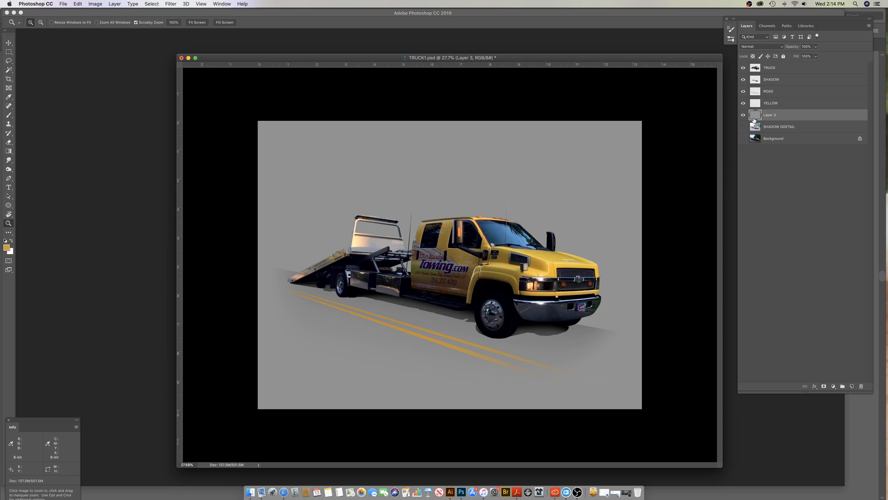
pyautogui.moveTo(755, 118); pyautogui.dragTo(851, 386)
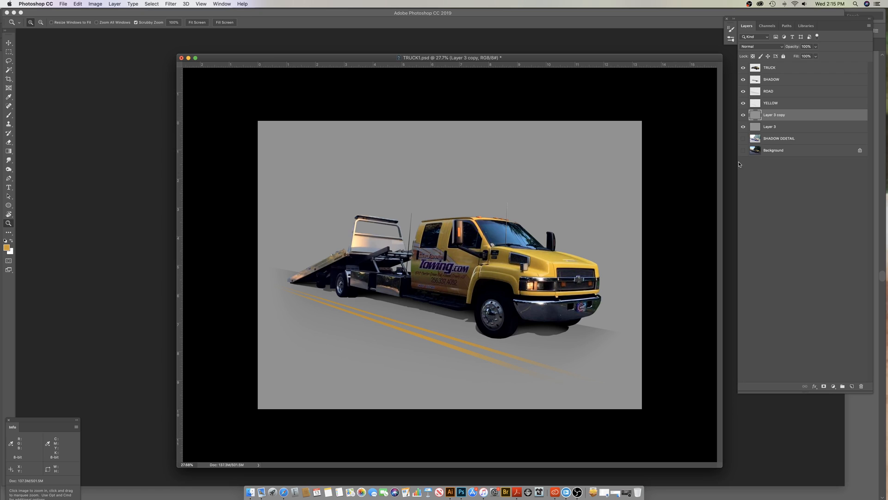
pyautogui.press('super+u')
pyautogui.click(710, 277)
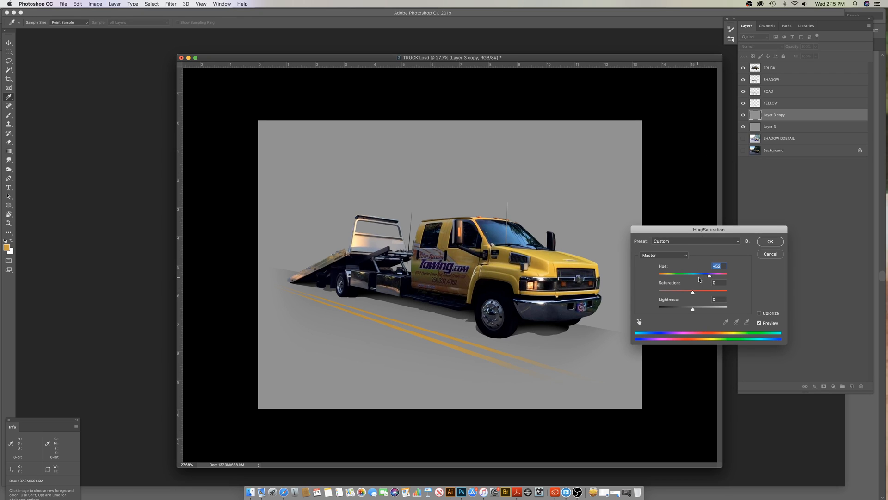
pyautogui.click(770, 254)
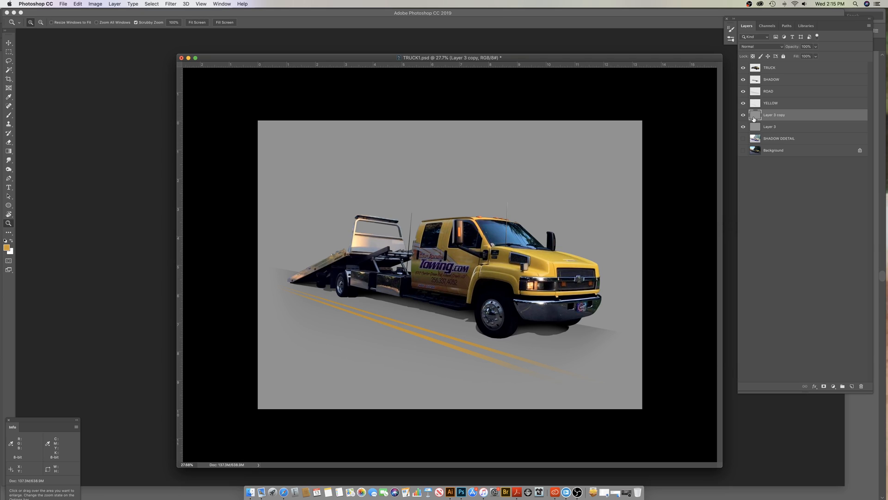
# Step: Set the foreground color to blue 556f92 and fill Layer 3 copy with it
pyautogui.click(7, 248)
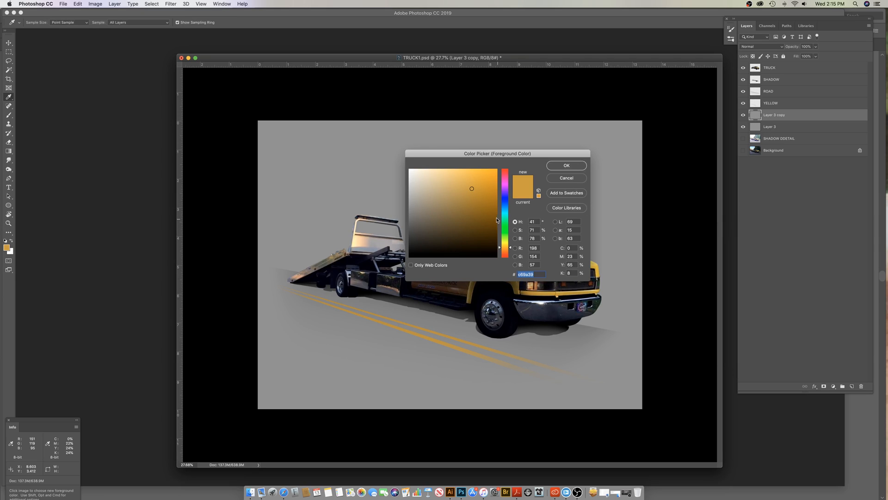
pyautogui.click(506, 204)
pyautogui.click(446, 206)
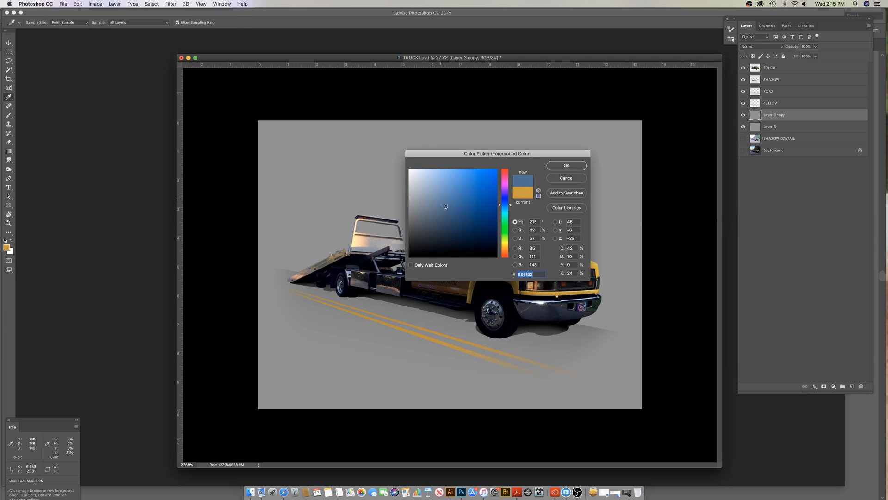
pyautogui.click(568, 165)
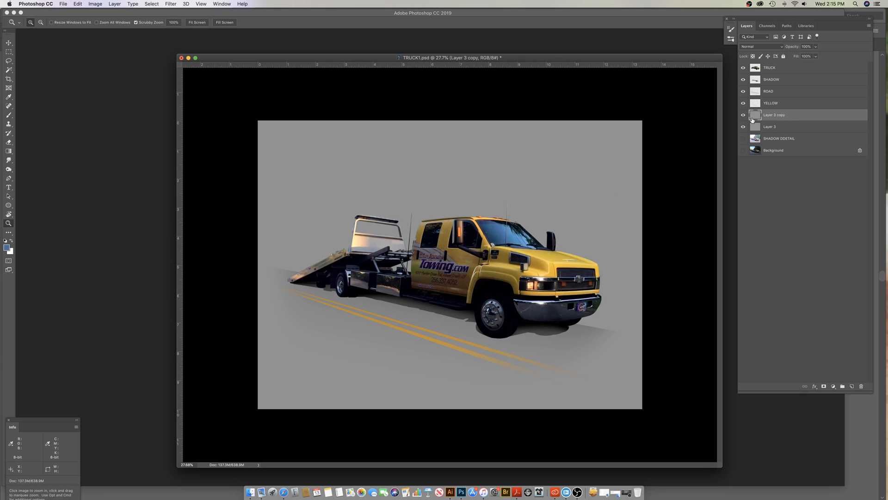
pyautogui.hotkey('alt', 'BackSpace')
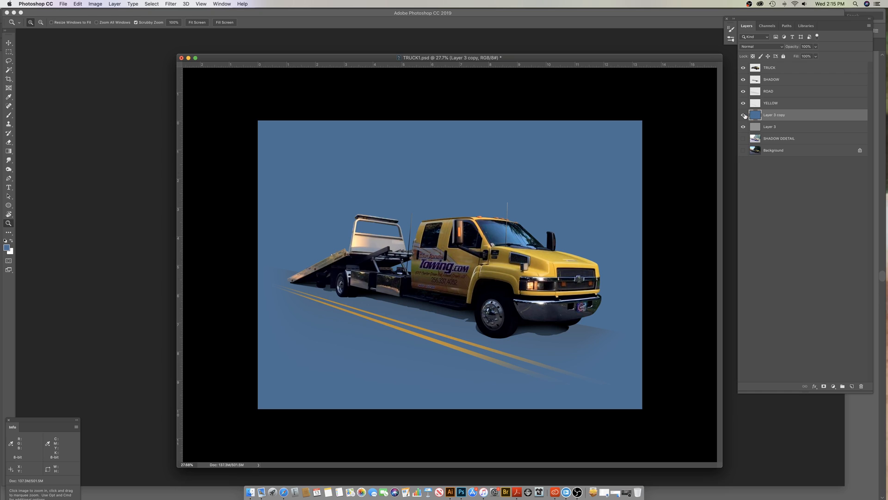
# Step: Compare the truck's edges and shadow against the blue and gray background layers by switching their visibility
pyautogui.click(744, 116)
pyautogui.click(743, 116)
pyautogui.click(743, 116)
pyautogui.click(743, 116)
pyautogui.click(743, 118)
pyautogui.click(743, 127)
pyautogui.click(743, 115)
# Step: Save TRUCK1.psd and select the TRUCK layer
pyautogui.press('super+s')
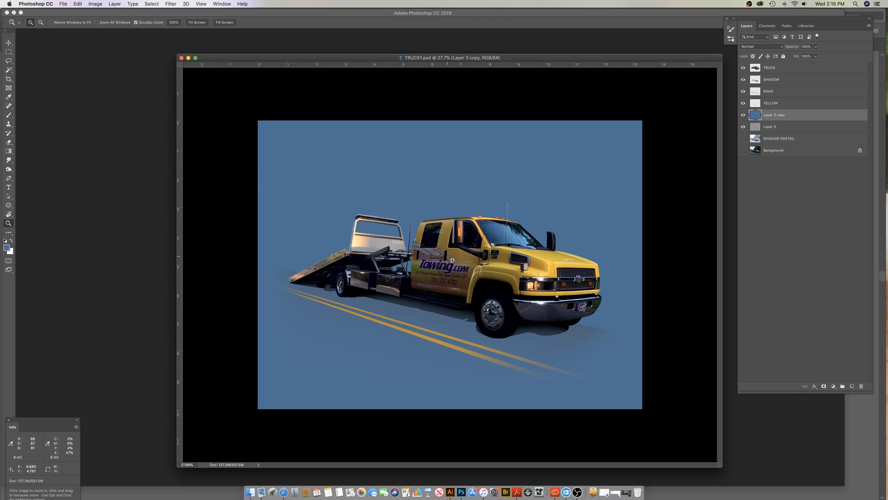
pyautogui.click(752, 105)
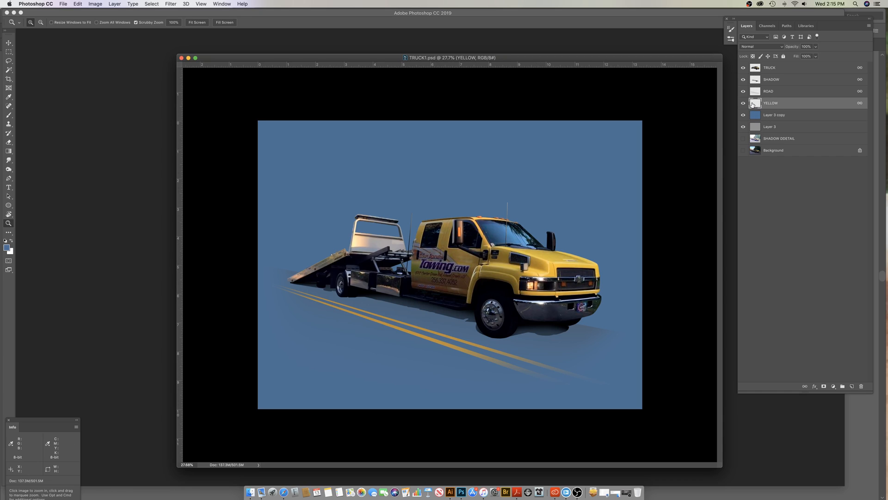
pyautogui.click(752, 70)
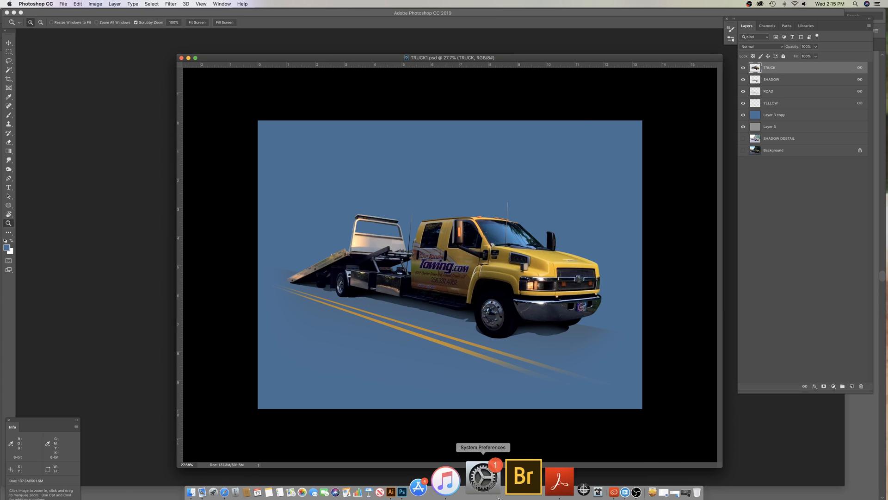
# Step: Switch to Illustrator and examine the towing logo's lettering, chains and phone number up close and as a whole
pyautogui.click(453, 485)
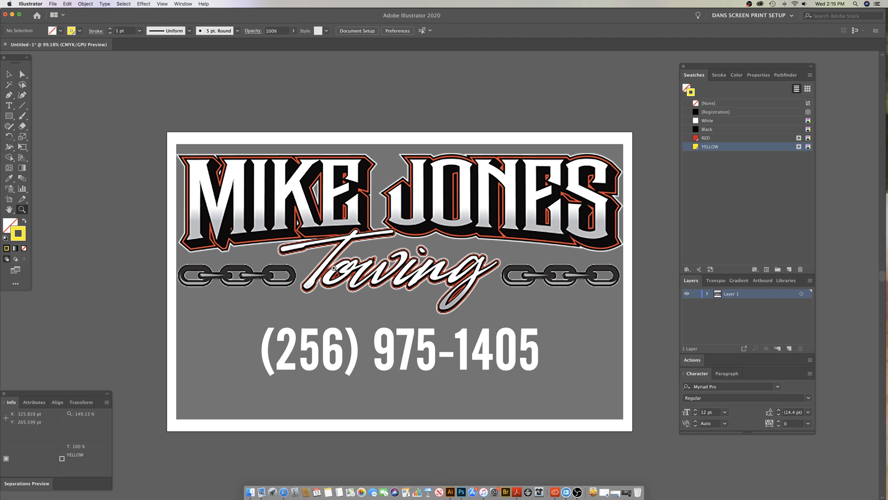
pyautogui.moveTo(321, 253)
pyautogui.mouseDown()
pyautogui.moveTo(406, 258)
pyautogui.moveTo(329, 253)
pyautogui.mouseUp()
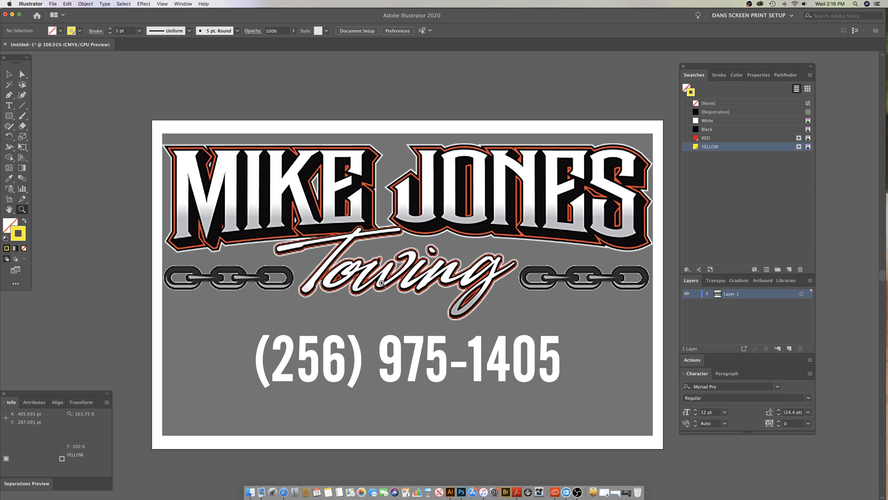
pyautogui.click(185, 277)
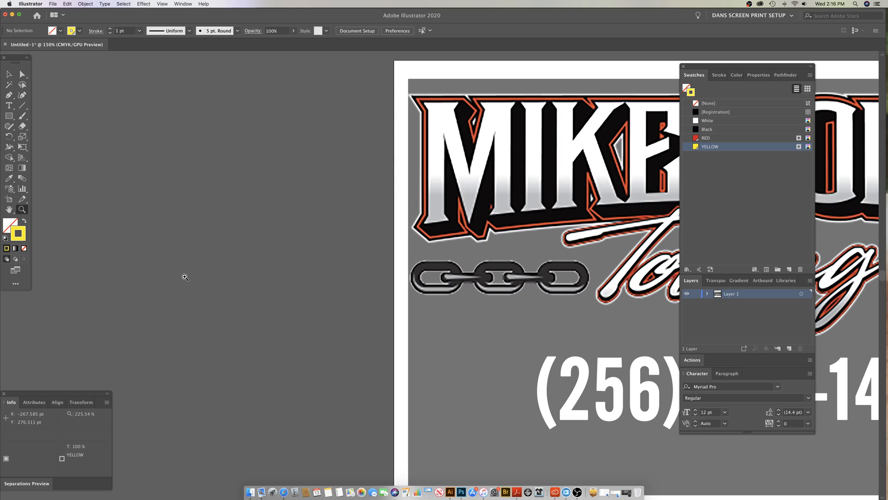
pyautogui.moveTo(529, 267); pyautogui.dragTo(365, 270)
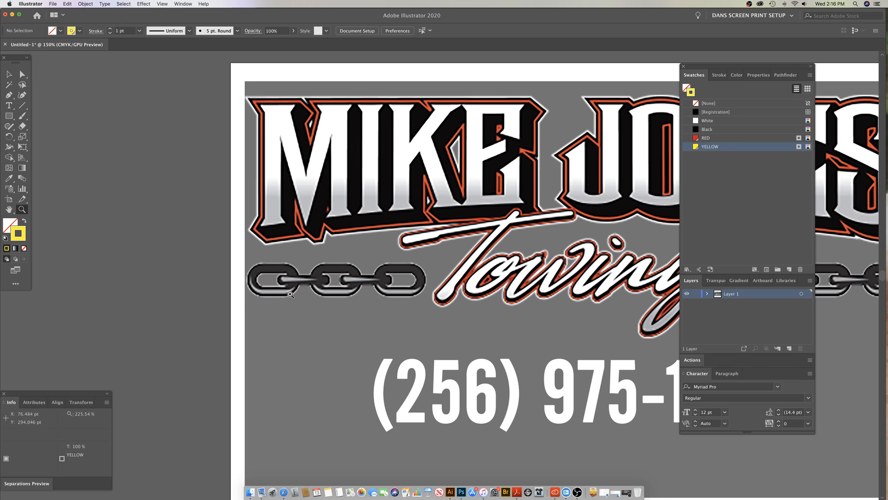
pyautogui.hscroll(5, 384, 283)
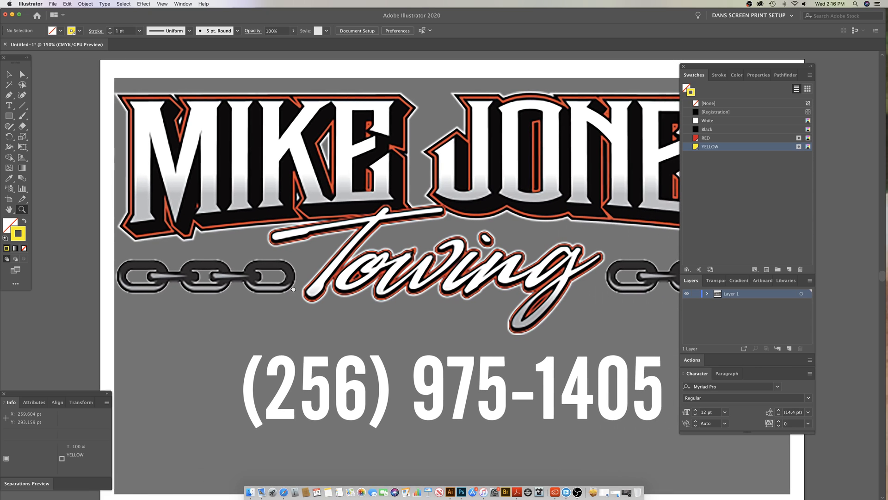
pyautogui.keyDown('alt'); pyautogui.click(499, 308); pyautogui.keyUp('alt')
pyautogui.scroll(2, 416, 315)
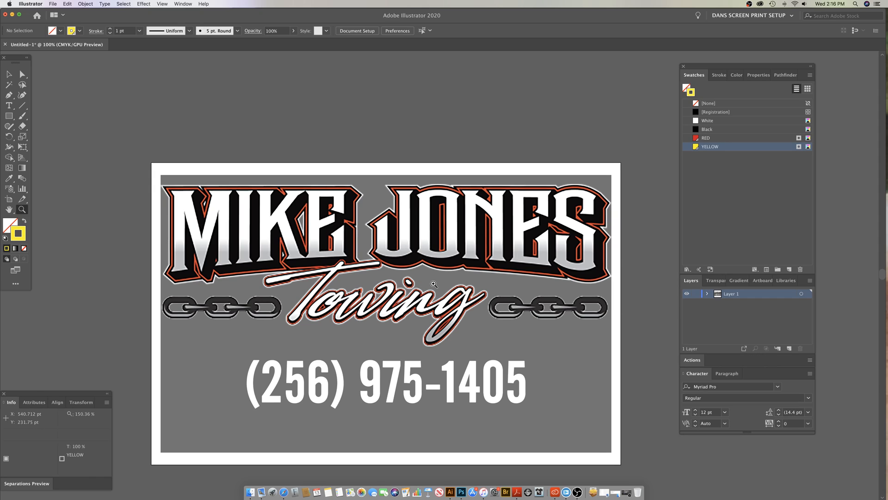
pyautogui.moveTo(415, 276); pyautogui.dragTo(435, 282)
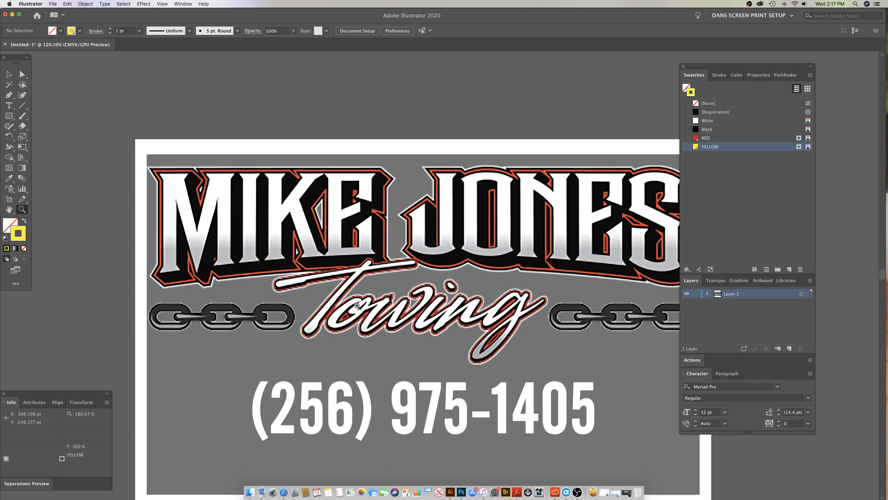
# Step: Move the panel group off the Towing script, and set the Pen tool's stroke weight to 0.25 pt
pyautogui.moveTo(332, 300); pyautogui.dragTo(433, 308)
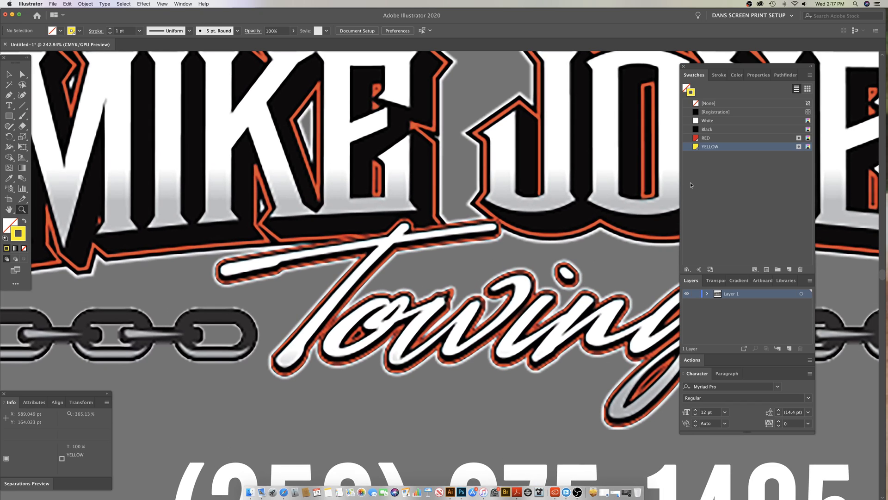
pyautogui.moveTo(733, 67); pyautogui.dragTo(757, 63)
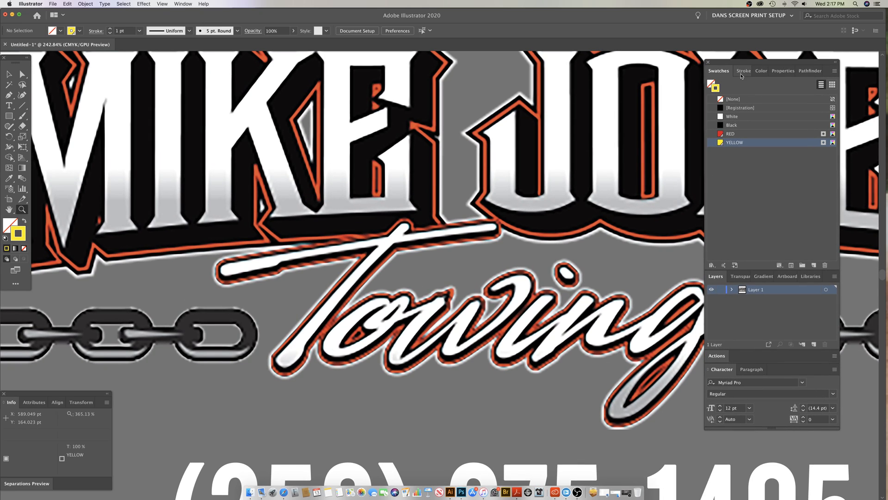
pyautogui.press('p')
pyautogui.click(743, 70)
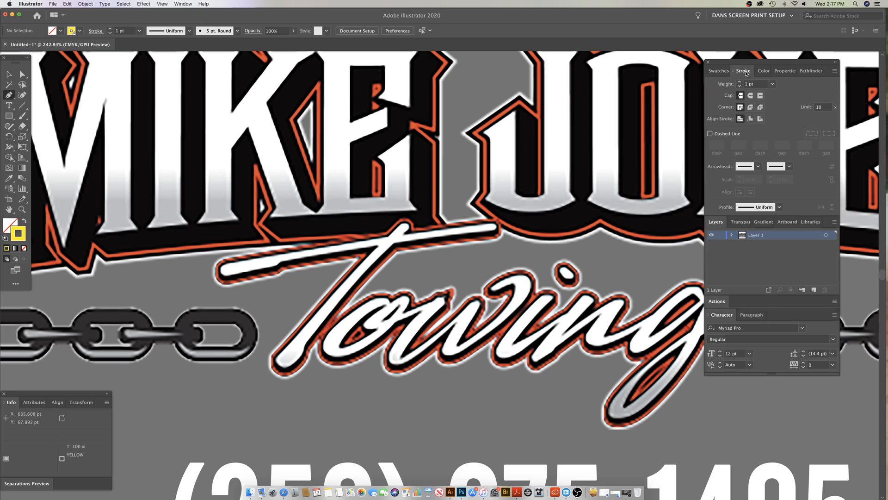
pyautogui.press('Return')
# Step: Try to trace the top of the T in the Towing script with the Pen tool, and undo the path
pyautogui.moveTo(404, 238); pyautogui.dragTo(409, 289)
pyautogui.press('super+z')
pyautogui.press('super+z')
pyautogui.press('super+z')
pyautogui.press('super+z')
pyautogui.press('super+z')
pyautogui.press('super+z')
pyautogui.press('super+z')
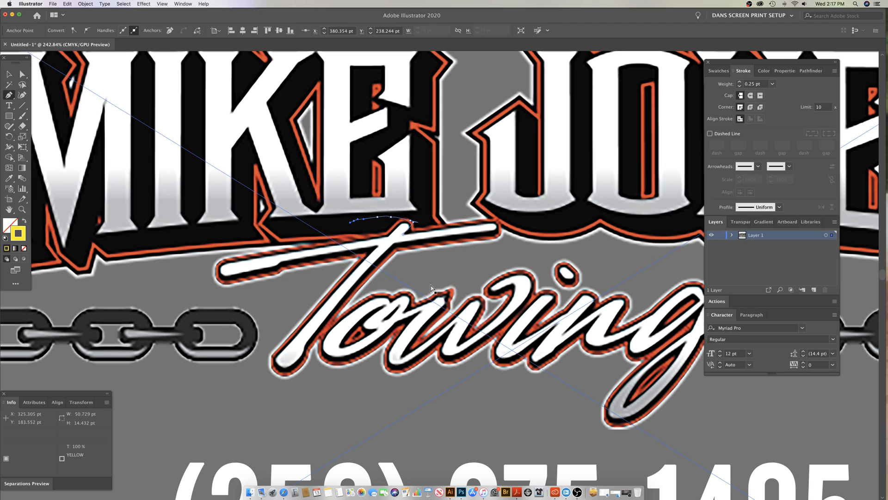
pyautogui.press('super+z')
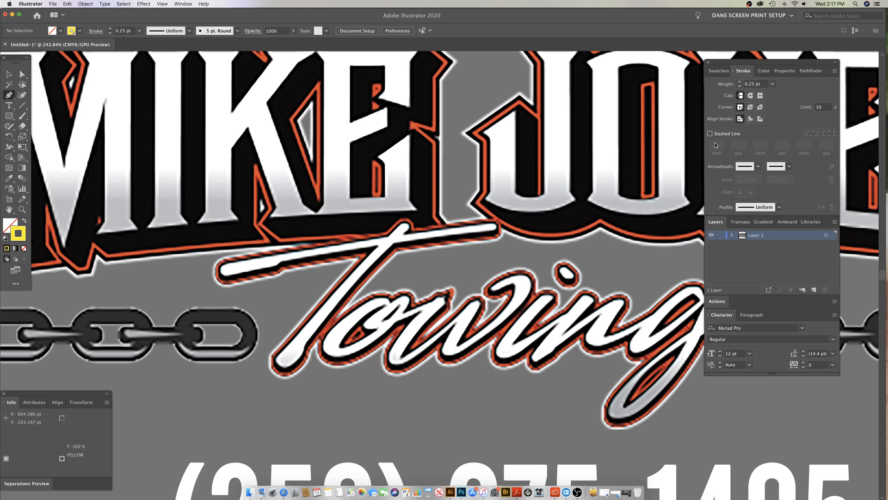
# Step: Move the panel group slightly back toward the logo and view the whole artboard at 50% zoom
pyautogui.moveTo(731, 65); pyautogui.dragTo(714, 61)
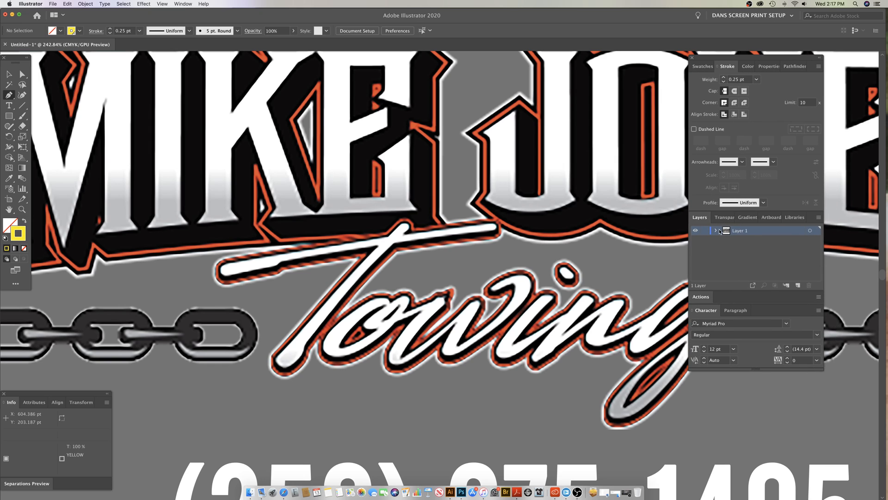
pyautogui.press('z')
pyautogui.keyDown('alt'); pyautogui.click(526, 294); pyautogui.keyUp('alt')
pyautogui.keyDown('alt'); pyautogui.click(525, 293); pyautogui.keyUp('alt')
pyautogui.keyDown('alt'); pyautogui.click(525, 293); pyautogui.keyUp('alt')
pyautogui.keyDown('alt'); pyautogui.click(524, 293); pyautogui.keyUp('alt')
pyautogui.keyDown('alt'); pyautogui.click(523, 293); pyautogui.keyUp('alt')
pyautogui.moveTo(401, 296); pyautogui.dragTo(541, 361)
pyautogui.moveTo(469, 341); pyautogui.dragTo(577, 287)
pyautogui.press('super+z')
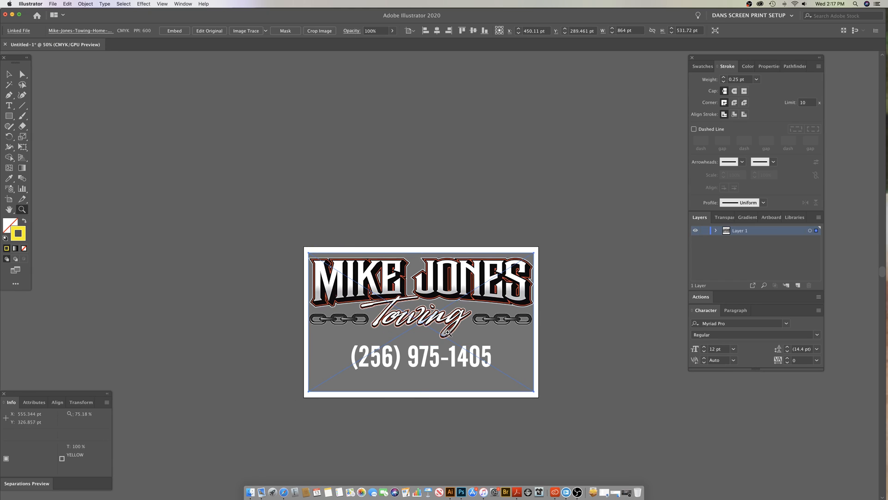
# Step: View the placed logo at 66.67% zoom and examine its artboard boundaries with the Artboard tool
pyautogui.click(425, 325)
pyautogui.click(52, 3)
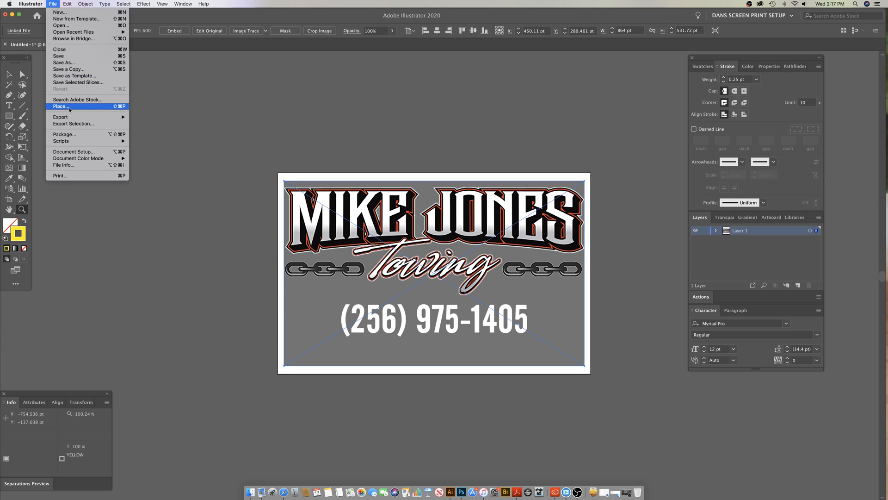
pyautogui.click(415, 132)
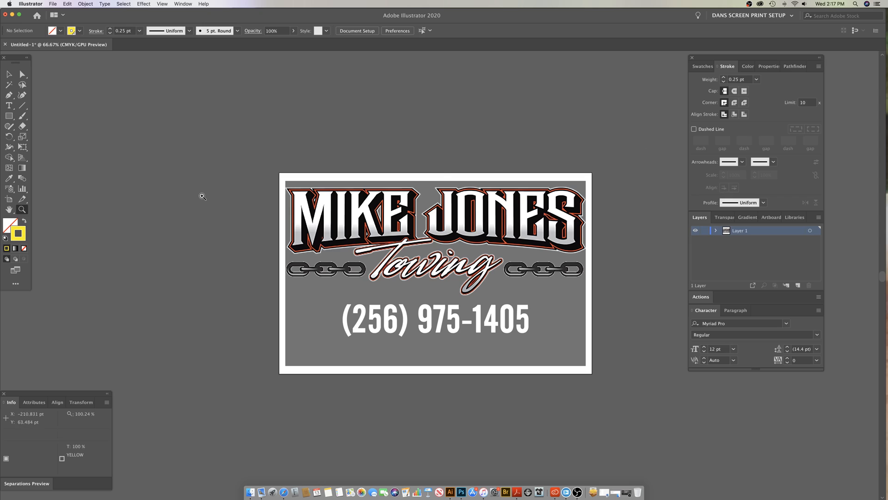
pyautogui.hotkey('shift', 'o')
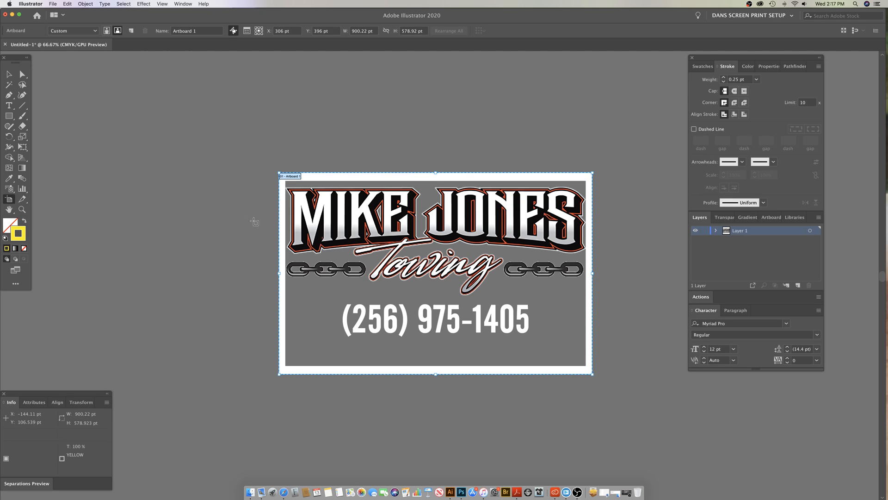
pyautogui.moveTo(280, 278); pyautogui.dragTo(279, 257)
pyautogui.moveTo(439, 174)
pyautogui.mouseDown()
pyautogui.moveTo(435, 123)
pyautogui.moveTo(424, 113)
pyautogui.moveTo(432, 117)
pyautogui.moveTo(430, 174)
pyautogui.mouseUp()
pyautogui.hscroll(3, 427, 277)
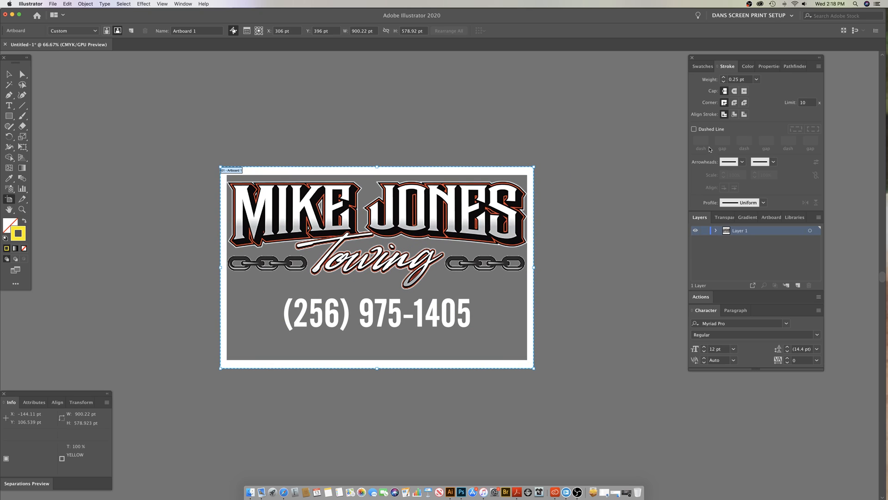
# Step: Lock the layer holding the placed logo and create a new layer above it for tracing
pyautogui.click(705, 230)
pyautogui.click(9, 74)
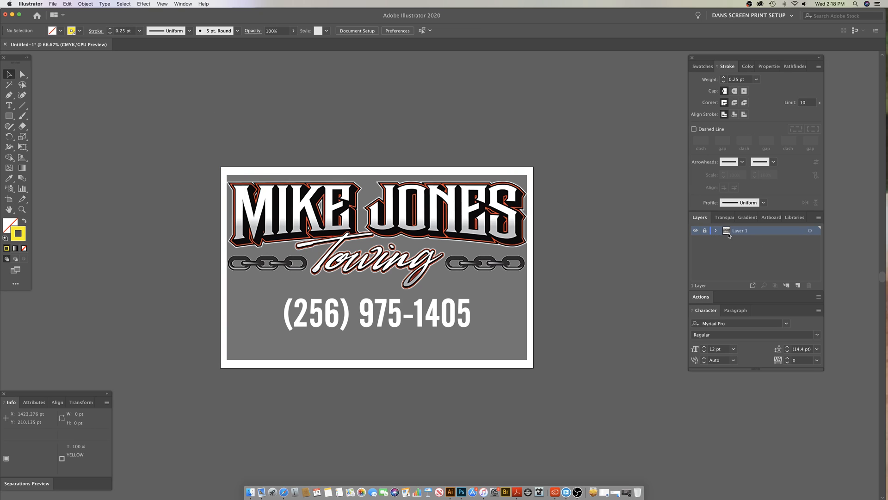
pyautogui.click(797, 286)
pyautogui.press('z')
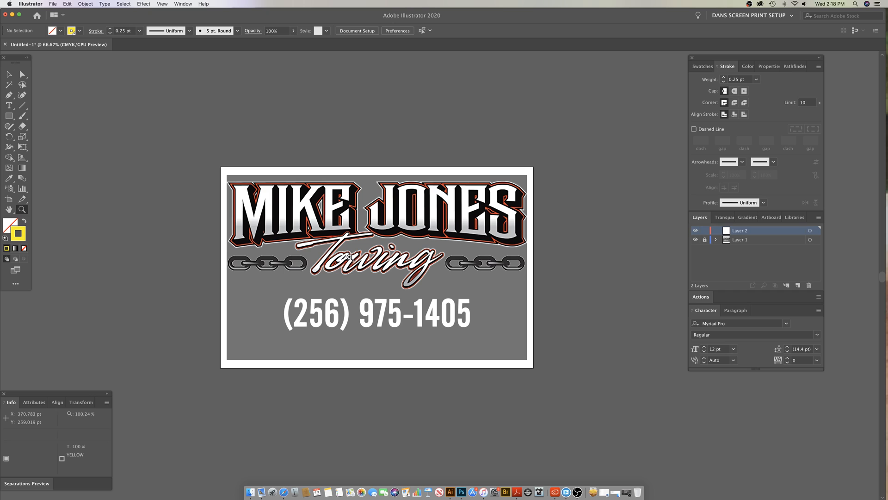
pyautogui.click(350, 256)
pyautogui.click(492, 298)
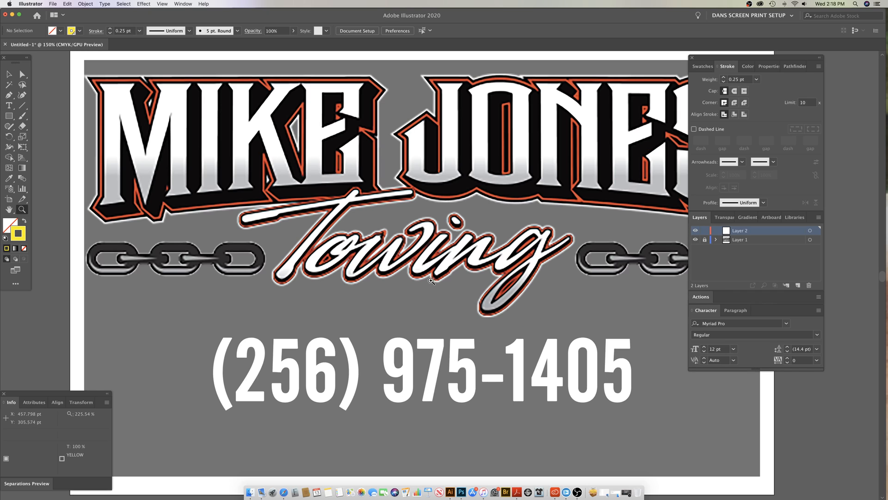
pyautogui.scroll(2, 361, 271)
pyautogui.hscroll(-1, 361, 270)
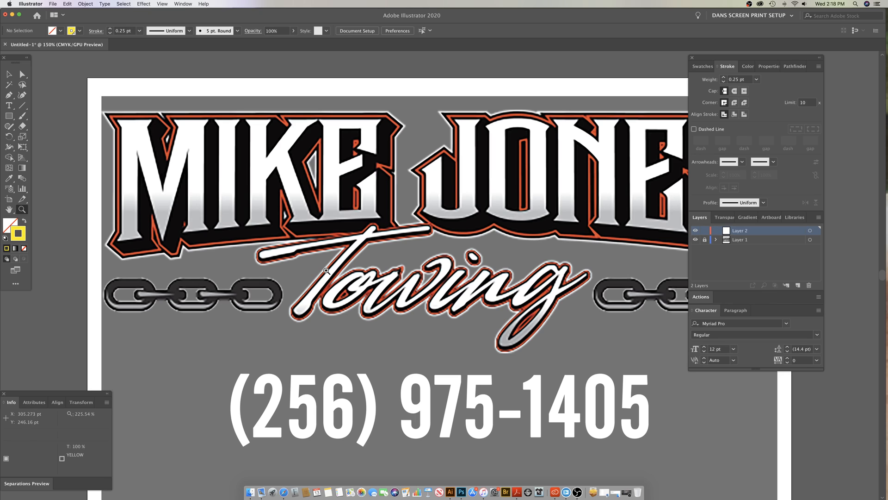
pyautogui.click(299, 260)
pyautogui.press('p')
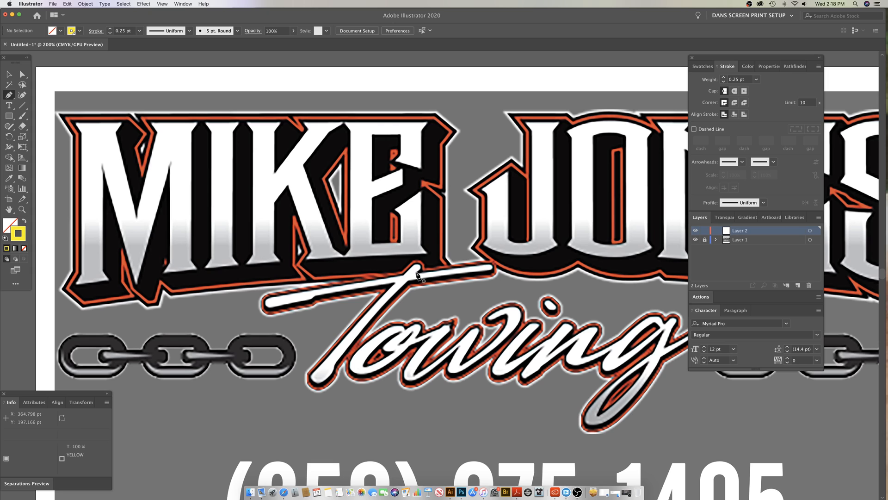
pyautogui.click(417, 275)
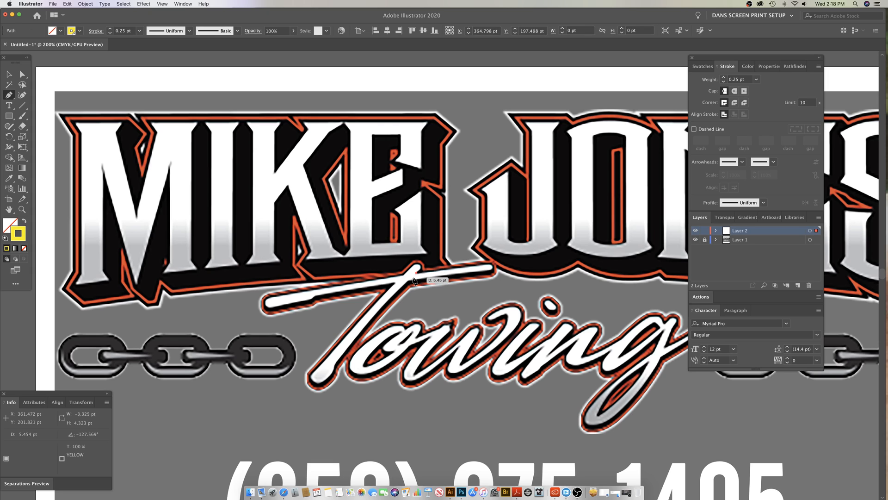
pyautogui.press('super+z')
# Step: Trace the crossbar of the T in the Towing script as one straight Pen tool path from end to end
pyautogui.press('z')
pyautogui.scroll(-3, 414, 258)
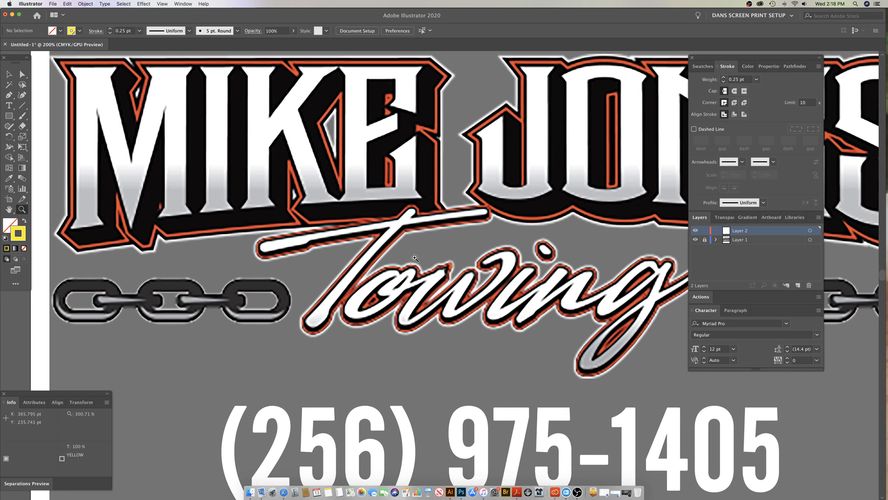
pyautogui.hscroll(2, 415, 258)
pyautogui.press('p')
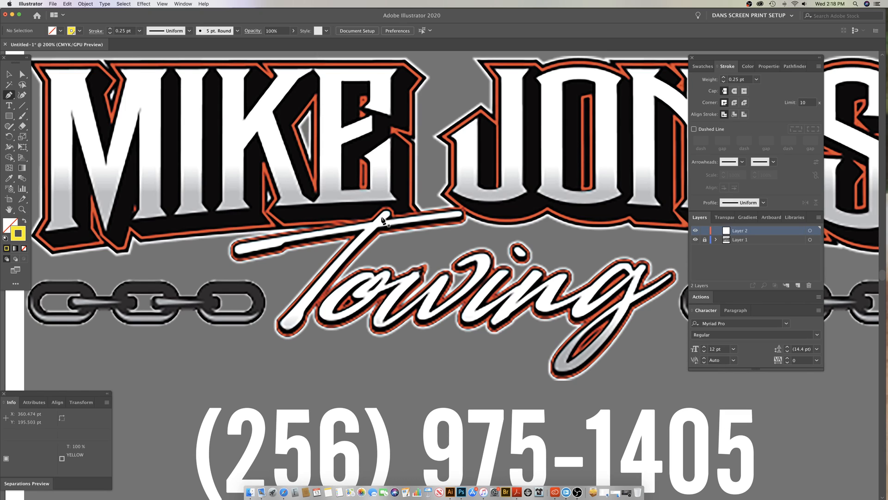
pyautogui.click(240, 250)
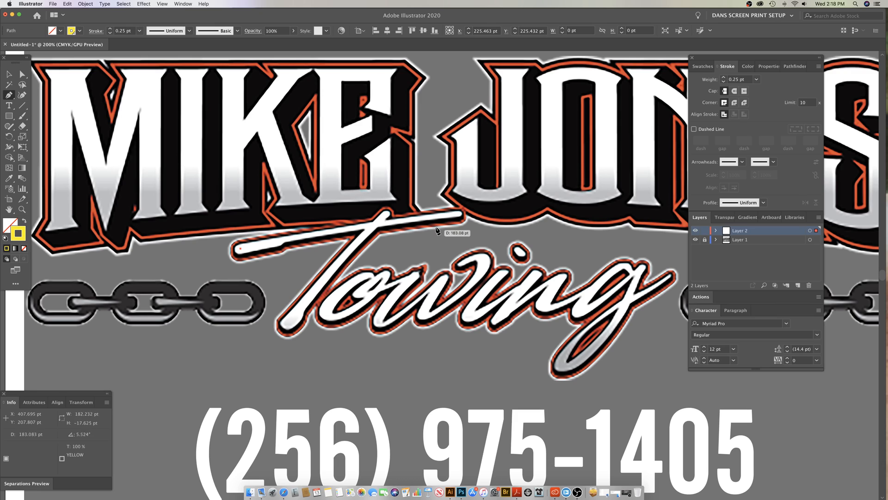
pyautogui.click(456, 214)
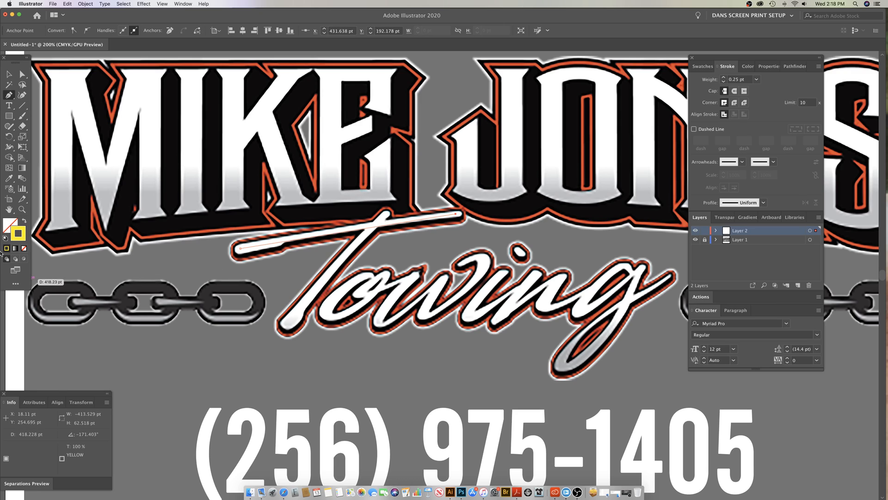
# Step: Set the crossbar path's stroke weight to 6 pt with round caps and round joins
pyautogui.click(724, 79)
pyautogui.click(724, 78)
pyautogui.click(724, 79)
pyautogui.click(724, 78)
pyautogui.click(724, 78)
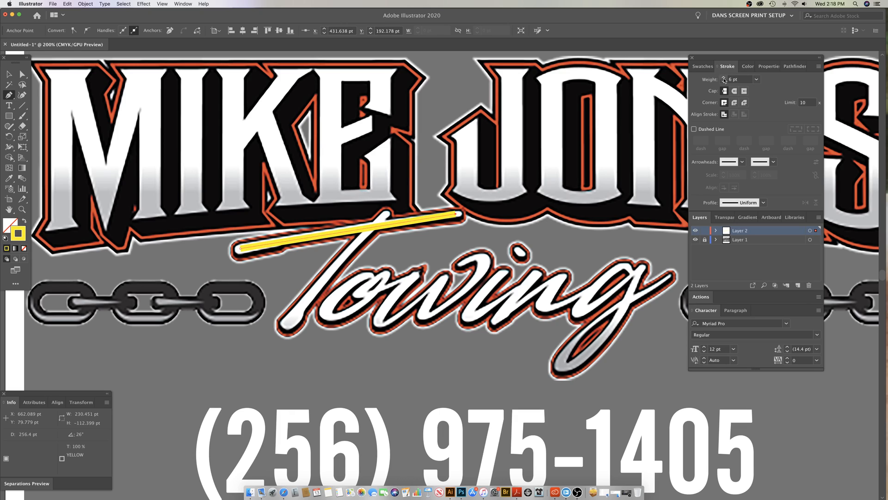
pyautogui.click(735, 91)
pyautogui.click(734, 102)
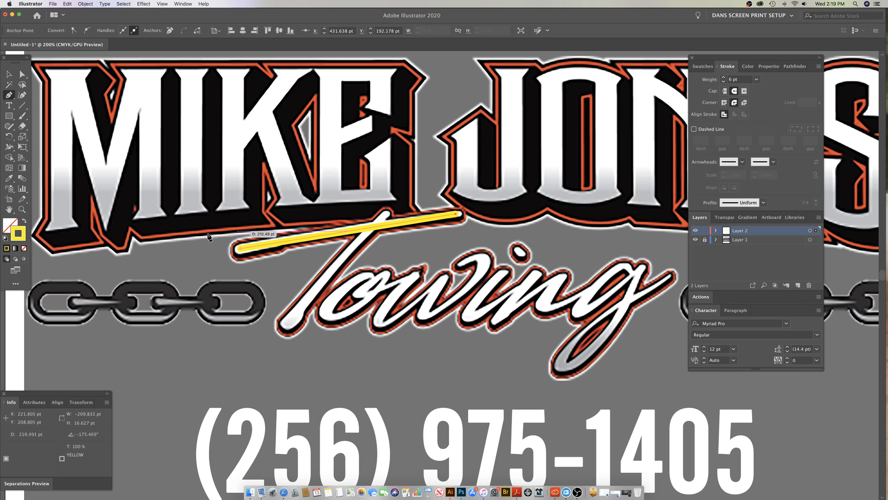
# Step: Trace the T's slanted stem as a separate, slightly curved Pen tool path from its tip down to its base
pyautogui.click(386, 213)
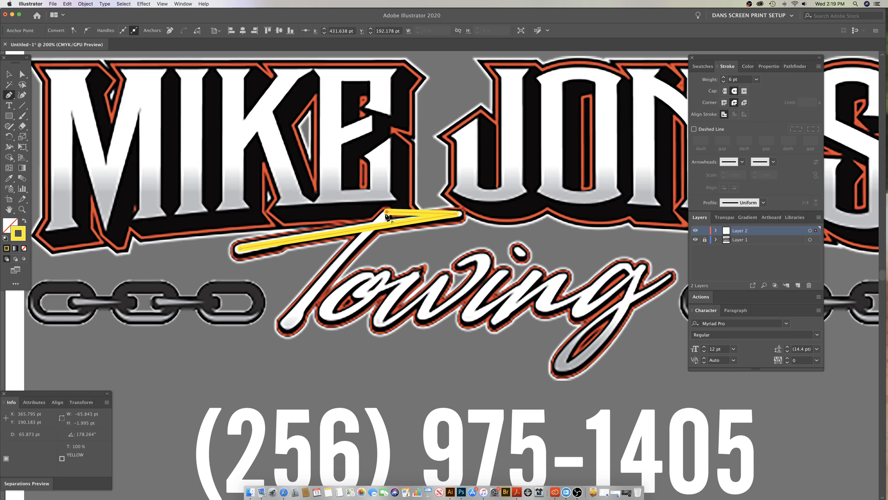
pyautogui.press('super+z')
pyautogui.keyDown('super'); pyautogui.click(382, 268); pyautogui.keyUp('super')
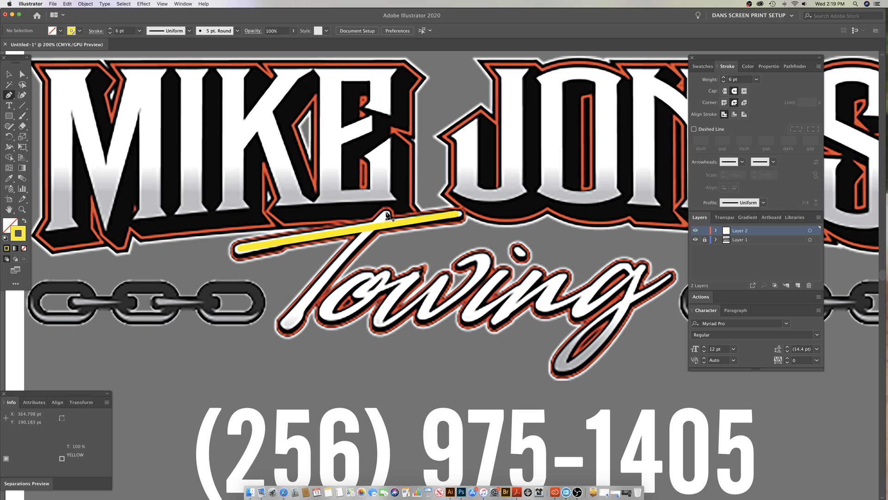
pyautogui.click(389, 215)
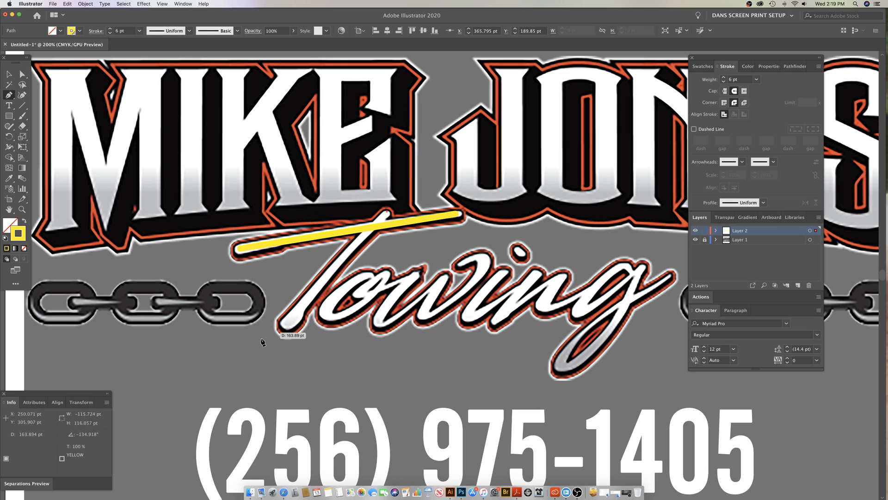
pyautogui.click(286, 329)
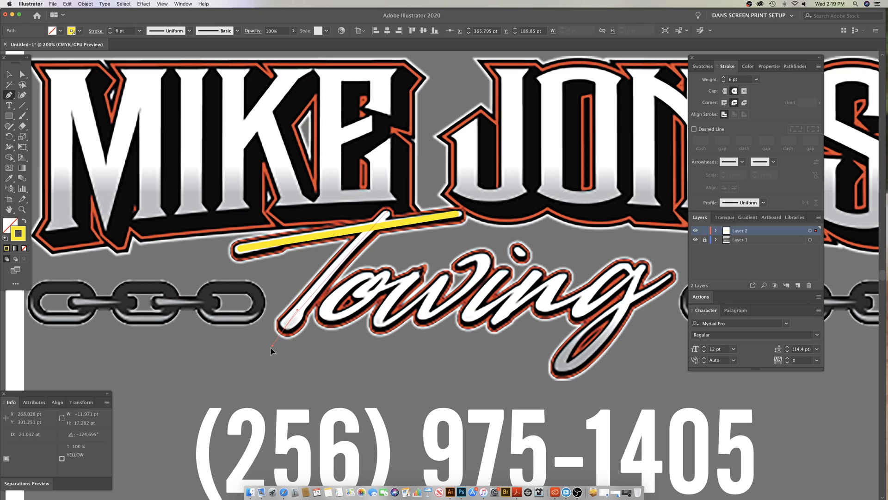
pyautogui.press('Escape')
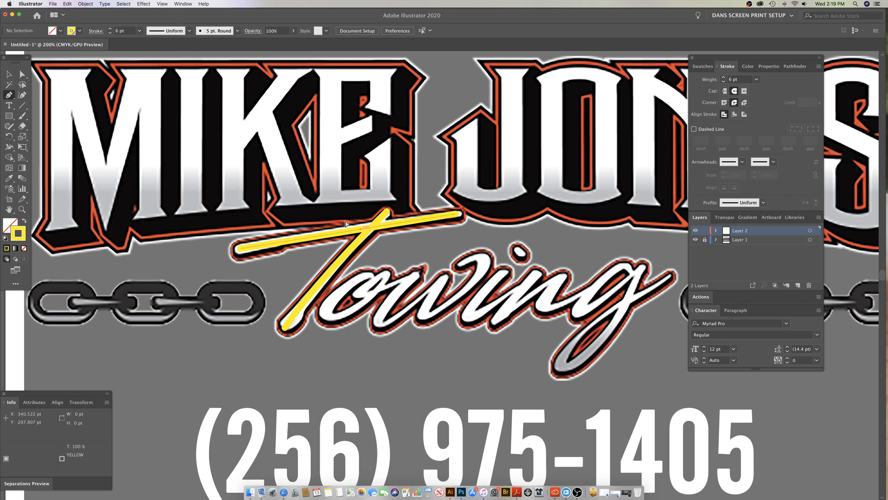
# Step: Expand the fill and stroke of the T's crossbar and stem paths into outlined shapes, and deselect them
pyautogui.click(86, 4)
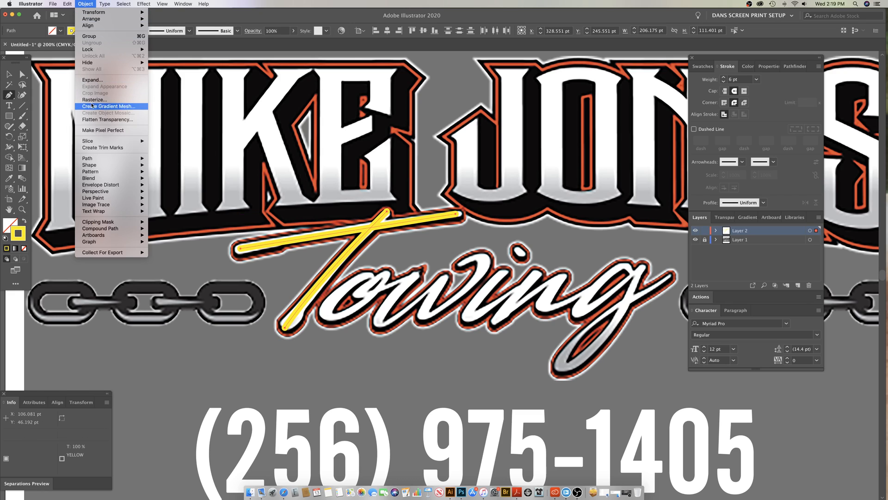
pyautogui.click(93, 80)
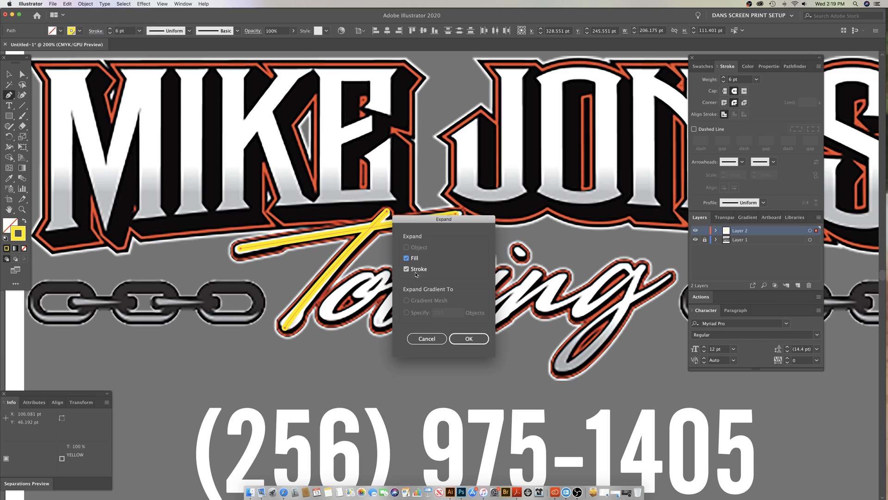
pyautogui.click(473, 340)
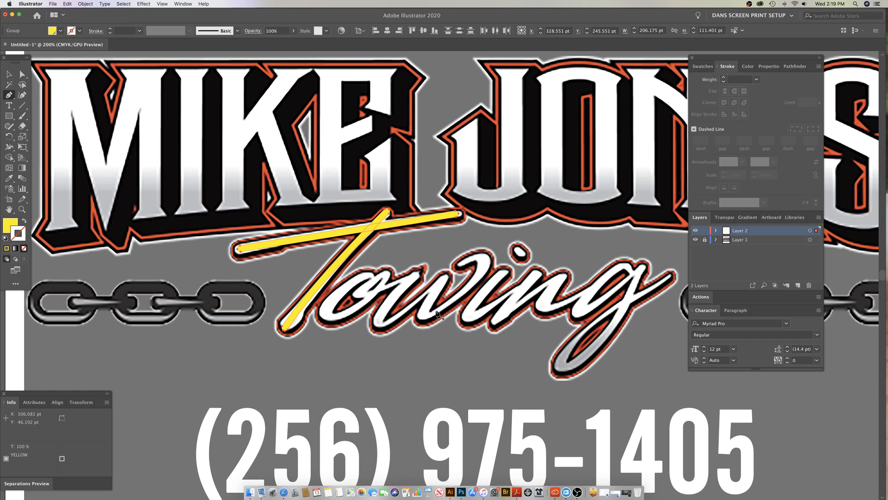
pyautogui.press('shift+super+a')
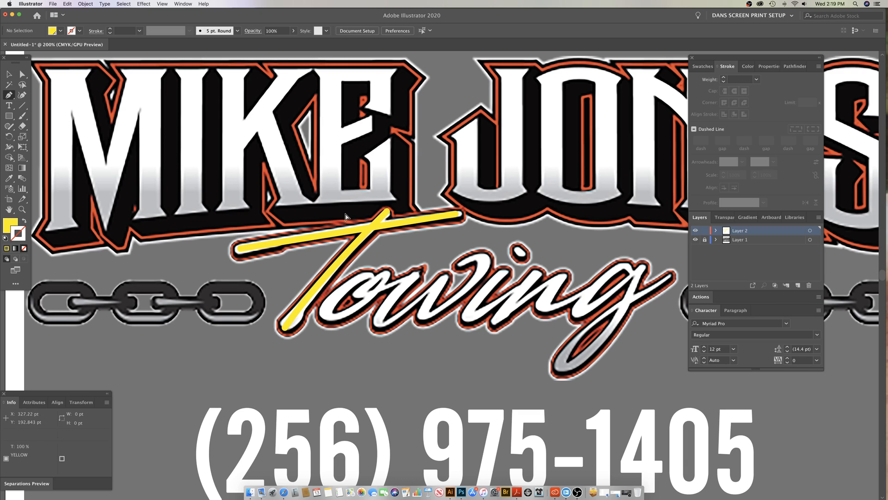
# Step: Hide the logo's layer and give both expanded T shapes a Black fill with no stroke
pyautogui.click(695, 239)
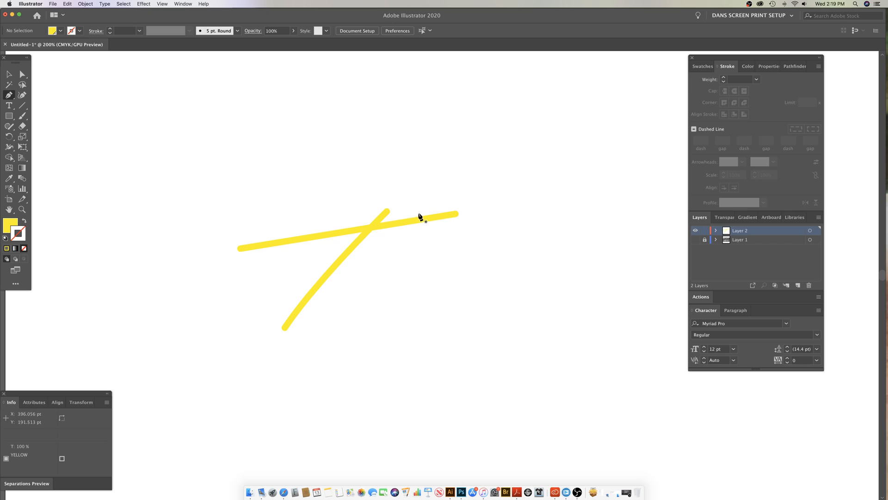
pyautogui.moveTo(341, 198); pyautogui.dragTo(406, 279)
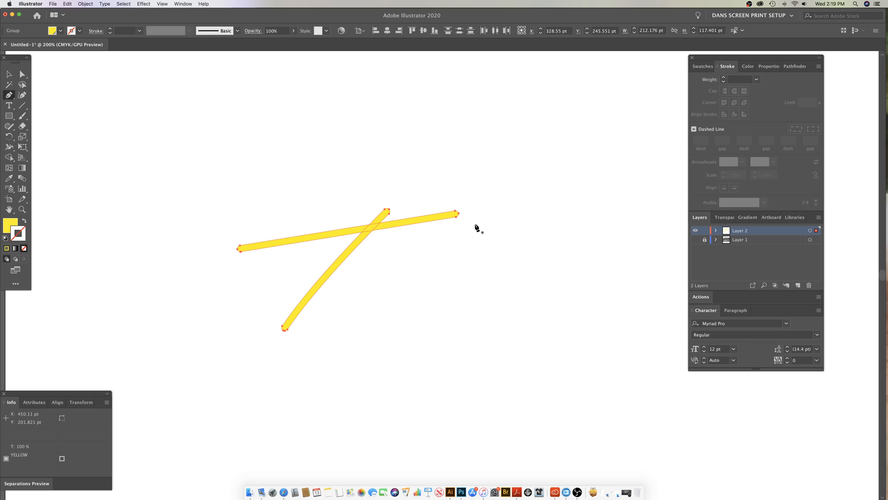
pyautogui.press('x')
pyautogui.click(703, 67)
pyautogui.click(705, 130)
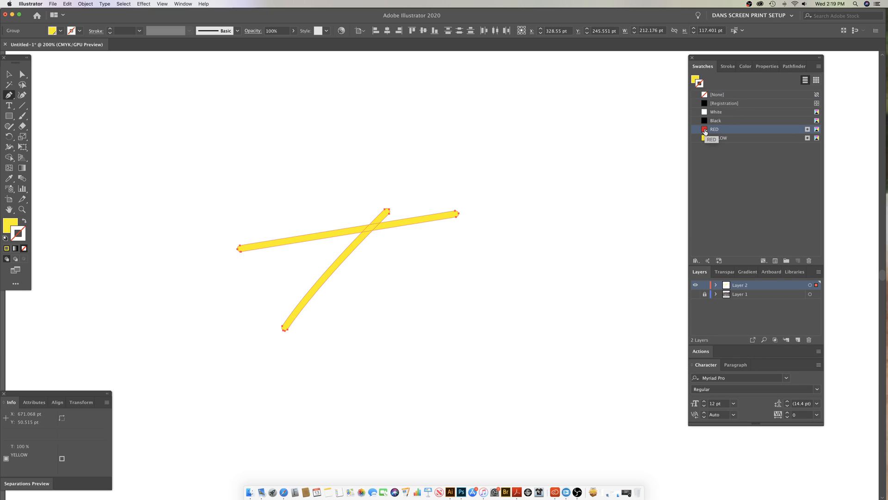
pyautogui.click(705, 121)
pyautogui.press('x')
pyautogui.click(705, 121)
pyautogui.press('x')
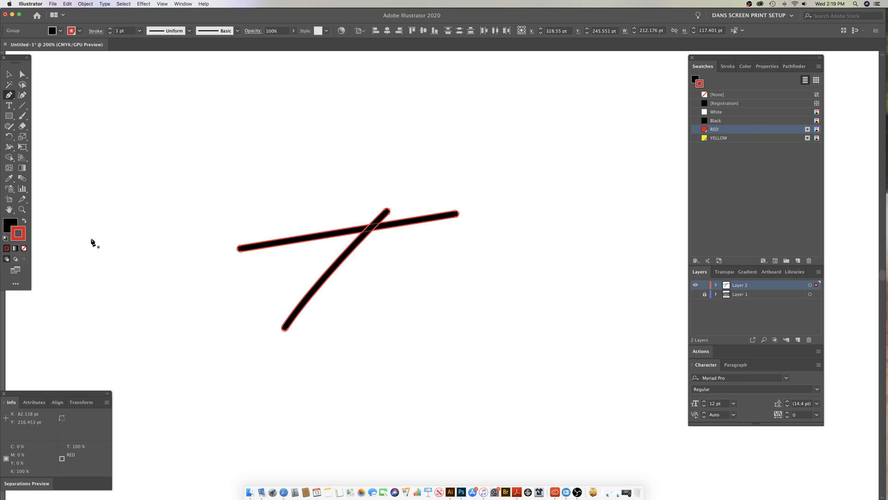
pyautogui.click(24, 248)
pyautogui.press('super+shift+a')
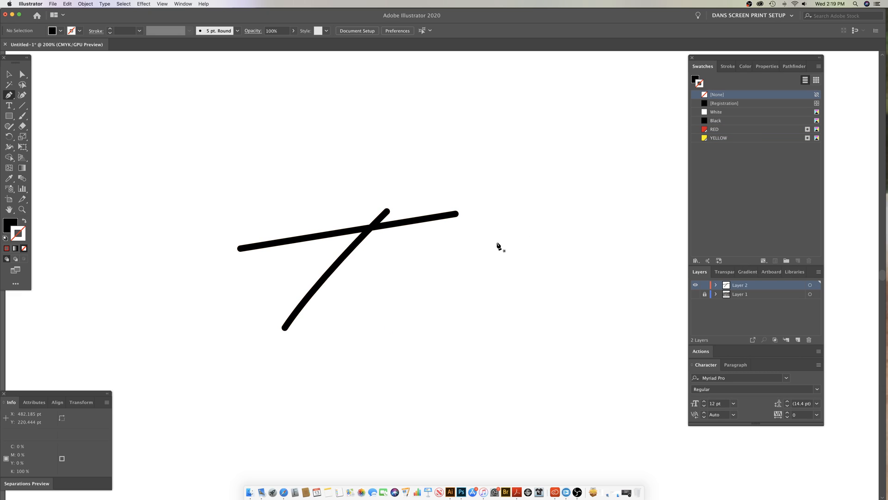
# Step: Merge the T's overlapping crossbar and stem into a single shape with Pathfinder
pyautogui.keyDown('super'); pyautogui.click(373, 231); pyautogui.keyUp('super')
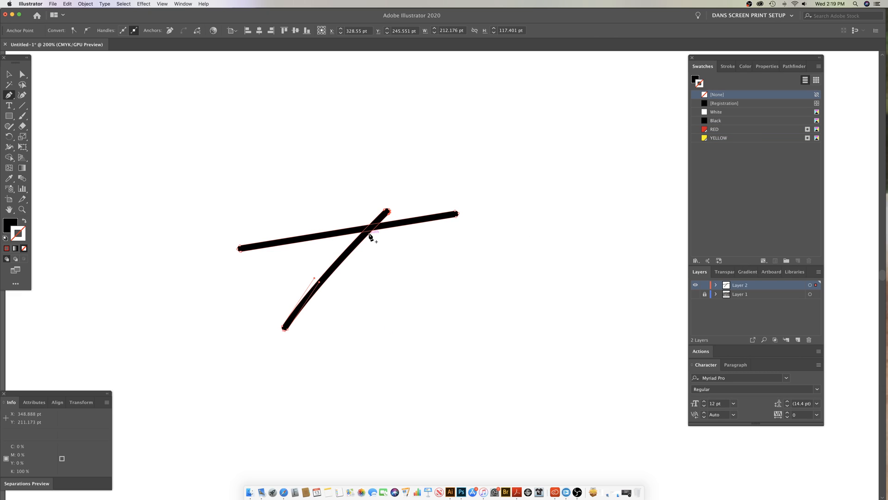
pyautogui.click(791, 67)
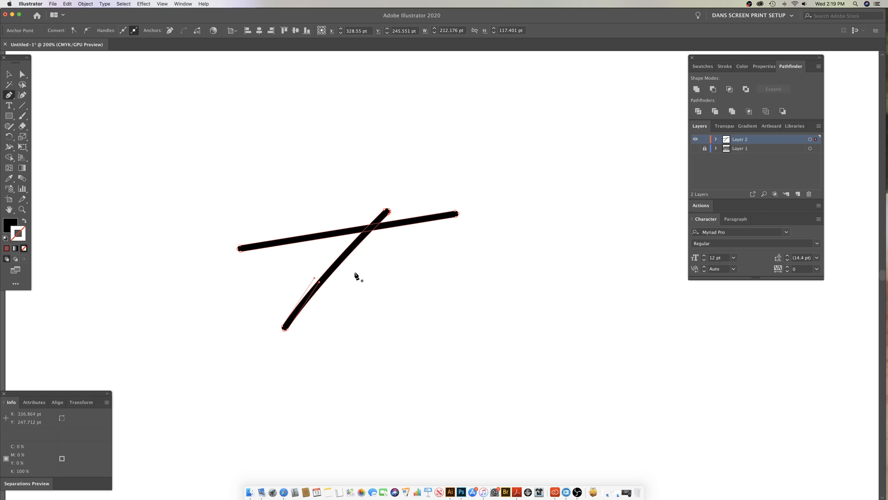
pyautogui.keyDown('super'); pyautogui.click(512, 203); pyautogui.keyUp('super')
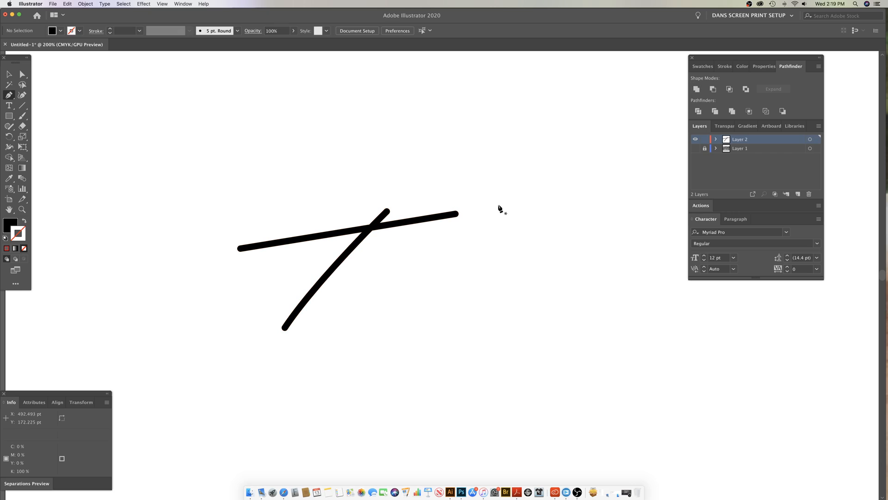
pyautogui.keyDown('super'); pyautogui.click(409, 223); pyautogui.keyUp('super')
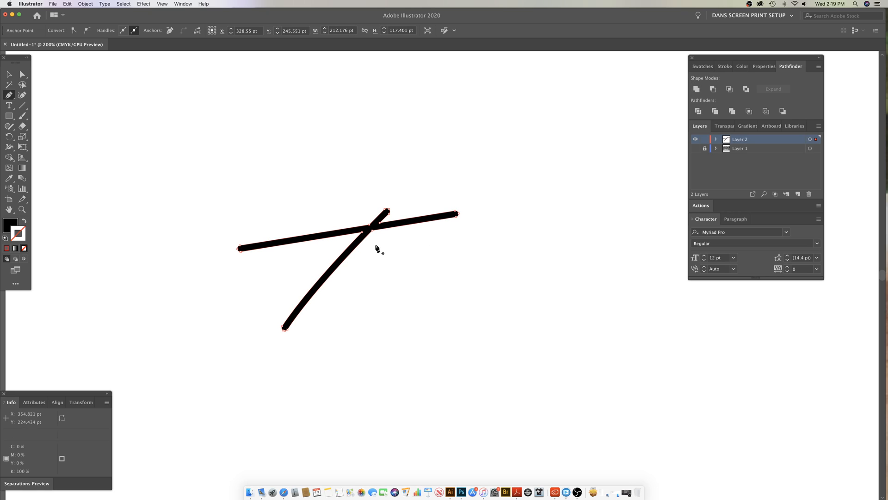
pyautogui.moveTo(376, 244); pyautogui.dragTo(413, 247)
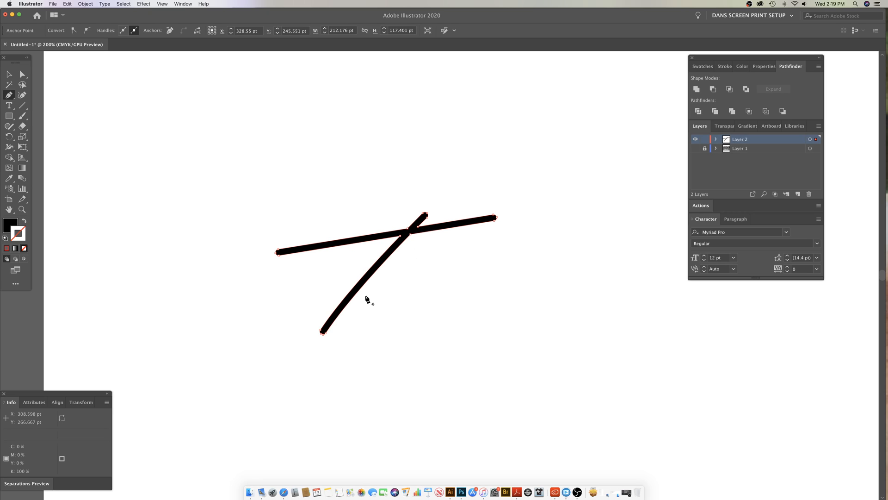
# Step: Inspect the merged T's overlap, and undo its merging, expansion and stroked paths until the tracing layer is empty
pyautogui.press('x')
pyautogui.press('z')
pyautogui.moveTo(403, 230); pyautogui.dragTo(452, 262)
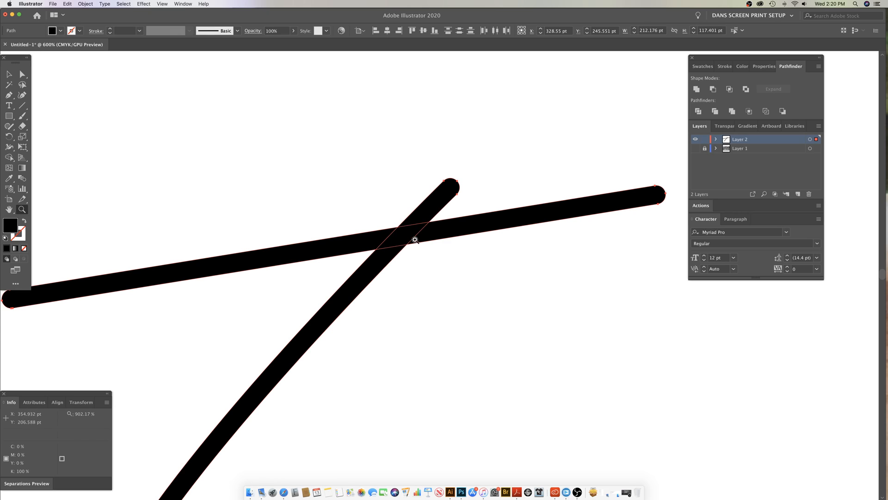
pyautogui.moveTo(465, 304); pyautogui.dragTo(372, 248)
pyautogui.press('v')
pyautogui.press('super+z')
pyautogui.press('super+z')
pyautogui.press('super+z')
pyautogui.press('super+z')
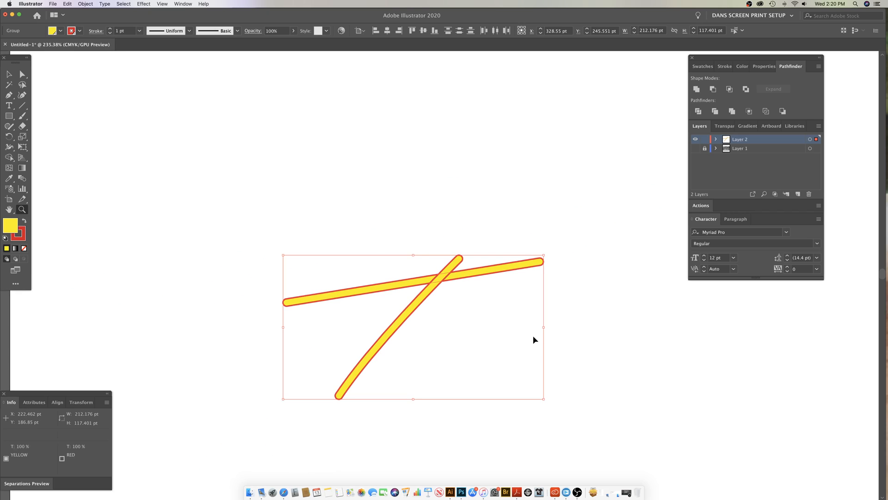
pyautogui.press('super+z')
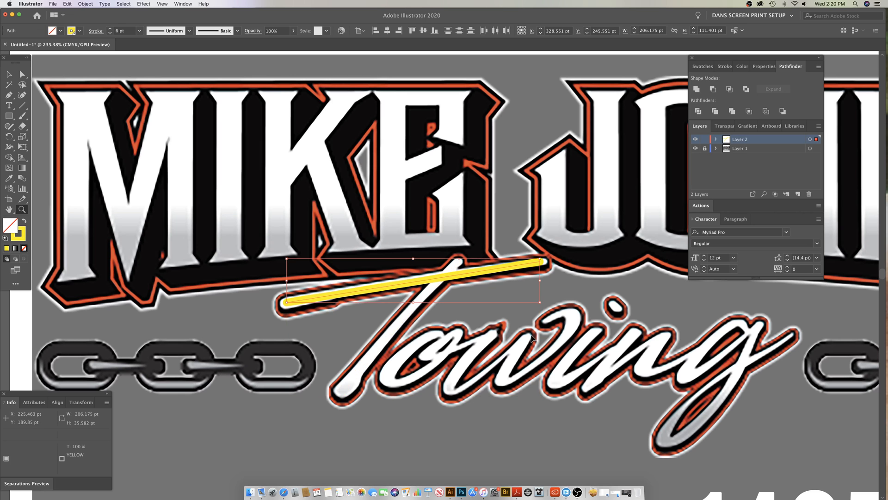
pyautogui.press('super+z')
pyautogui.press('super+z')
pyautogui.press('super+z')
pyautogui.press('super+z')
pyautogui.press('super+z')
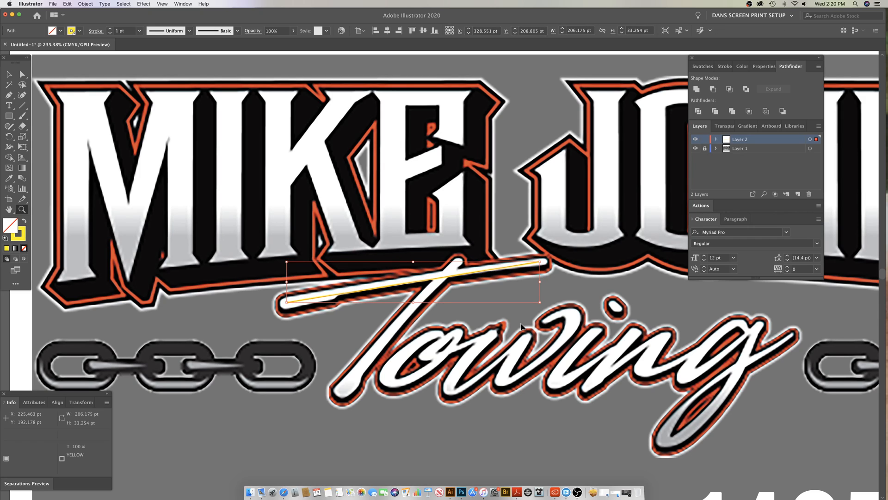
pyautogui.press('super+z')
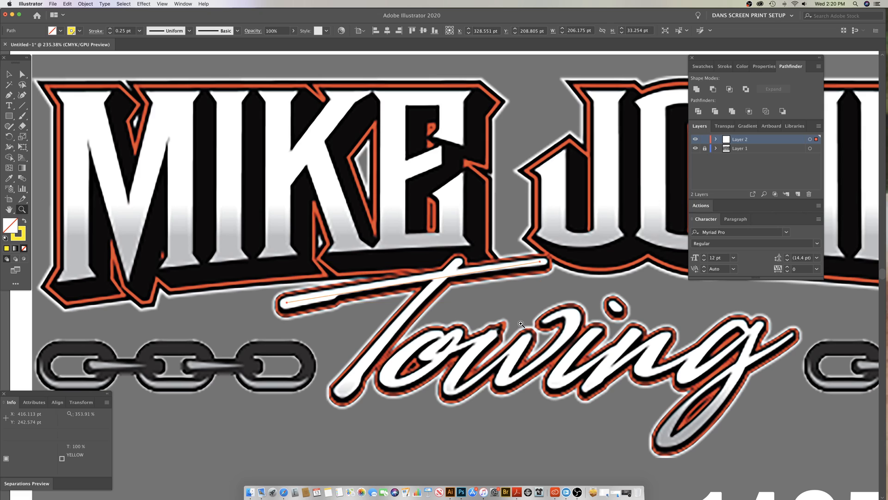
# Step: Start a Pen tool outline of the T at the stem's left junction above the crossbar, running up toward the stem's tip
pyautogui.click(454, 275)
pyautogui.press('p')
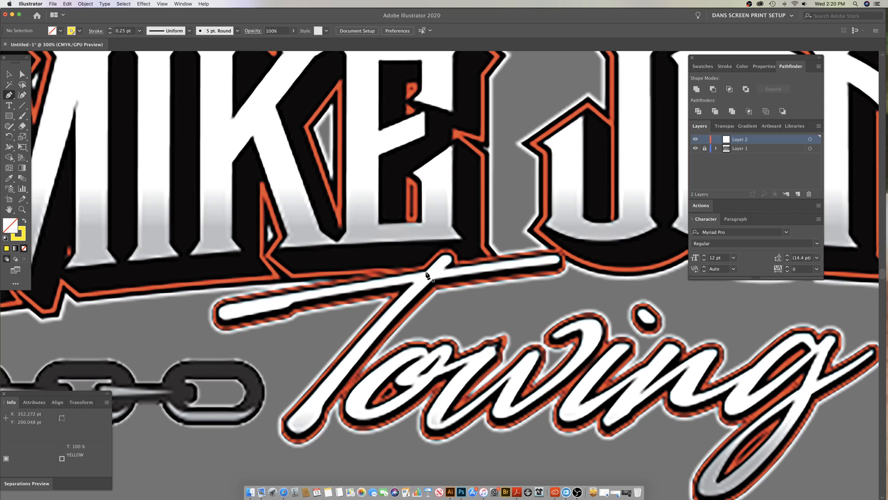
pyautogui.moveTo(426, 272); pyautogui.dragTo(443, 259)
pyautogui.keyDown('super'); pyautogui.click(435, 275); pyautogui.keyUp('super')
pyautogui.click(434, 275)
pyautogui.moveTo(454, 300); pyautogui.dragTo(439, 202)
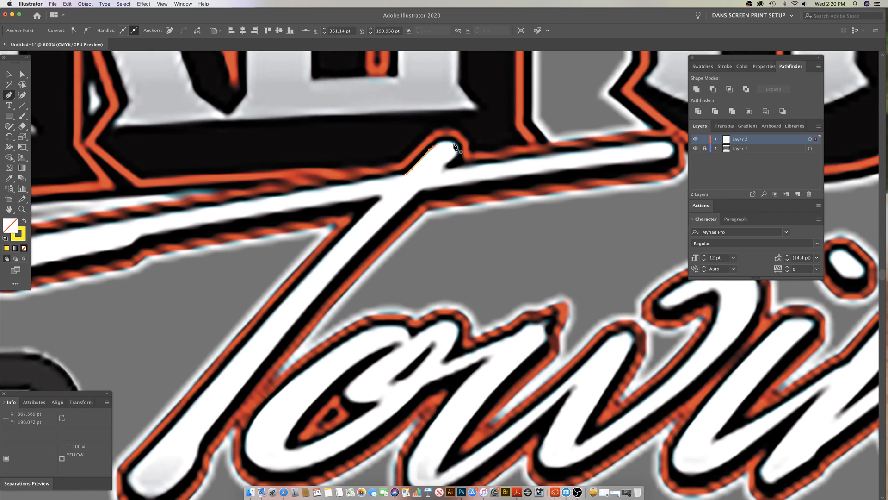
# Step: Curve the T's outline around the stem's rounded tip and down to the notch where it meets the crossbar's right arm
pyautogui.moveTo(453, 141); pyautogui.dragTo(452, 165)
pyautogui.press('super+z')
pyautogui.click(443, 172)
pyautogui.click(476, 165)
pyautogui.click(510, 160)
pyautogui.press('super+z')
pyautogui.moveTo(460, 175); pyautogui.dragTo(397, 240)
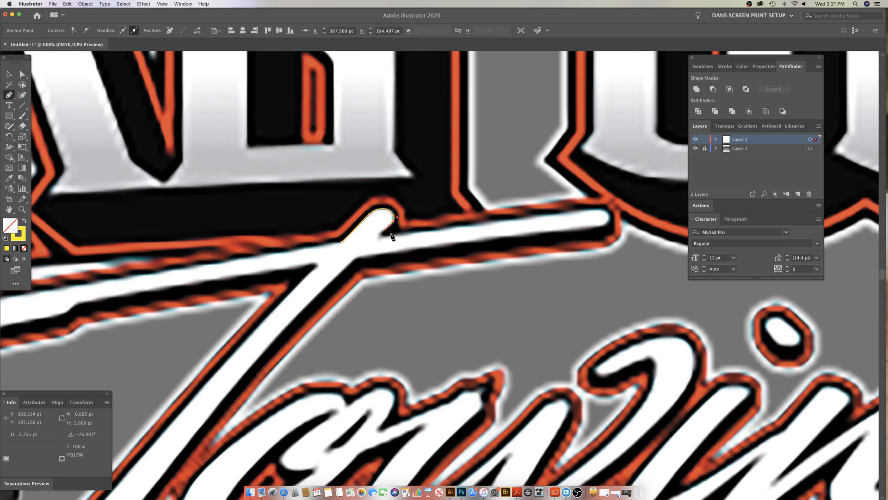
pyautogui.click(377, 238)
# Step: Continue the T's outline along the right arm's upper edge, around its rounded end and back along its underside to the stem
pyautogui.click(584, 213)
pyautogui.press('super+z')
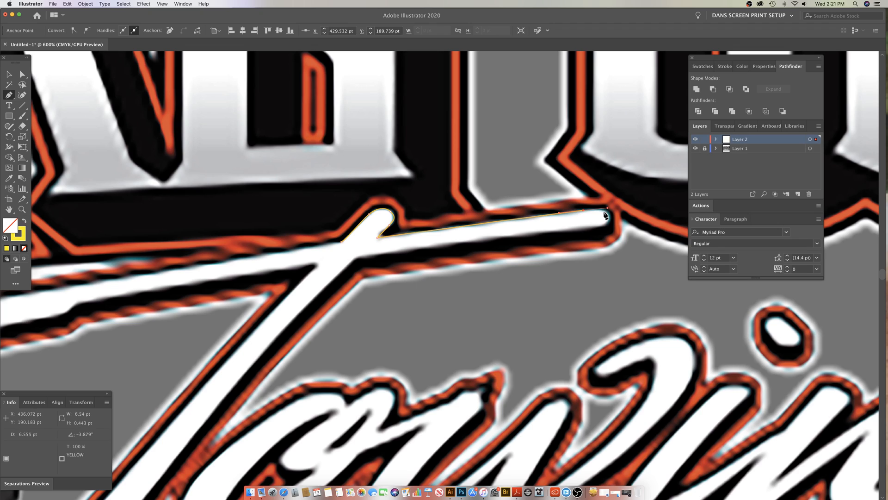
pyautogui.click(584, 211)
pyautogui.moveTo(608, 216); pyautogui.dragTo(610, 220)
pyautogui.press('super+z')
pyautogui.press('super+z')
pyautogui.moveTo(594, 210); pyautogui.dragTo(610, 227)
pyautogui.moveTo(611, 227)
pyautogui.mouseDown()
pyautogui.moveTo(592, 209)
pyautogui.moveTo(611, 219)
pyautogui.mouseUp()
pyautogui.press('super+z')
pyautogui.moveTo(609, 215); pyautogui.dragTo(588, 228)
pyautogui.moveTo(578, 232); pyautogui.dragTo(578, 234)
# Step: Continue the T's outline down the stem's right edge with a slight curve to the flare above its base
pyautogui.scroll(-5, 366, 286)
pyautogui.hscroll(-6, 365, 286)
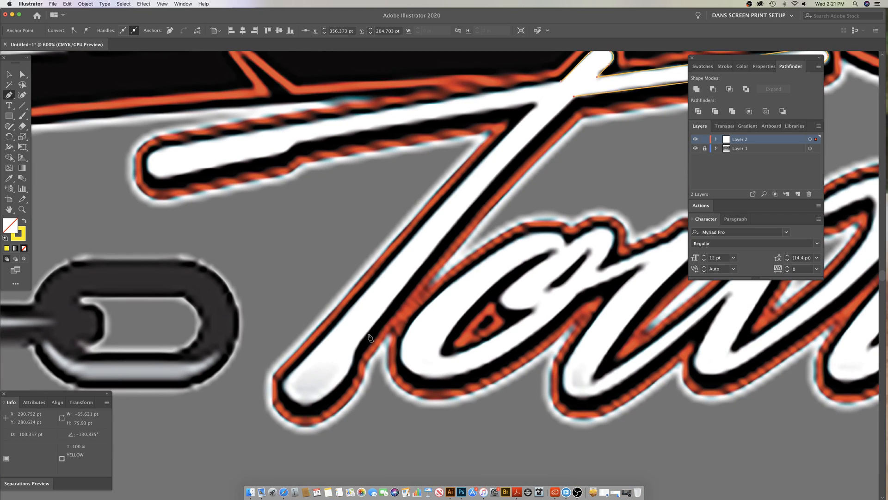
pyautogui.moveTo(370, 334); pyautogui.dragTo(354, 348)
pyautogui.moveTo(401, 291); pyautogui.dragTo(401, 290)
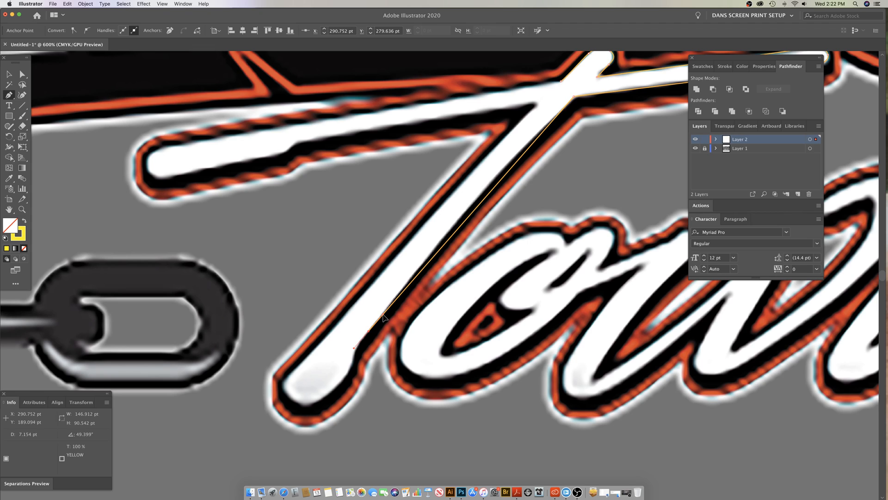
pyautogui.moveTo(431, 262); pyautogui.dragTo(461, 204)
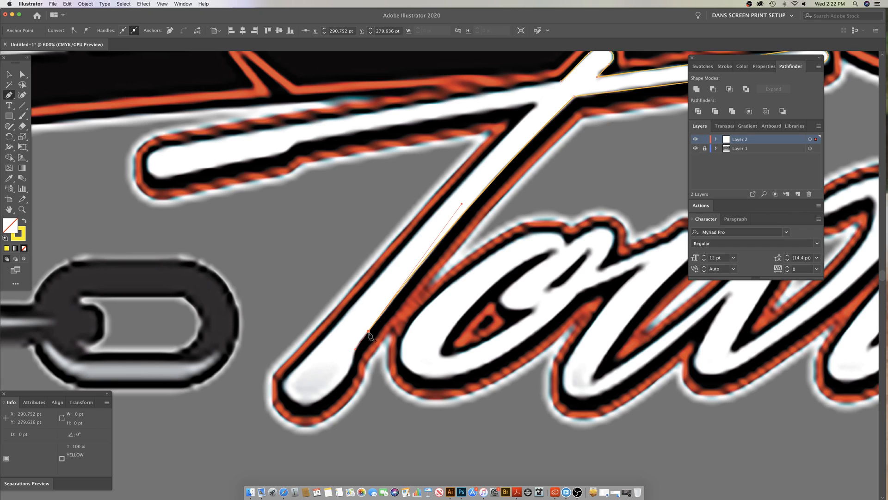
pyautogui.moveTo(368, 333); pyautogui.dragTo(355, 361)
pyautogui.click(353, 367)
# Step: Curve the T's outline around the stem's rounded base and onto the start of its left edge
pyautogui.moveTo(371, 341); pyautogui.dragTo(308, 359)
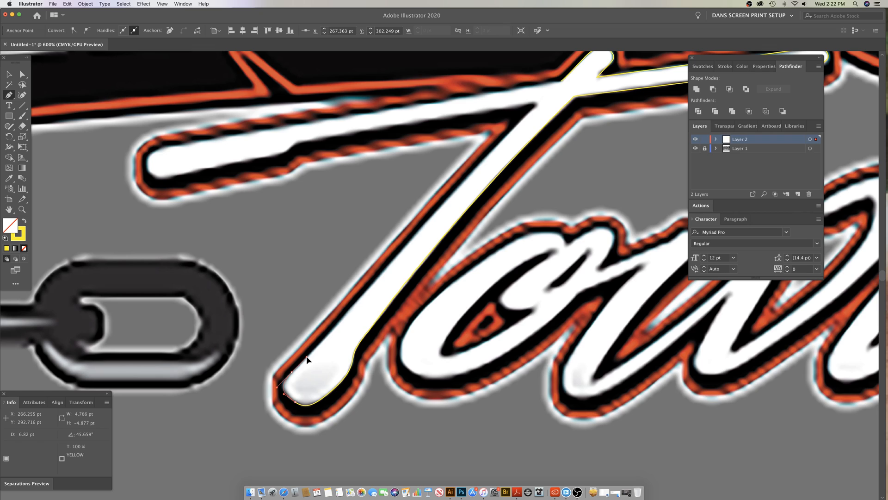
pyautogui.moveTo(307, 358); pyautogui.dragTo(316, 354)
pyautogui.moveTo(464, 181); pyautogui.dragTo(506, 127)
pyautogui.press('super+z')
pyautogui.press('super+z')
pyautogui.moveTo(294, 371)
pyautogui.mouseDown()
pyautogui.moveTo(491, 171)
pyautogui.moveTo(520, 119)
pyautogui.moveTo(302, 364)
pyautogui.mouseUp()
pyautogui.moveTo(307, 359); pyautogui.dragTo(307, 359)
# Step: Run the T's outline up the stem's left edge and end it in a corner under the crossbar's left arm
pyautogui.click(539, 102)
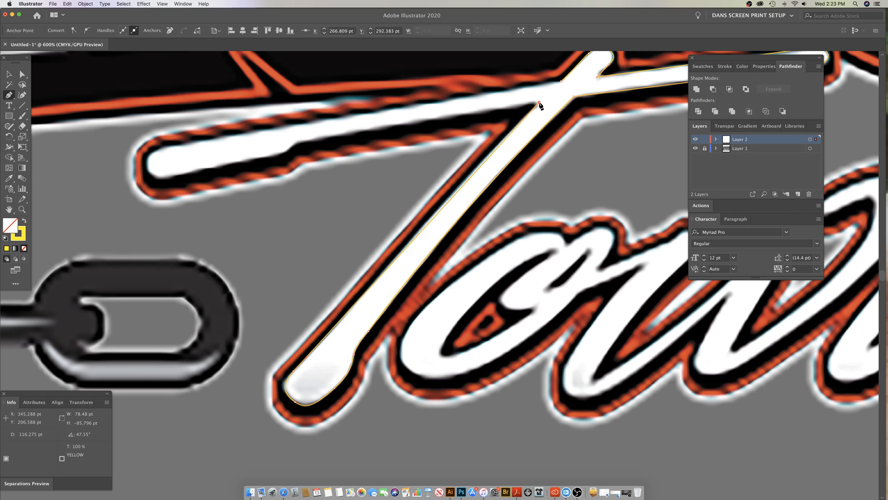
pyautogui.moveTo(555, 107); pyautogui.dragTo(467, 180)
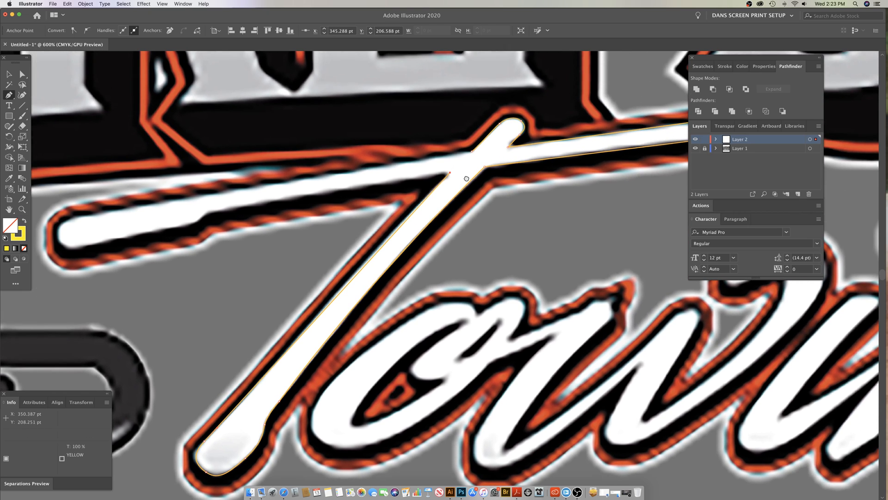
pyautogui.moveTo(439, 214); pyautogui.dragTo(484, 154)
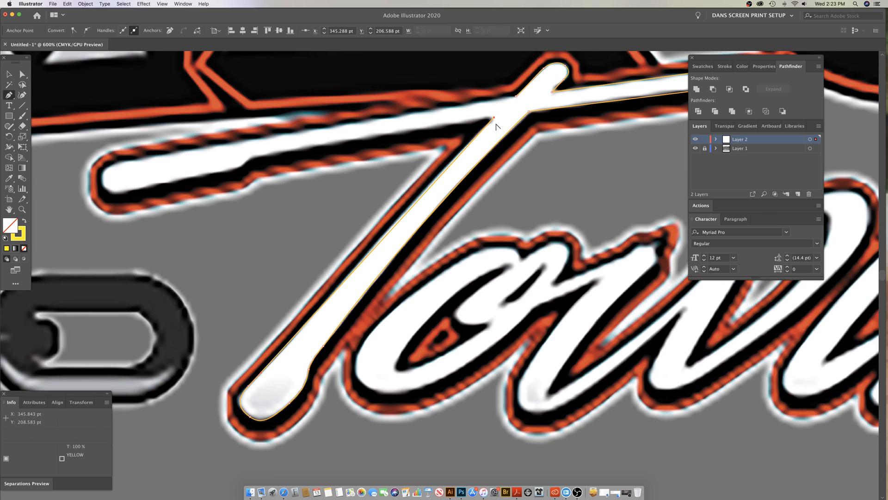
pyautogui.moveTo(494, 117); pyautogui.dragTo(484, 144)
pyautogui.click(495, 118)
pyautogui.press('super+z')
pyautogui.click(494, 118)
pyautogui.moveTo(505, 110); pyautogui.dragTo(538, 81)
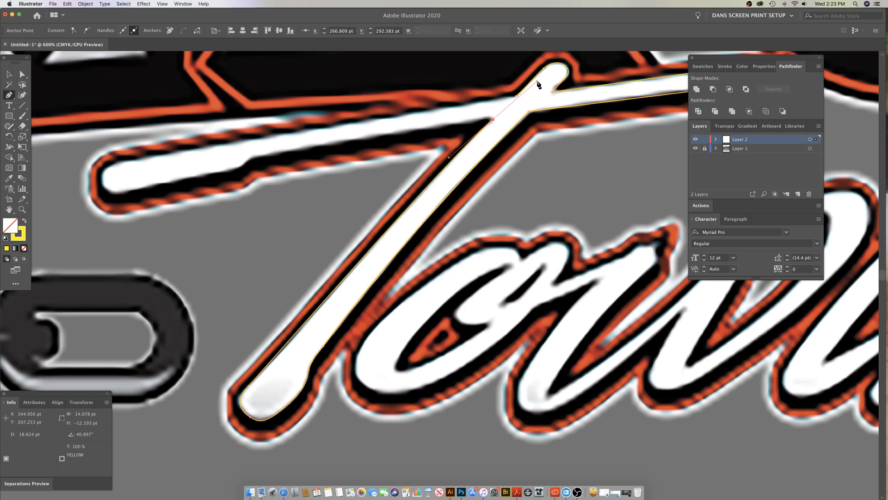
pyautogui.press('space')
pyautogui.moveTo(463, 164); pyautogui.dragTo(494, 199)
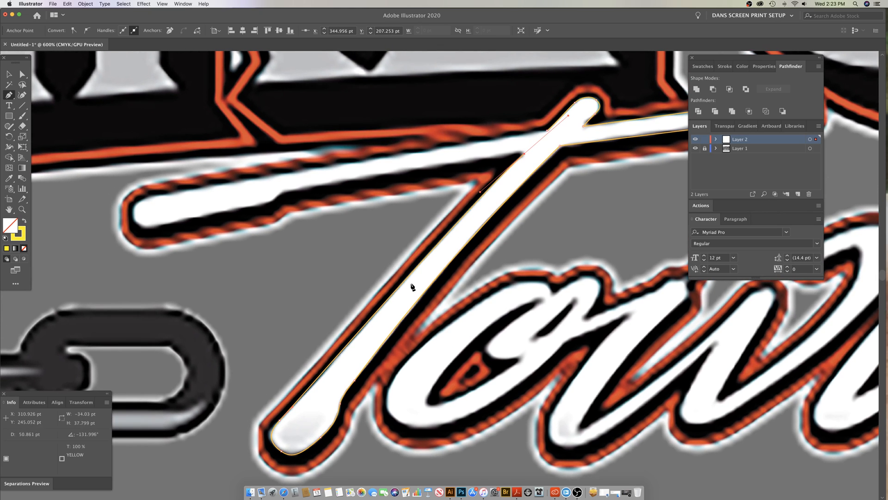
pyautogui.click(524, 156)
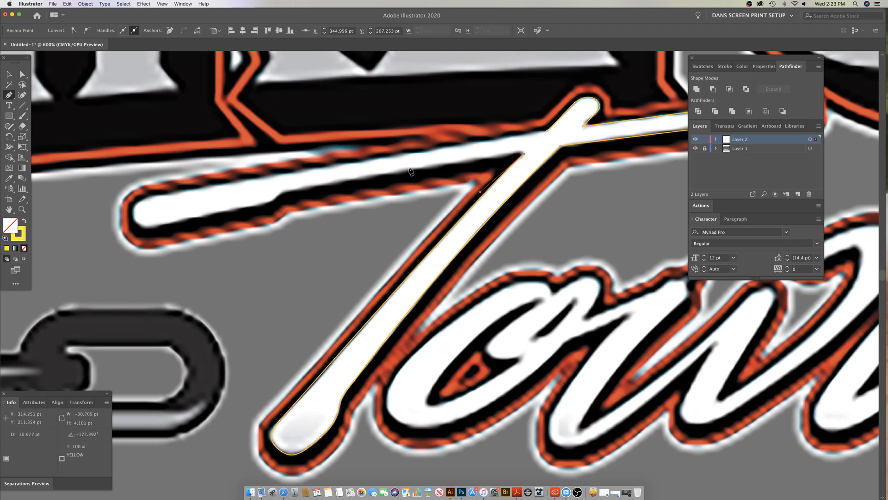
# Step: Trace the underside of the crossbar's left arm, including its stepped bulge, and curve around the rounded left end
pyautogui.click(290, 190)
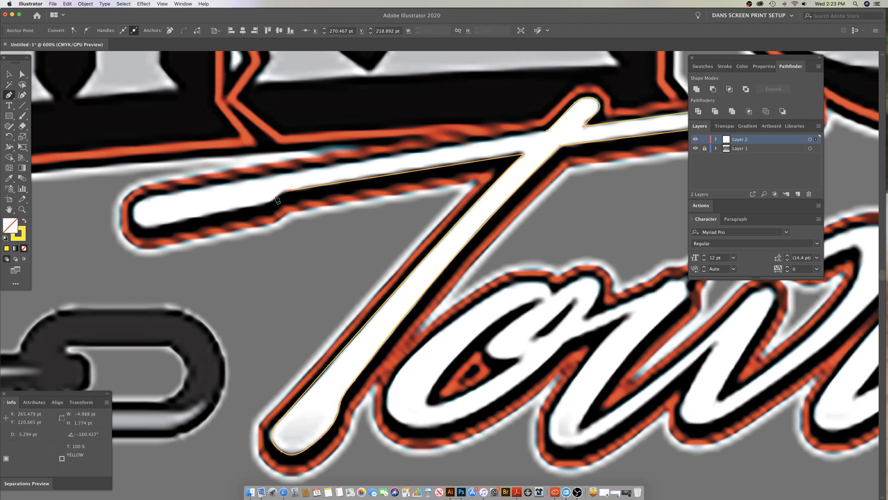
pyautogui.click(276, 196)
pyautogui.click(239, 209)
pyautogui.click(150, 227)
pyautogui.click(142, 231)
pyautogui.moveTo(133, 217); pyautogui.dragTo(168, 195)
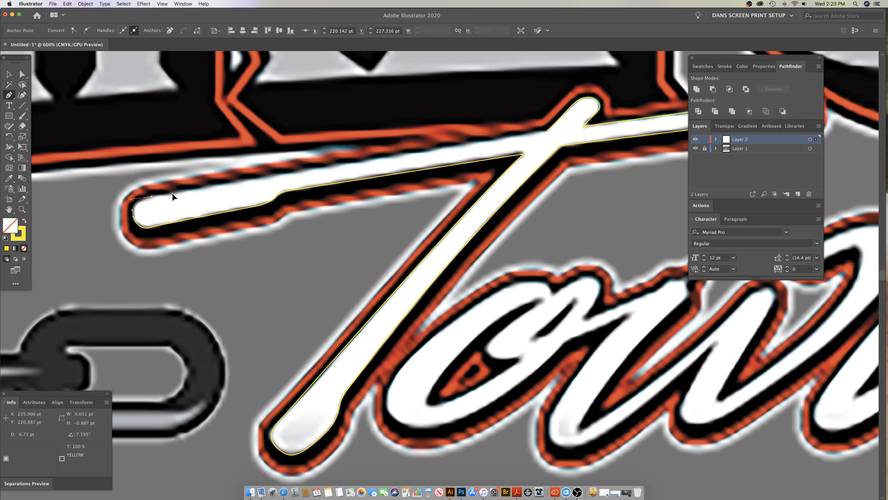
pyautogui.moveTo(173, 196); pyautogui.dragTo(175, 196)
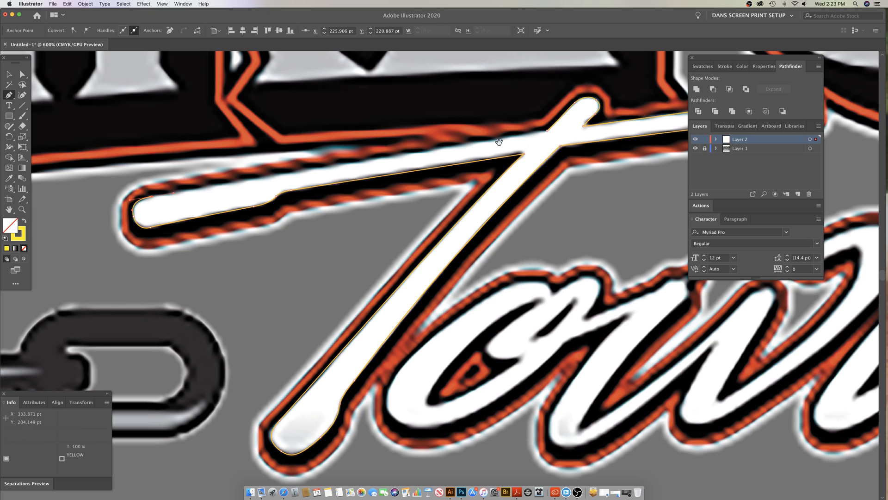
# Step: Close the T's outline along the left arm's upper edge at the starting point, and deselect the path
pyautogui.scroll(3, 489, 153)
pyautogui.scroll(2, 494, 174)
pyautogui.moveTo(535, 168); pyautogui.dragTo(635, 156)
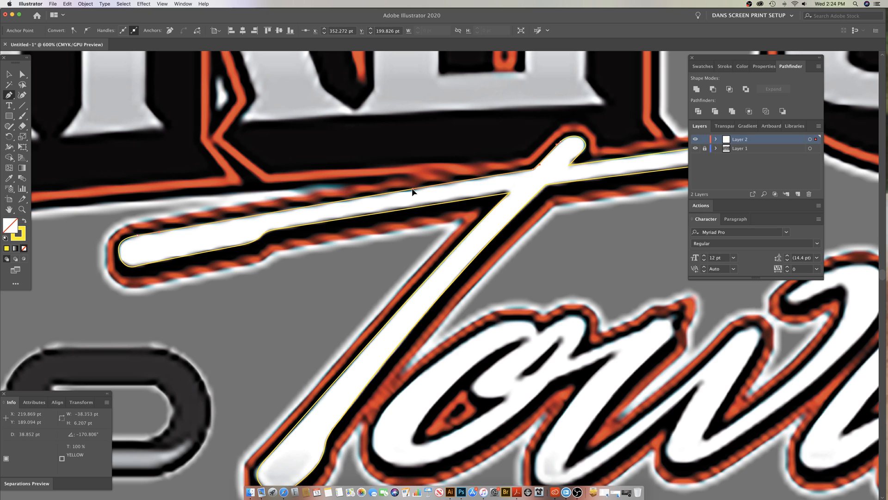
pyautogui.click(369, 194)
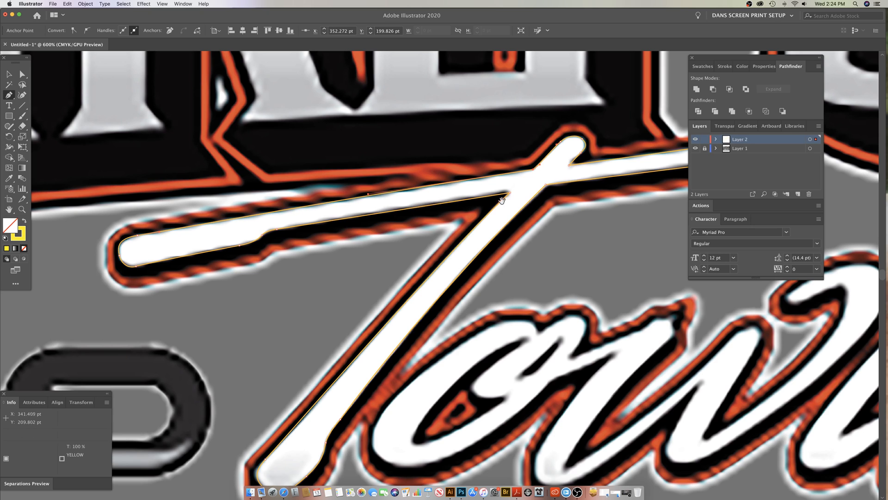
pyautogui.hscroll(8, 410, 202)
pyautogui.scroll(-2, 409, 202)
pyautogui.keyDown('super'); pyautogui.click(412, 201); pyautogui.keyUp('super')
# Step: Start a new Pen tool path for the o, tracing its top curve and left side down to the lower bend
pyautogui.press('z')
pyautogui.moveTo(309, 323); pyautogui.dragTo(447, 298)
pyautogui.press('p')
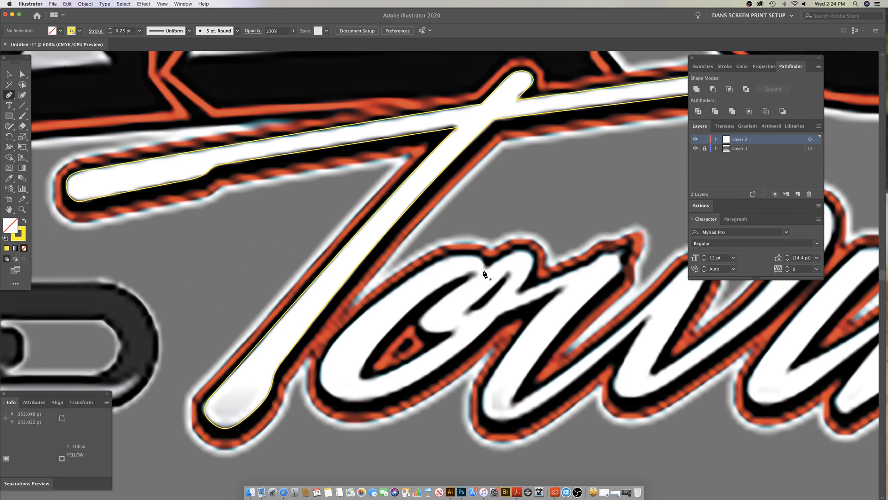
pyautogui.moveTo(483, 271)
pyautogui.mouseDown()
pyautogui.moveTo(477, 258)
pyautogui.moveTo(415, 275)
pyautogui.mouseUp()
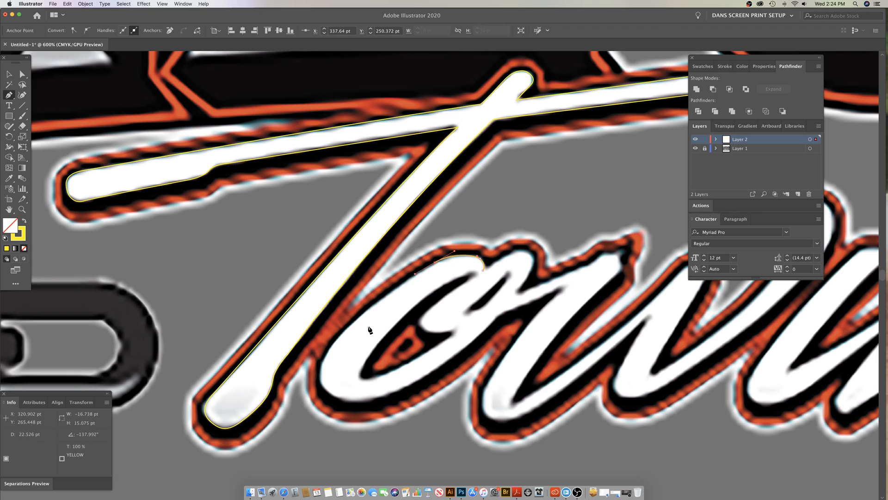
pyautogui.moveTo(327, 392); pyautogui.dragTo(355, 432)
pyautogui.press('super+z')
pyautogui.moveTo(327, 392); pyautogui.dragTo(357, 425)
pyautogui.moveTo(435, 263); pyautogui.dragTo(458, 250)
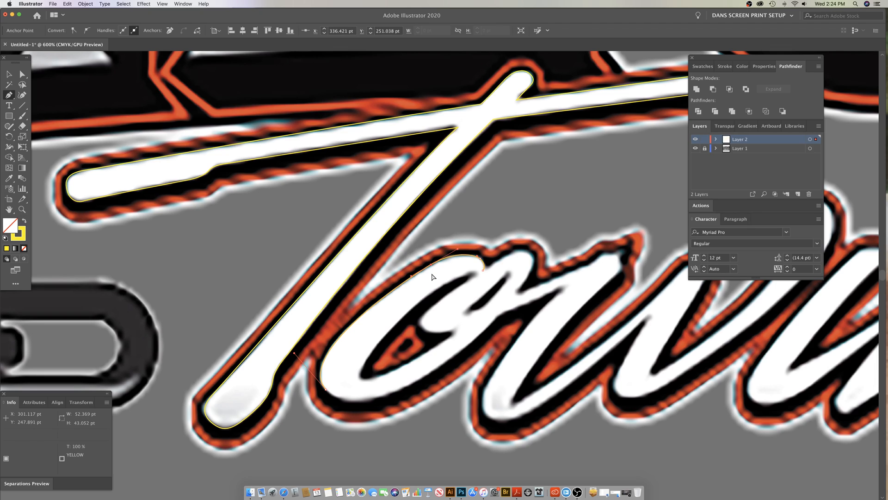
# Step: Trace the o's bottom curve and outer right edge up to the stroke connecting it to the w
pyautogui.moveTo(327, 395); pyautogui.dragTo(608, 198)
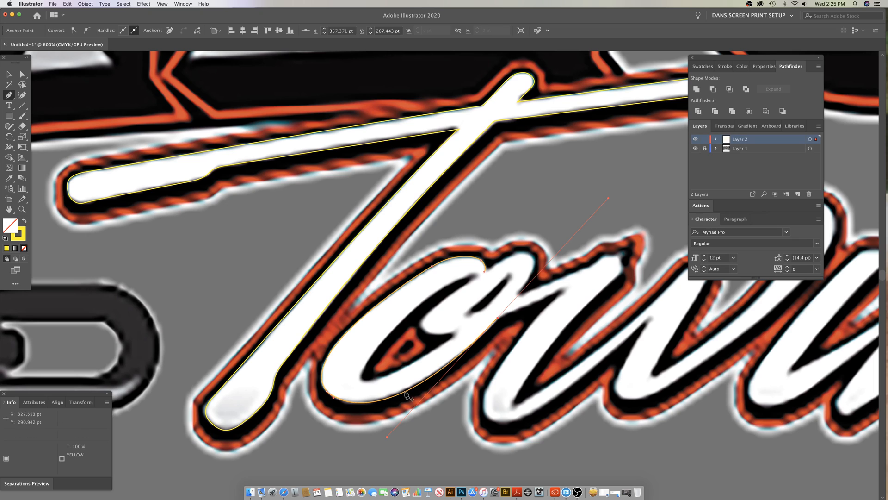
pyautogui.press('super+z')
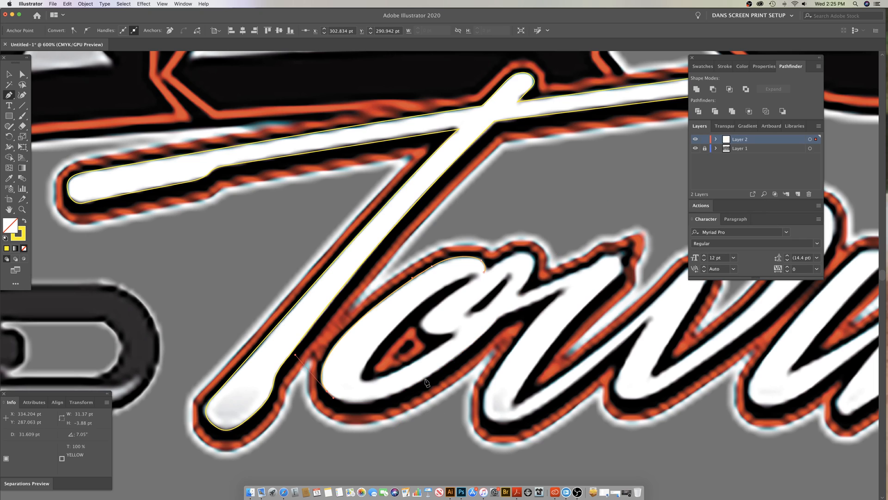
pyautogui.moveTo(424, 378); pyautogui.dragTo(480, 347)
pyautogui.moveTo(498, 320); pyautogui.dragTo(517, 297)
# Step: Deselect the o's open path and check the traced shapes in Outline view before returning to the normal preview
pyautogui.press('super+shift+a')
pyautogui.press('super+y')
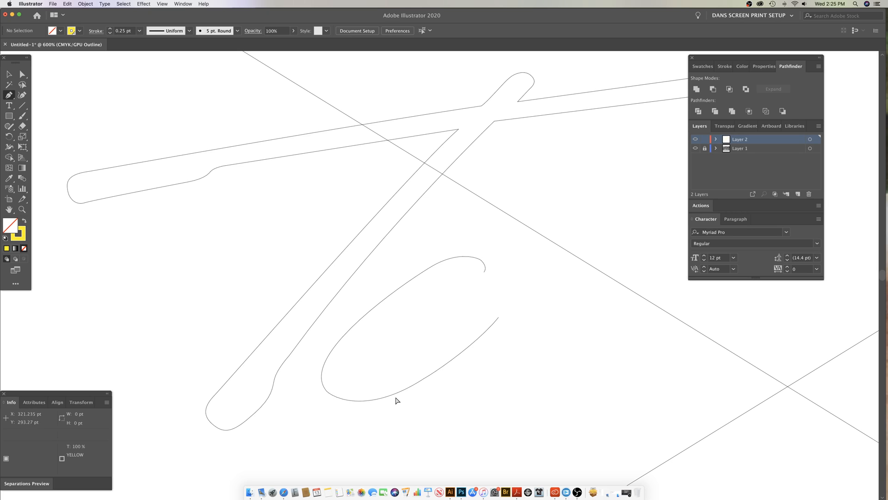
pyautogui.press('super+y')
# Step: Resume the o's path and extend it along the connecting stroke's lower edge to a corner at the w's first stroke
pyautogui.click(500, 319)
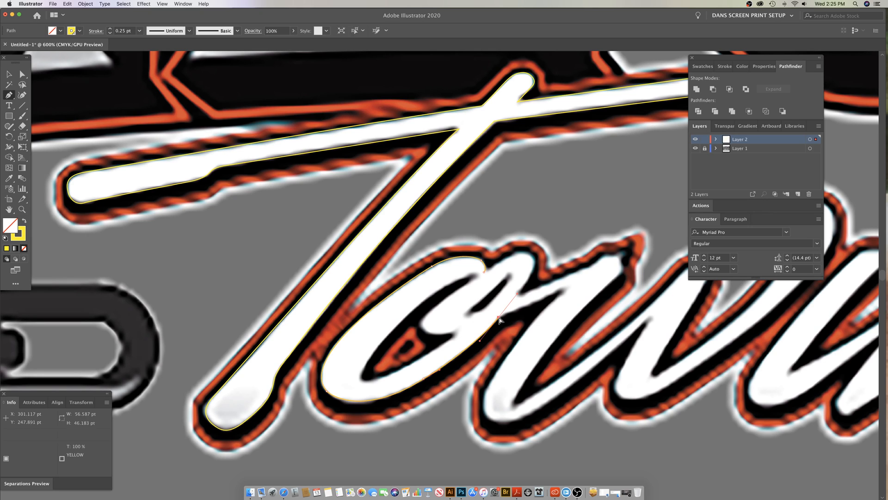
pyautogui.moveTo(535, 316); pyautogui.dragTo(397, 289)
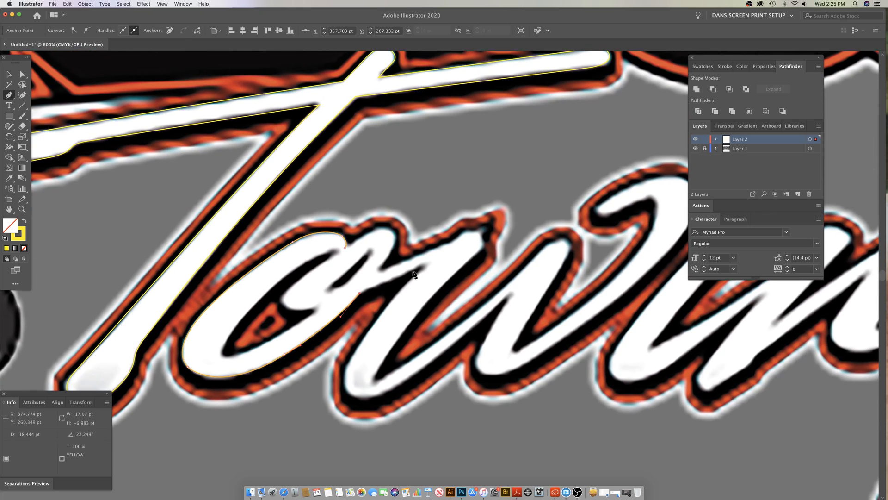
pyautogui.click(433, 261)
pyautogui.press('super+z')
pyautogui.moveTo(421, 264); pyautogui.dragTo(417, 273)
pyautogui.moveTo(350, 362); pyautogui.dragTo(333, 402)
pyautogui.press('cmd+z')
pyautogui.press('cmd+z')
pyautogui.moveTo(432, 263); pyautogui.dragTo(443, 258)
pyautogui.click(432, 262)
# Step: Trace down the outer left edge of the w's first stroke and curve into its rounded bottom
pyautogui.moveTo(351, 360); pyautogui.dragTo(324, 407)
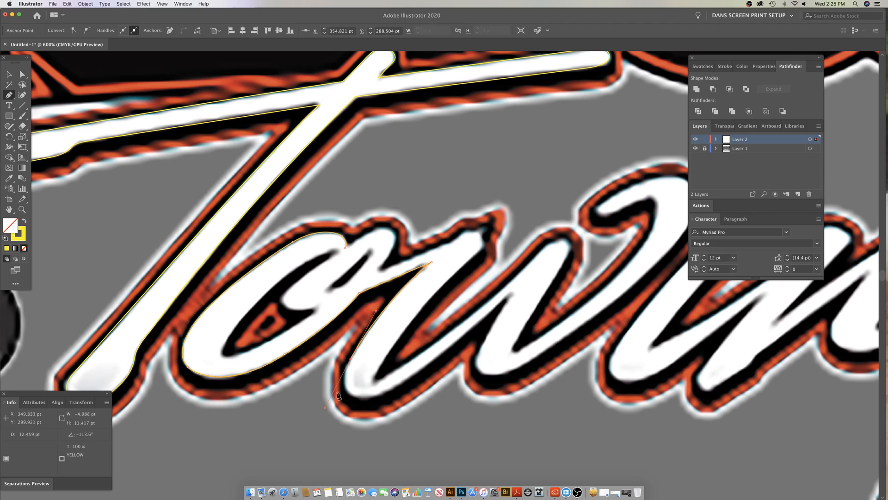
pyautogui.click(351, 360)
pyautogui.moveTo(348, 393); pyautogui.dragTo(358, 402)
pyautogui.moveTo(517, 287); pyautogui.dragTo(578, 227)
pyautogui.press('super+z')
pyautogui.moveTo(501, 302); pyautogui.dragTo(504, 307)
pyautogui.press('super+z')
pyautogui.moveTo(517, 287); pyautogui.dragTo(613, 200)
pyautogui.moveTo(423, 378); pyautogui.dragTo(396, 406)
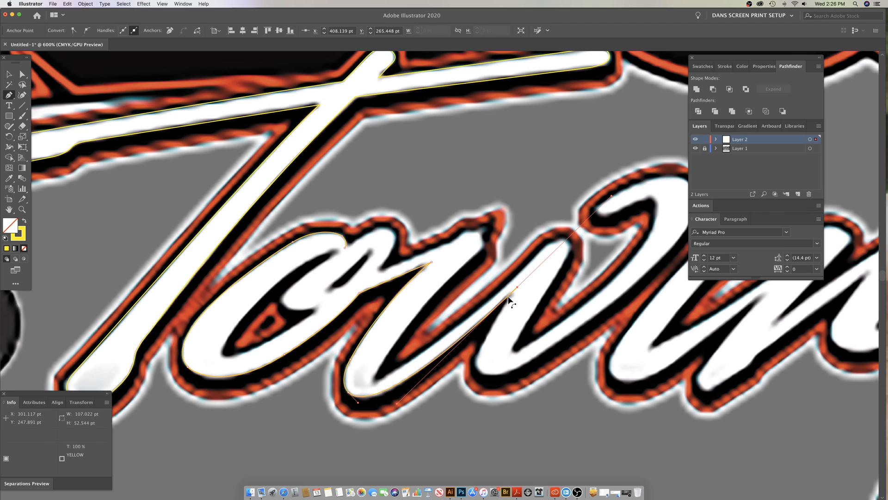
pyautogui.moveTo(519, 287); pyautogui.dragTo(518, 287)
pyautogui.moveTo(493, 330); pyautogui.dragTo(485, 339)
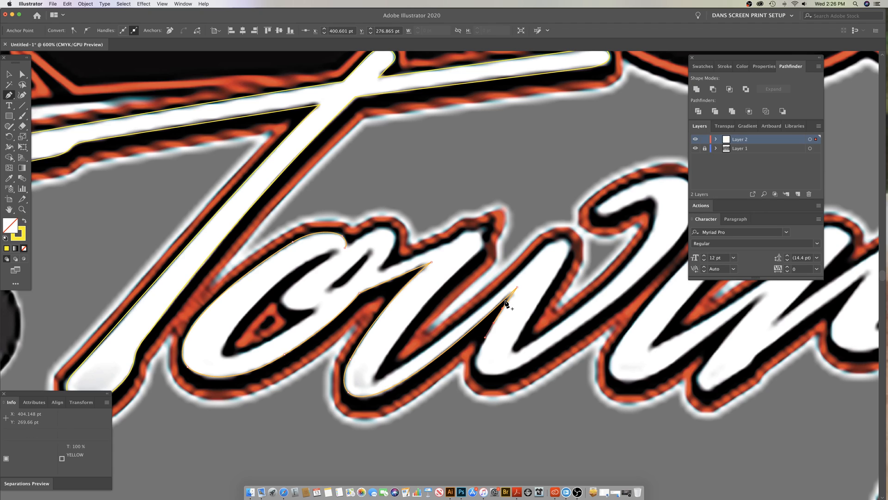
pyautogui.hotkey('ctrl', 'z')
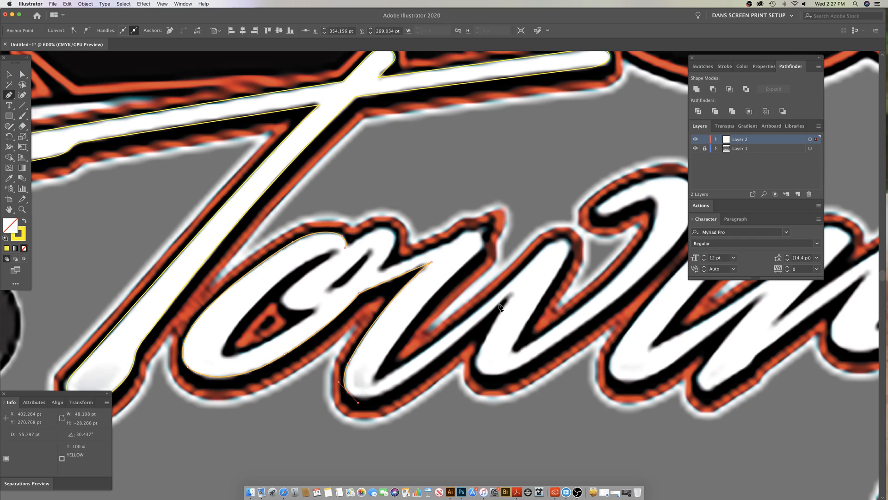
pyautogui.moveTo(504, 303); pyautogui.dragTo(501, 311)
pyautogui.hotkey('ctrl', 'z')
# Step: Trace the w's first rounded bottom up to the notch at its second stroke, adjusting the curve handles to fit
pyautogui.moveTo(519, 285); pyautogui.dragTo(546, 258)
pyautogui.moveTo(460, 345); pyautogui.dragTo(409, 394)
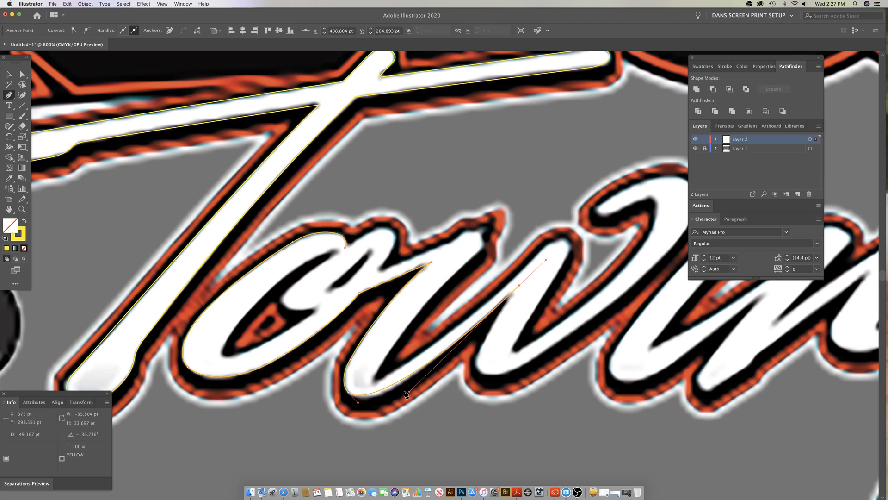
pyautogui.moveTo(357, 405); pyautogui.dragTo(366, 409)
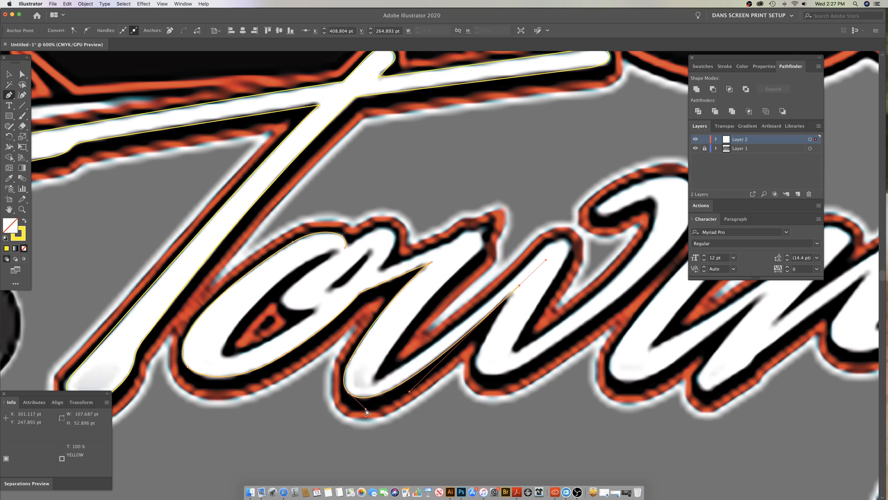
# Step: Deselect the open path and check the w's first bottom curve in Outline view before returning to the normal preview
pyautogui.press('super+shift+a')
pyautogui.press('super+y')
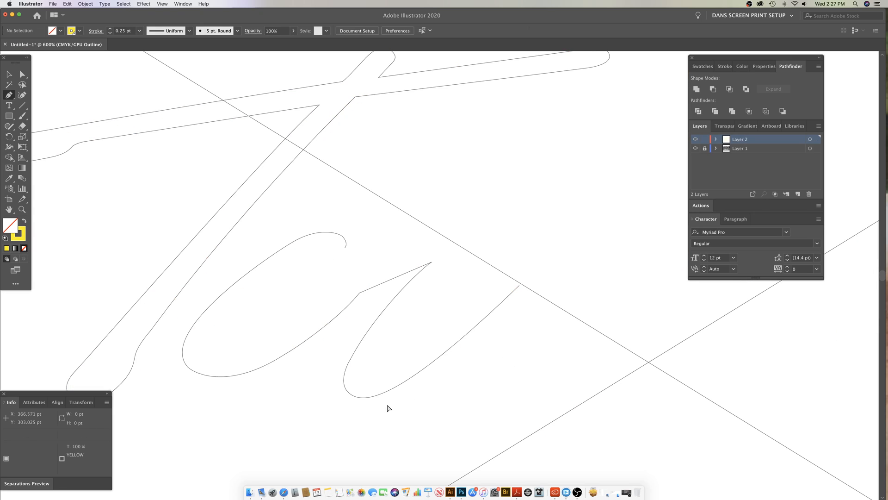
pyautogui.press('super+y')
# Step: Resume the path from a corner at the notch and trace down the w's second stroke into its rounded bottom
pyautogui.click(519, 285)
pyautogui.moveTo(519, 286); pyautogui.dragTo(514, 291)
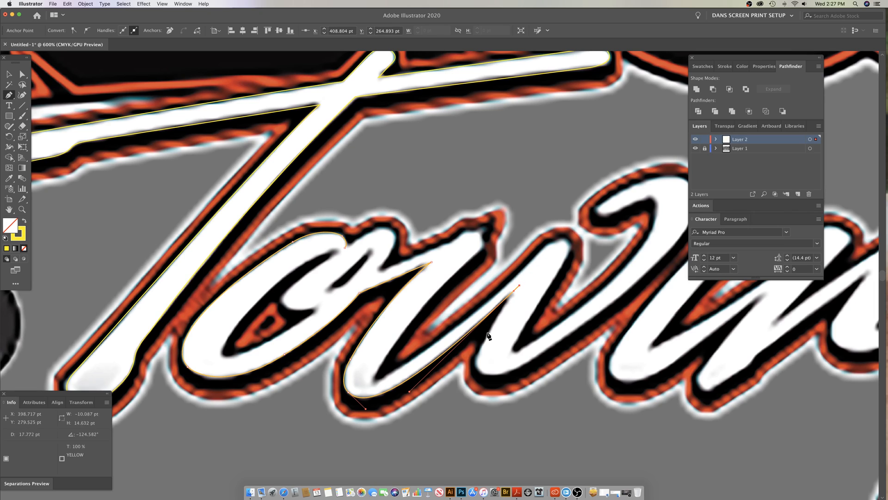
pyautogui.moveTo(479, 352); pyautogui.dragTo(489, 377)
# Step: Trace the outer edge of the w's last stroke from the second bottom up to the upper hook
pyautogui.hscroll(5, 336, 363)
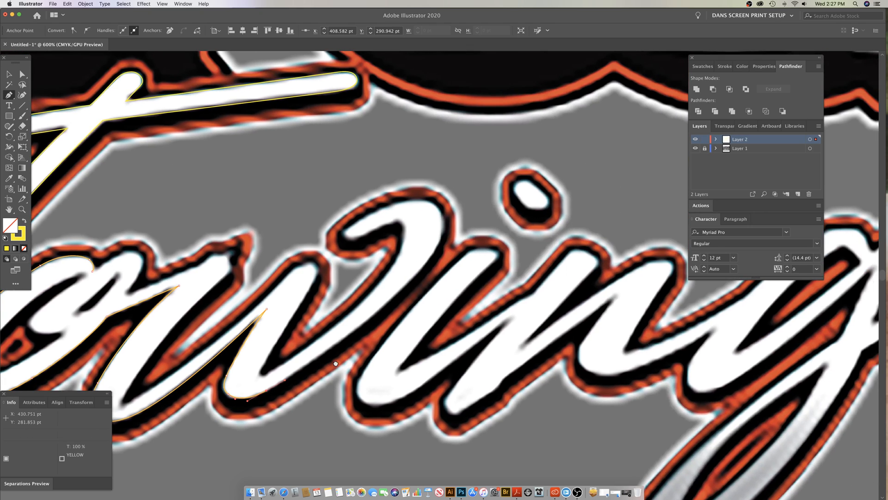
pyautogui.moveTo(365, 323); pyautogui.dragTo(407, 288)
pyautogui.moveTo(443, 215); pyautogui.dragTo(431, 183)
pyautogui.click(442, 214)
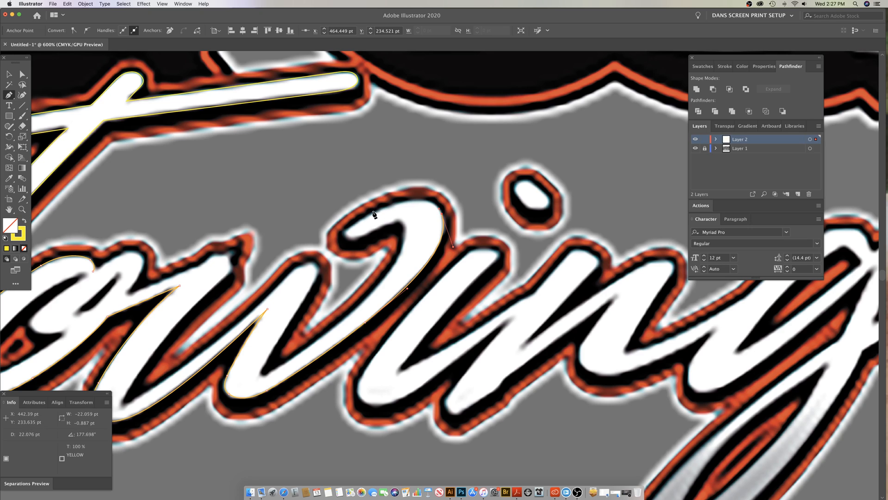
pyautogui.moveTo(370, 214); pyautogui.dragTo(307, 248)
pyautogui.press('super+z')
pyautogui.moveTo(369, 214); pyautogui.dragTo(309, 248)
pyautogui.press('super+z')
# Step: Trace over the top of the w's hook, around its tip, and down the last stroke's inner edge
pyautogui.moveTo(442, 214); pyautogui.dragTo(397, 202)
pyautogui.moveTo(347, 230); pyautogui.dragTo(397, 265)
pyautogui.moveTo(340, 321); pyautogui.dragTo(378, 361)
pyautogui.hscroll(-3, 389, 367)
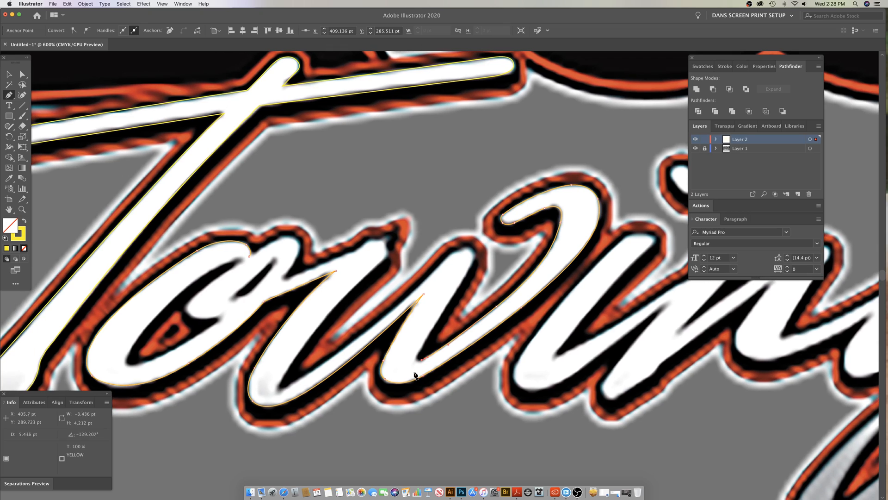
pyautogui.press('super+z')
pyautogui.click(412, 366)
pyautogui.click(413, 366)
pyautogui.moveTo(443, 311); pyautogui.dragTo(459, 286)
pyautogui.hotkey('ctrl', 'z')
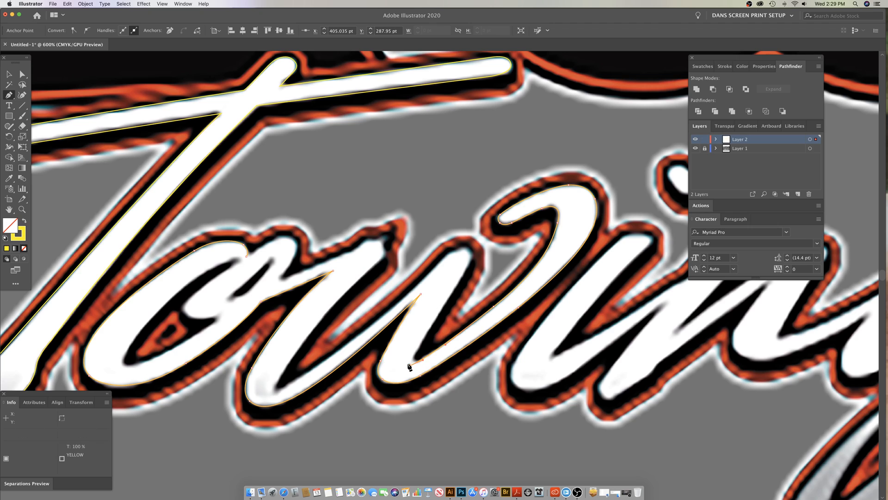
pyautogui.press('super+z')
pyautogui.press('super+z')
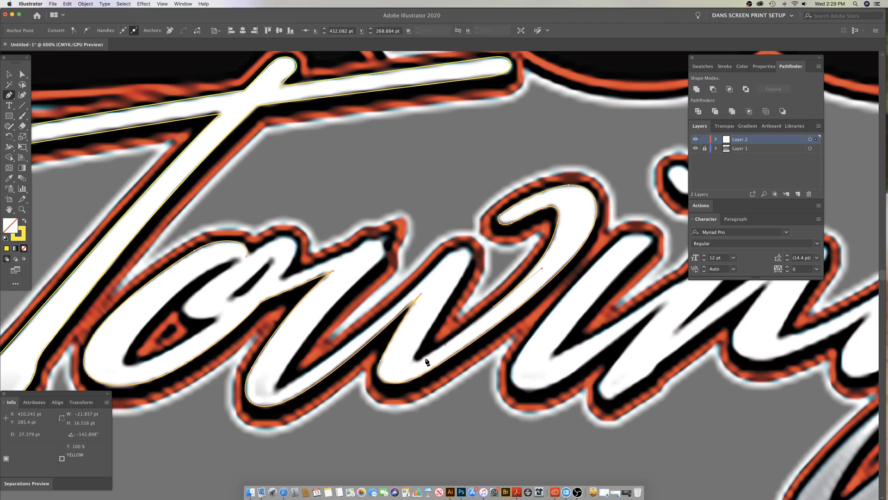
# Step: Trace the tight inner corner where the w's last stroke meets its second stroke at the bottom
pyautogui.click(422, 362)
pyautogui.click(416, 354)
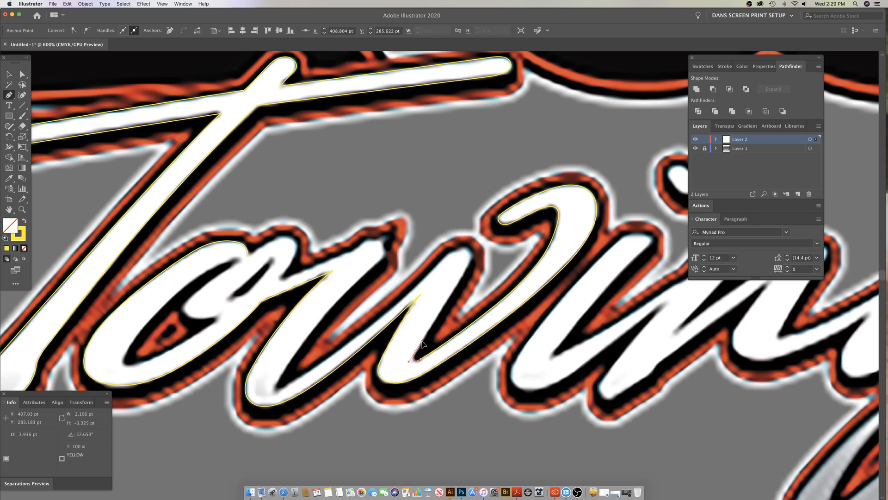
pyautogui.press('super+a')
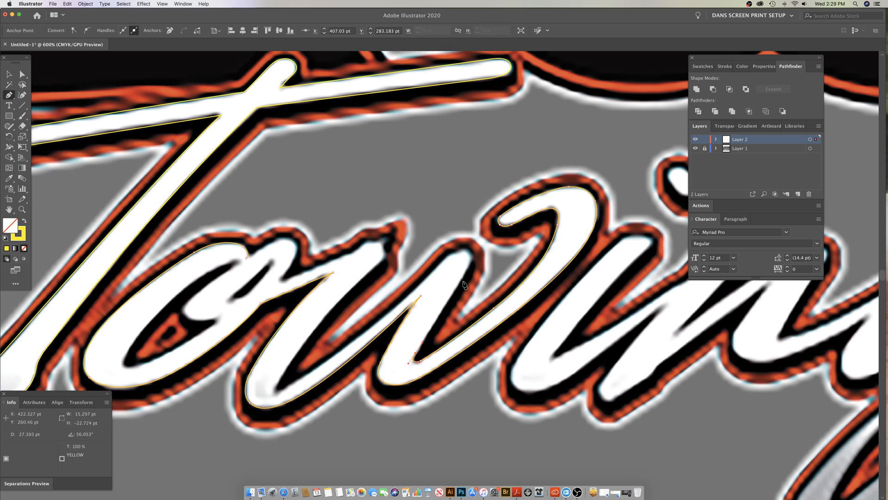
pyautogui.press('shift+super+a')
# Step: Trace up the right edge of the w's second stroke and around its rounded top onto the left edge
pyautogui.keyDown('super'); pyautogui.click(470, 267); pyautogui.keyUp('super')
pyautogui.keyDown('super'); pyautogui.click(470, 254); pyautogui.keyUp('super')
pyautogui.keyDown('super'); pyautogui.click(464, 248); pyautogui.keyUp('super')
pyautogui.keyDown('super'); pyautogui.click(446, 261); pyautogui.keyUp('super')
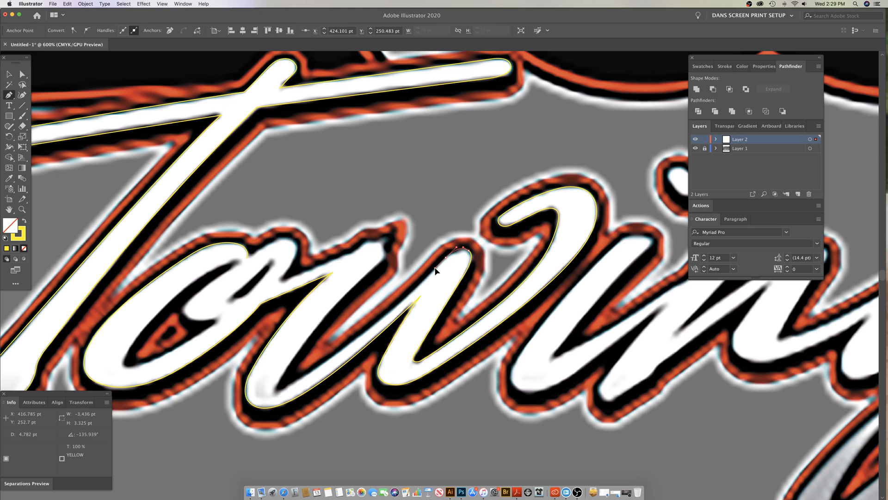
pyautogui.moveTo(436, 268); pyautogui.dragTo(436, 268)
# Step: Trace from the left edge of the w's second stroke down to the inner bottom of its first stroke
pyautogui.moveTo(401, 301); pyautogui.dragTo(544, 309)
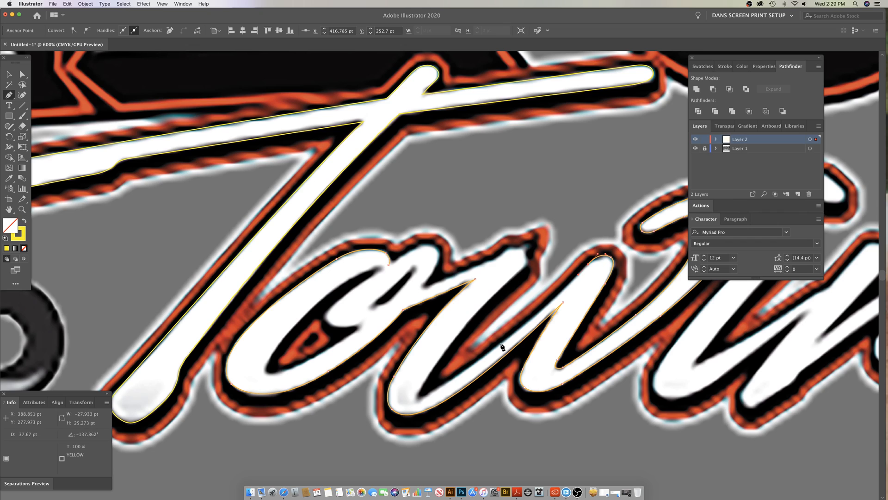
pyautogui.click(501, 346)
pyautogui.click(541, 313)
pyautogui.moveTo(473, 364); pyautogui.dragTo(413, 408)
pyautogui.moveTo(548, 309); pyautogui.dragTo(504, 342)
pyautogui.moveTo(451, 380); pyautogui.dragTo(436, 394)
# Step: Turn the inner corner at the bottom of the w's first stroke and trace up that stroke's right edge
pyautogui.moveTo(417, 397); pyautogui.dragTo(415, 393)
pyautogui.keyDown('super'); pyautogui.click(435, 368); pyautogui.keyUp('super')
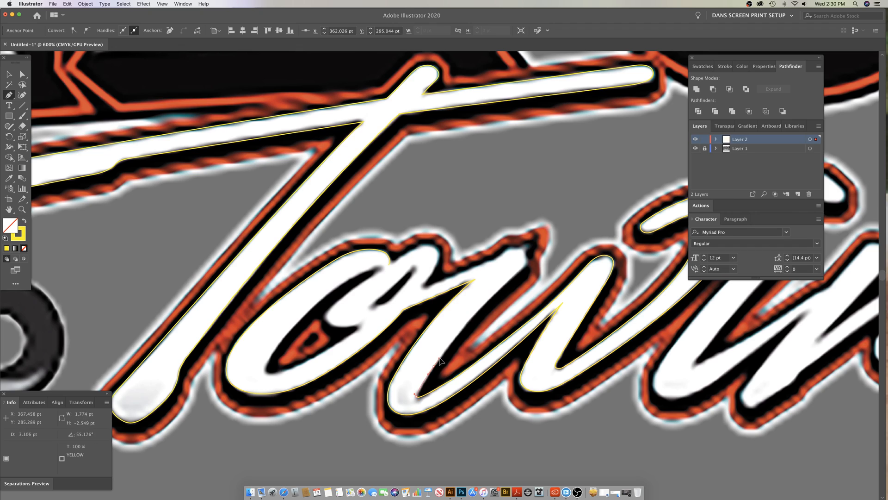
pyautogui.moveTo(443, 354); pyautogui.dragTo(444, 354)
pyautogui.moveTo(509, 281)
pyautogui.mouseDown()
pyautogui.moveTo(547, 250)
pyautogui.moveTo(513, 278)
pyautogui.mouseUp()
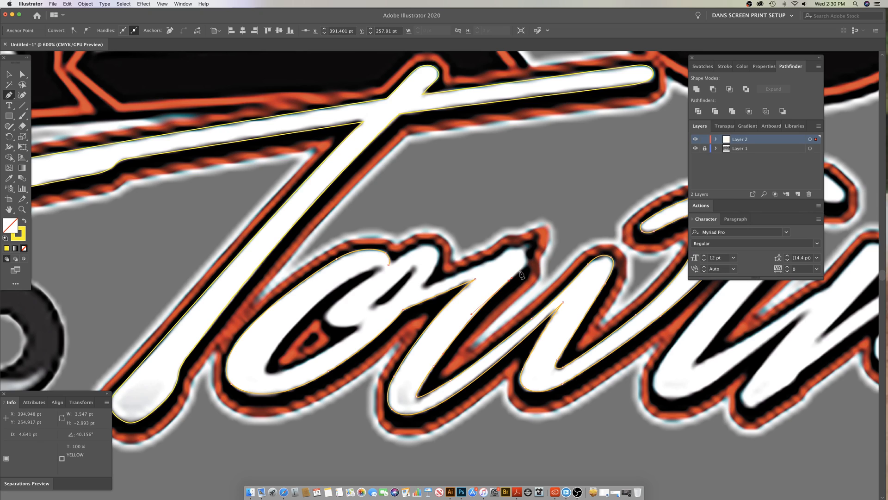
# Step: Trace around the rounded top of the w's first stroke to the upper edge of the stroke joining the o
pyautogui.keyDown('super'); pyautogui.click(525, 271); pyautogui.keyUp('super')
pyautogui.keyDown('super'); pyautogui.click(526, 270); pyautogui.keyUp('super')
pyautogui.keyDown('super'); pyautogui.click(523, 254); pyautogui.keyUp('super')
pyautogui.moveTo(519, 251); pyautogui.dragTo(496, 263)
pyautogui.keyDown('super'); pyautogui.click(491, 263); pyautogui.keyUp('super')
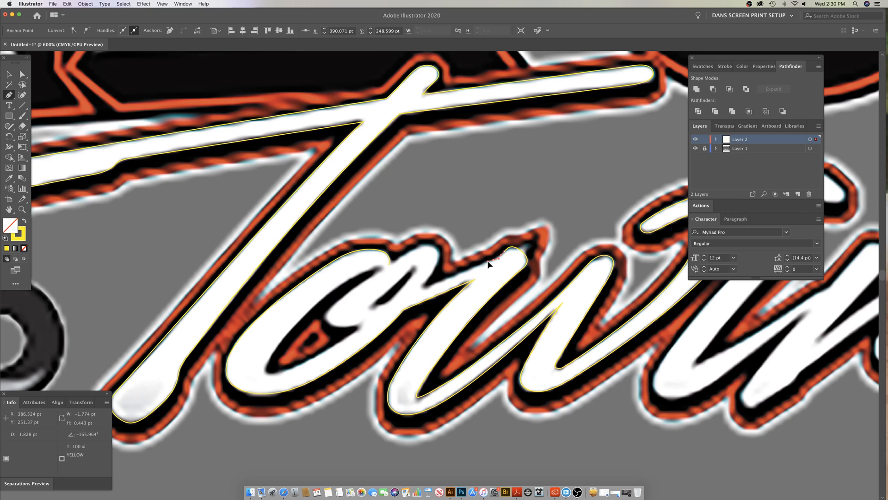
pyautogui.keyDown('super'); pyautogui.click(487, 263); pyautogui.keyUp('super')
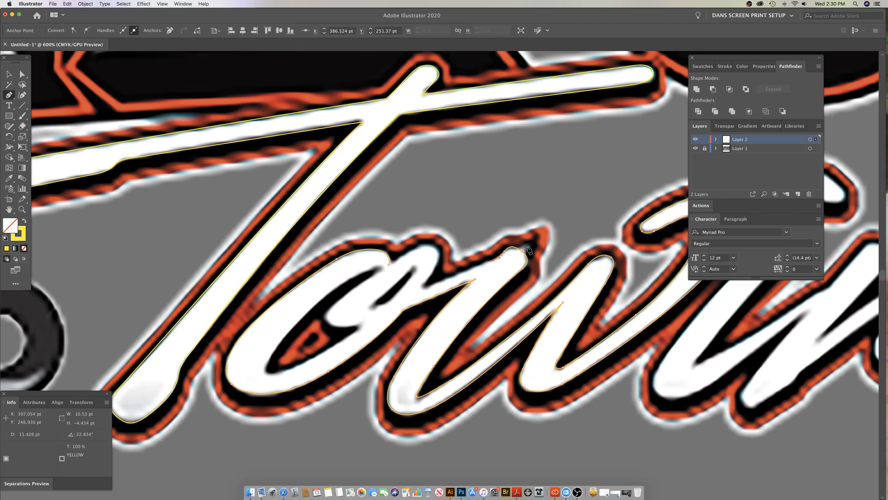
# Step: Refine the anchor position and curve at the rounded top of the w's first stroke to follow the lettering
pyautogui.press('space')
pyautogui.moveTo(557, 290); pyautogui.dragTo(453, 279)
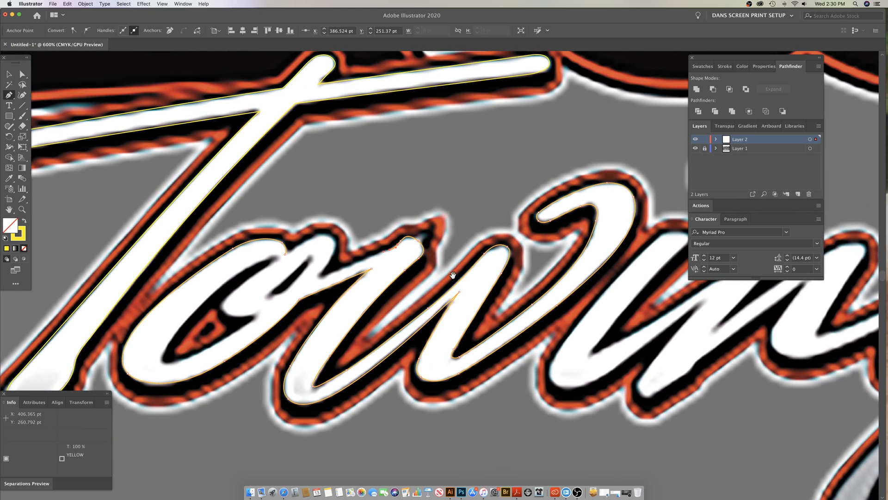
pyautogui.press('super+shift+a')
pyautogui.keyDown('super'); pyautogui.click(413, 240); pyautogui.keyUp('super')
pyautogui.keyDown('alt'); pyautogui.keyDown('super'); pyautogui.click(459, 250); pyautogui.keyUp('super'); pyautogui.keyUp('alt')
pyautogui.keyDown('alt'); pyautogui.keyDown('super'); pyautogui.click(460, 250); pyautogui.keyUp('super'); pyautogui.keyUp('alt')
pyautogui.moveTo(592, 331); pyautogui.dragTo(442, 312)
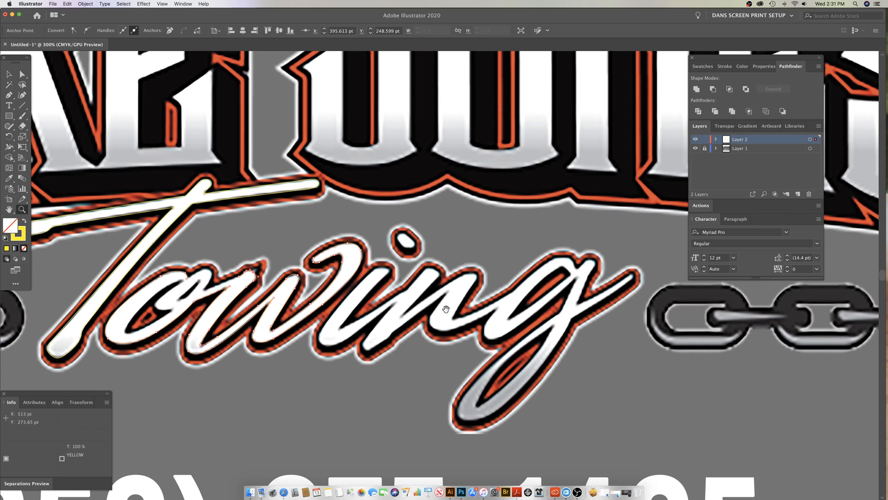
pyautogui.moveTo(295, 278); pyautogui.dragTo(513, 278)
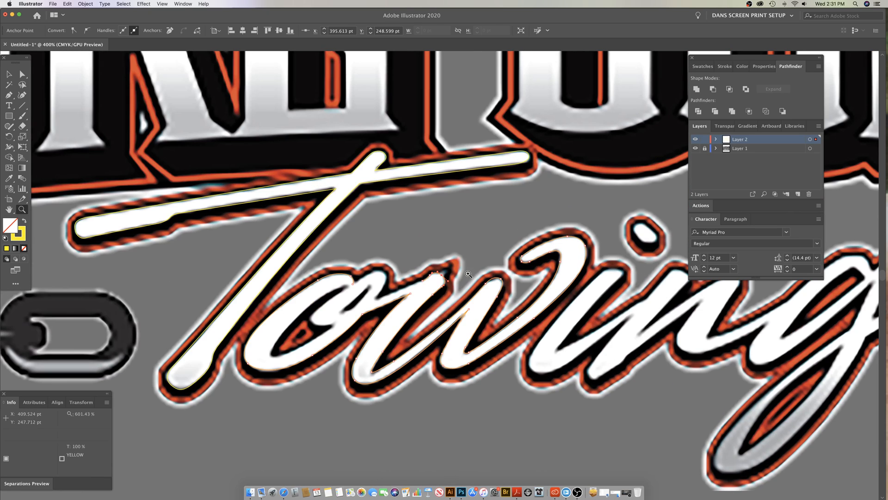
pyautogui.click(468, 274)
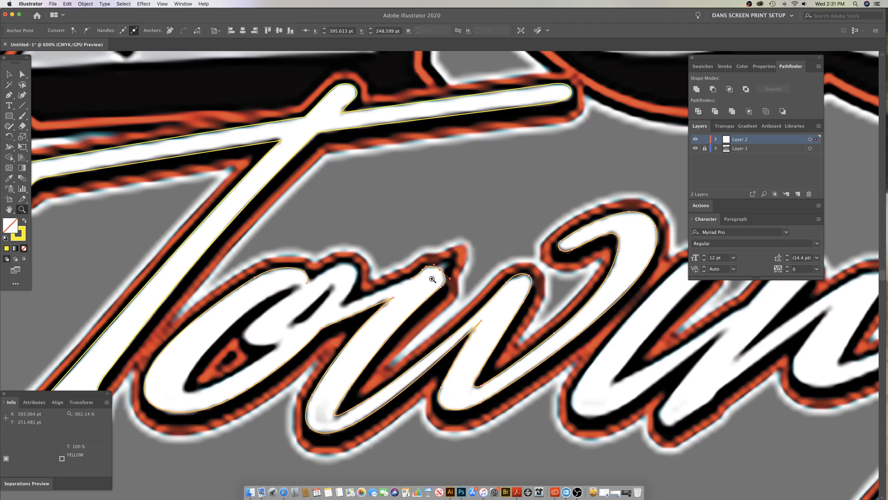
pyautogui.press('p')
pyautogui.moveTo(435, 267); pyautogui.dragTo(441, 269)
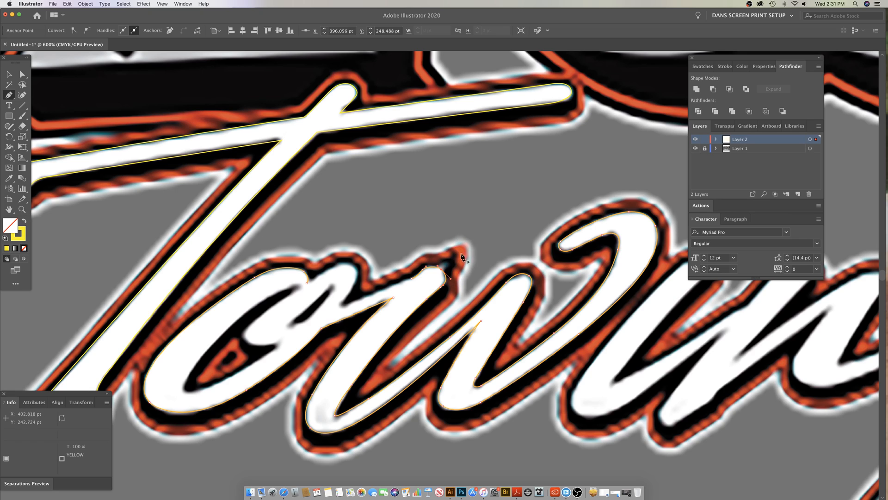
# Step: Undo the last w anchors, retrace the stroke joining the w to the o, and curve up over the o's loop
pyautogui.press('super+z')
pyautogui.press('super+z')
pyautogui.press('super+z')
pyautogui.moveTo(423, 269); pyautogui.dragTo(335, 309)
pyautogui.click(354, 281)
pyautogui.hscroll(-4, 393, 281)
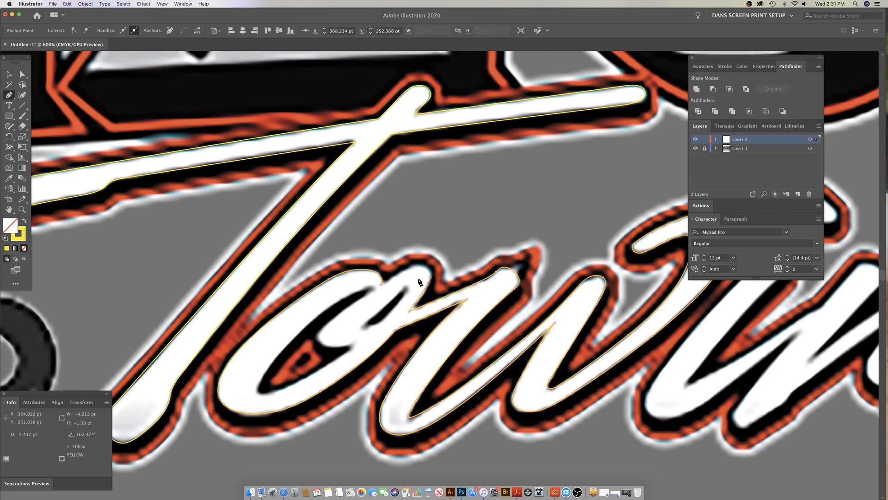
pyautogui.moveTo(426, 267); pyautogui.dragTo(421, 263)
pyautogui.click(380, 283)
pyautogui.moveTo(362, 296); pyautogui.dragTo(350, 310)
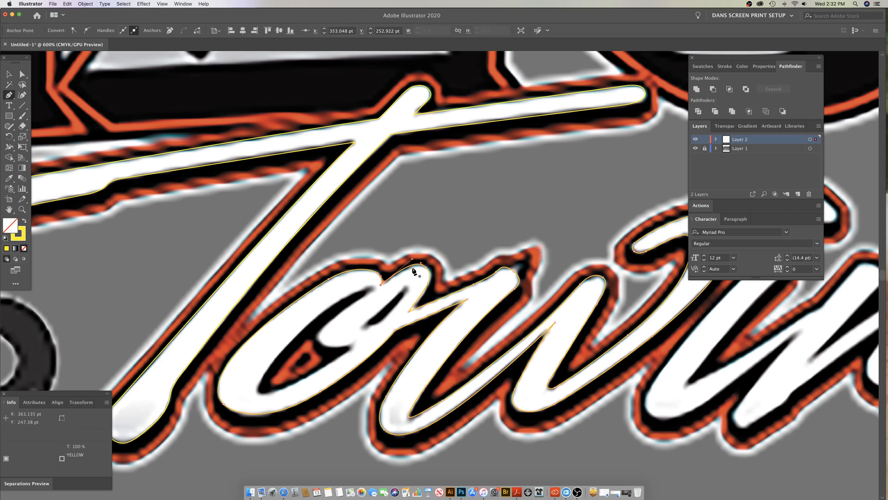
pyautogui.hscroll(-5, 413, 271)
pyautogui.press('super+z')
pyautogui.press('z')
pyautogui.click(483, 263)
pyautogui.press('p')
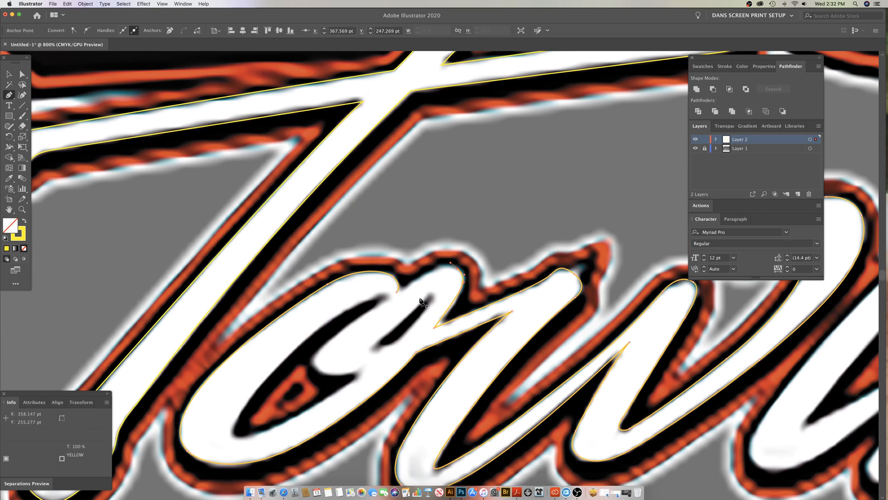
pyautogui.click(457, 271)
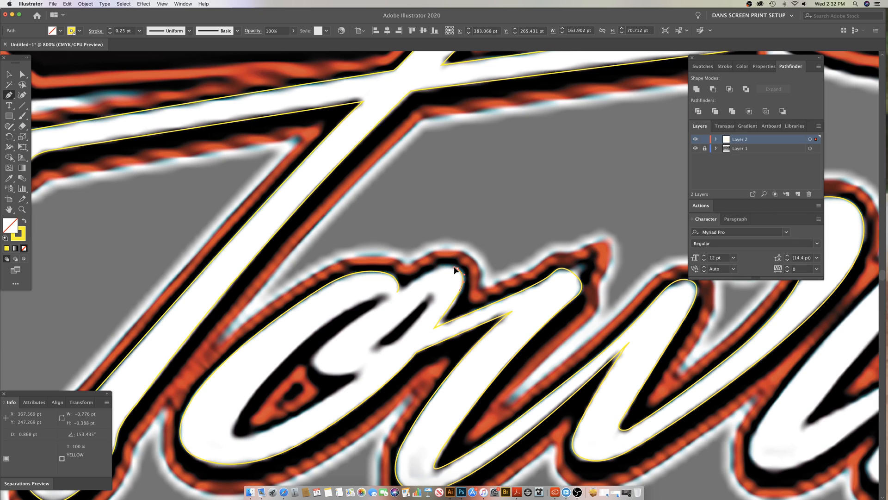
pyautogui.click(454, 267)
pyautogui.click(436, 266)
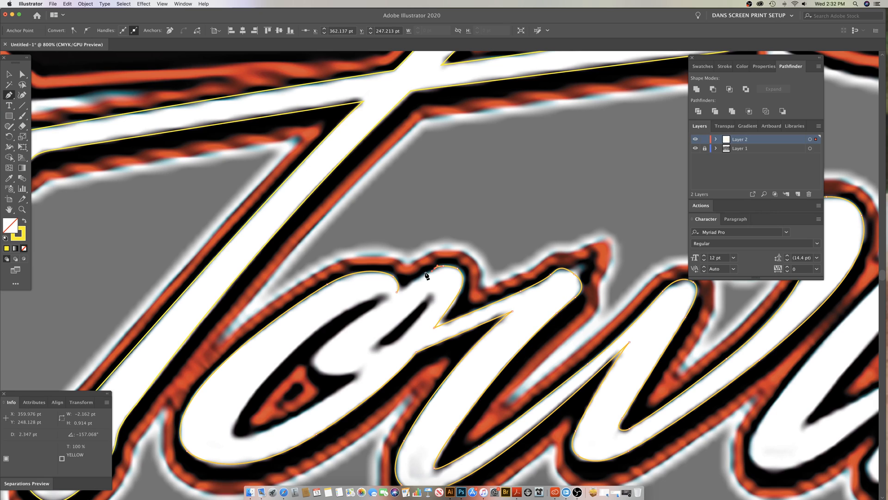
pyautogui.click(417, 278)
pyautogui.click(409, 282)
pyautogui.click(398, 293)
pyautogui.press('super+z')
pyautogui.press('super+z')
pyautogui.press('super+z')
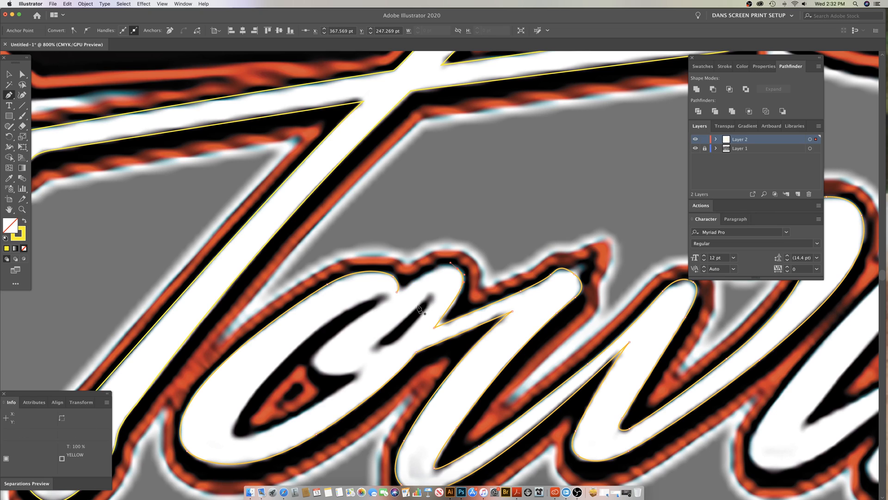
pyautogui.moveTo(420, 277); pyautogui.dragTo(408, 285)
pyautogui.press('super+z')
# Step: Curve the path down the upper left side of the o's loop, close the outline at the notch, and deselect it
pyautogui.moveTo(458, 271); pyautogui.dragTo(413, 282)
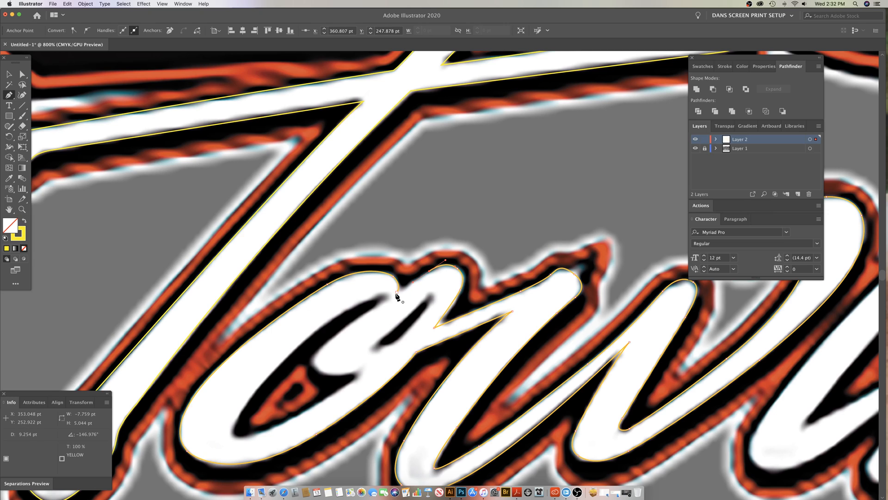
pyautogui.click(397, 293)
pyautogui.press('super+shift+a')
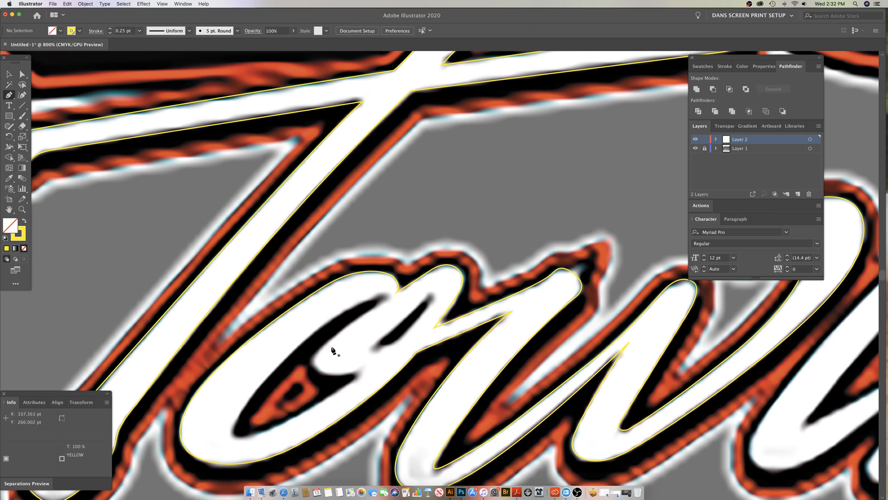
# Step: Adjust the anchor at the notch between the o's bowl and loop to match the lettering, and deselect the path
pyautogui.moveTo(386, 317); pyautogui.dragTo(457, 233)
pyautogui.keyDown('super'); pyautogui.click(466, 233); pyautogui.keyUp('super')
pyautogui.keyDown('super'); pyautogui.click(458, 246); pyautogui.keyUp('super')
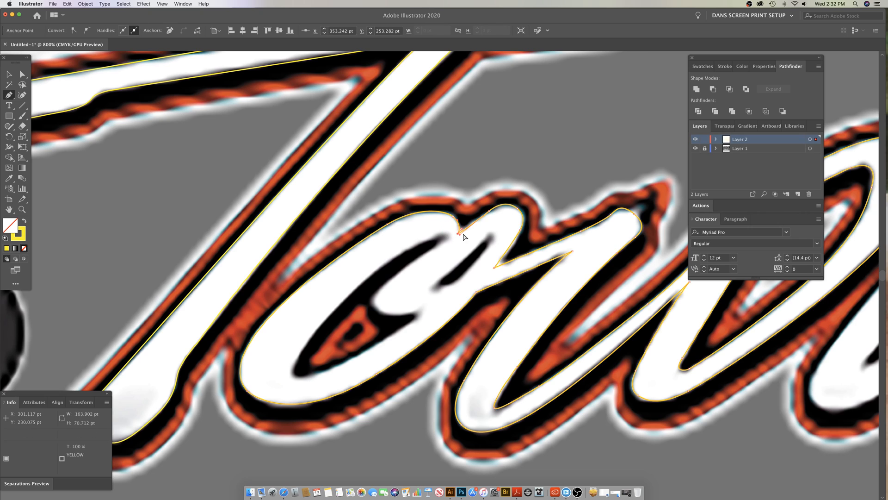
pyautogui.keyDown('super'); pyautogui.click(467, 219); pyautogui.keyUp('super')
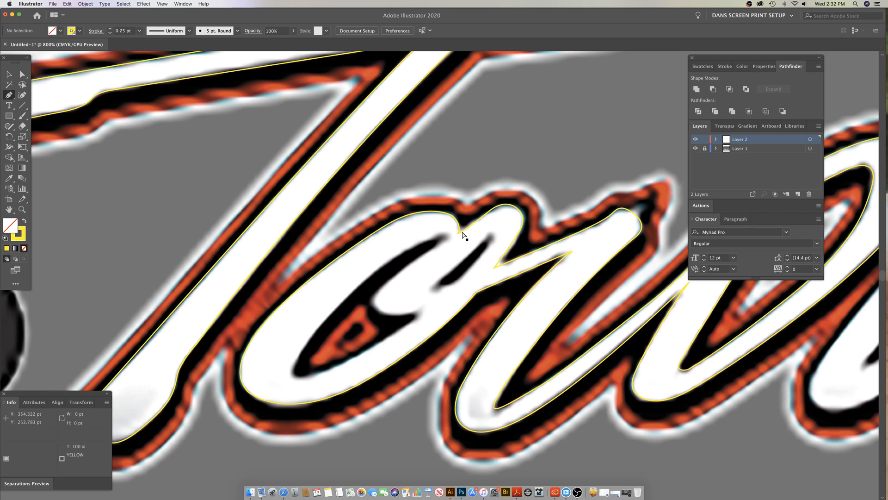
pyautogui.keyDown('super'); pyautogui.click(462, 232); pyautogui.keyUp('super')
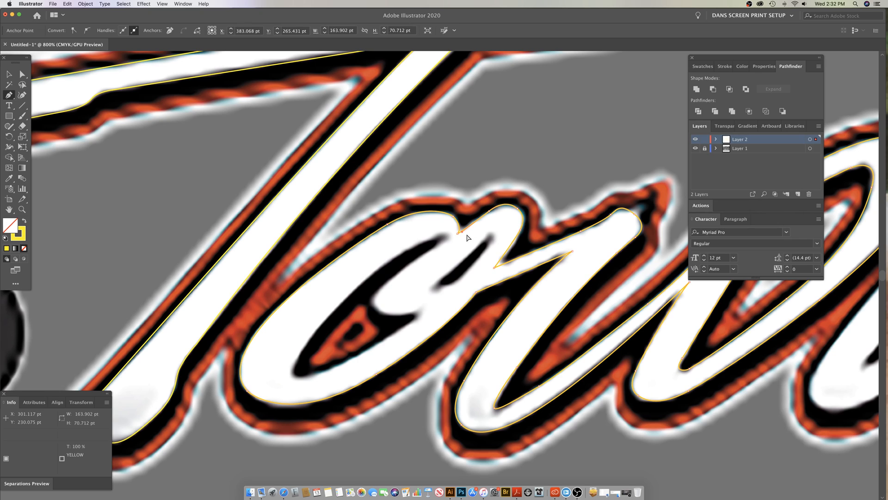
pyautogui.keyDown('super'); pyautogui.click(454, 247); pyautogui.keyUp('super')
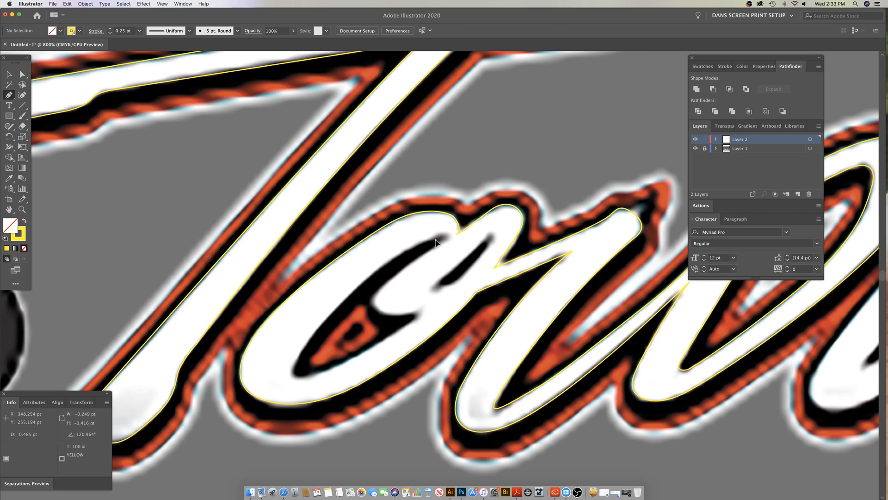
# Step: Trace the o's large inner counter from its upper tip down the left edge and around its rounded bottom end
pyautogui.click(435, 241)
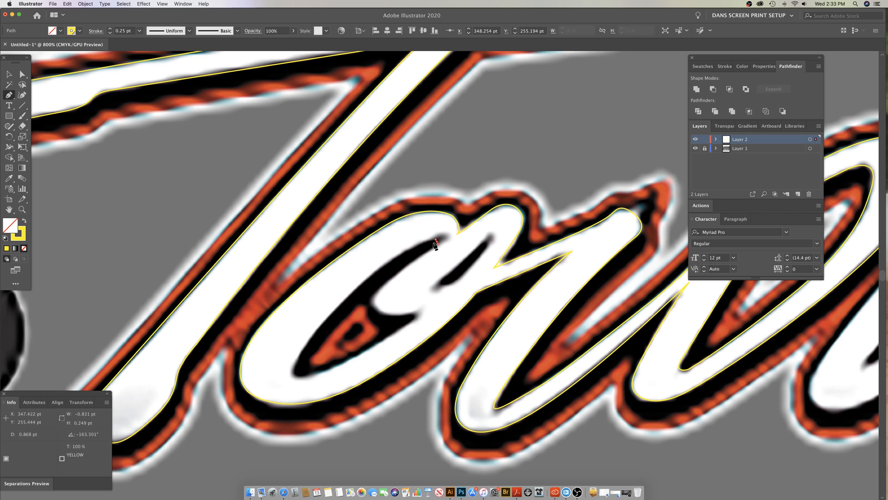
pyautogui.press('super+z')
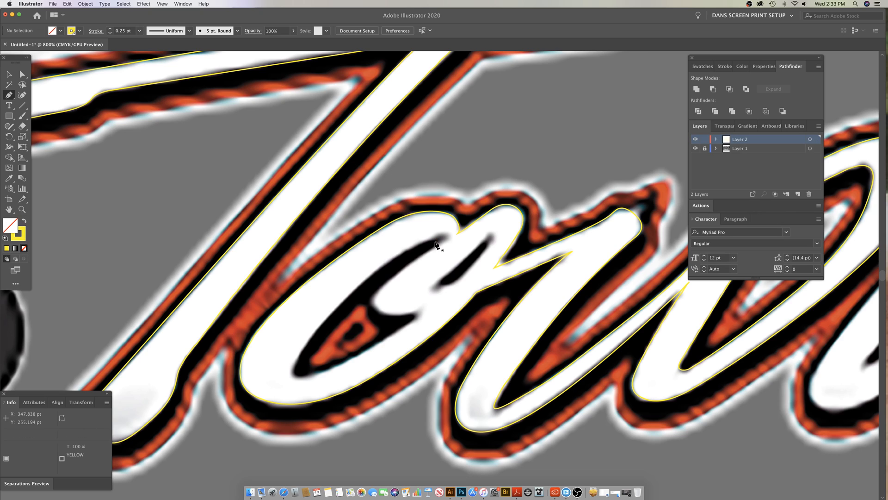
pyautogui.click(435, 241)
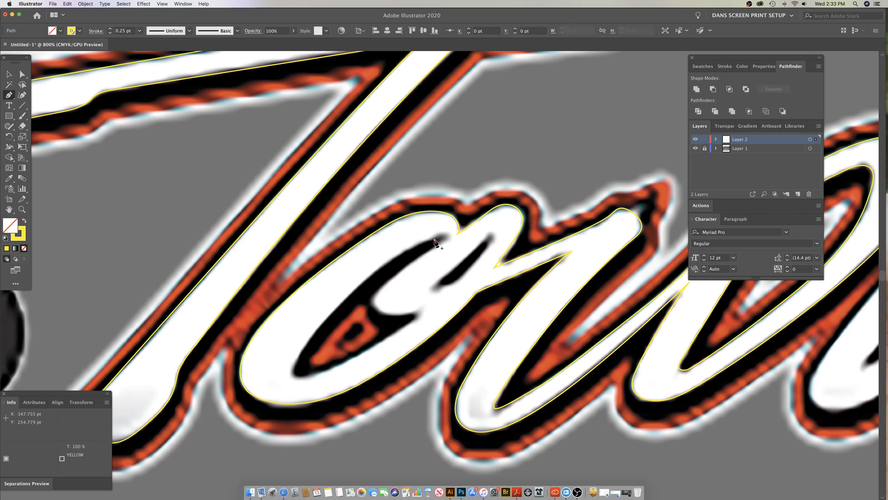
pyautogui.moveTo(406, 252); pyautogui.dragTo(381, 266)
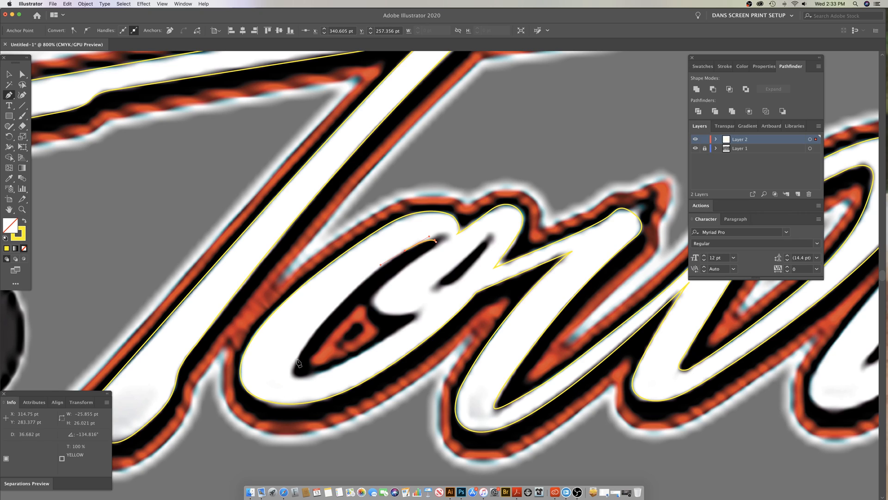
pyautogui.moveTo(297, 359); pyautogui.dragTo(274, 403)
pyautogui.moveTo(297, 359); pyautogui.dragTo(326, 374)
pyautogui.click(306, 376)
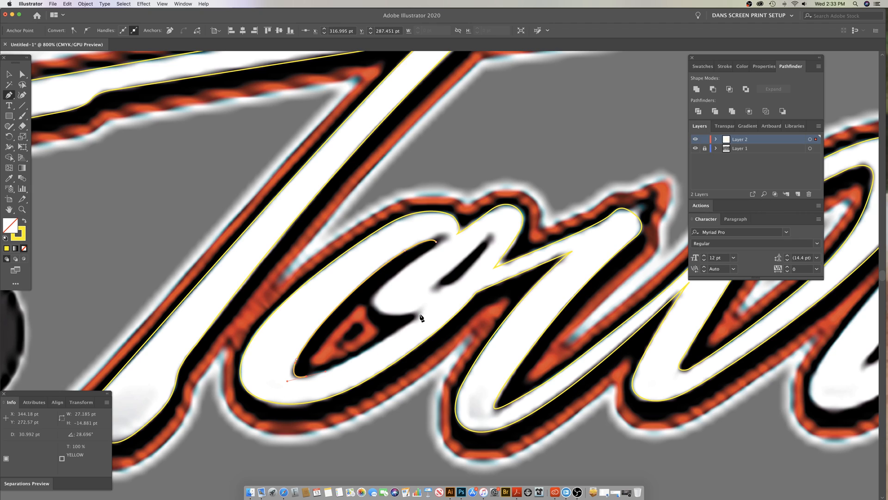
# Step: Trace the counter's lower edge to its right corner, then around the loop's rounded end back to the upper tip
pyautogui.moveTo(426, 310); pyautogui.dragTo(455, 285)
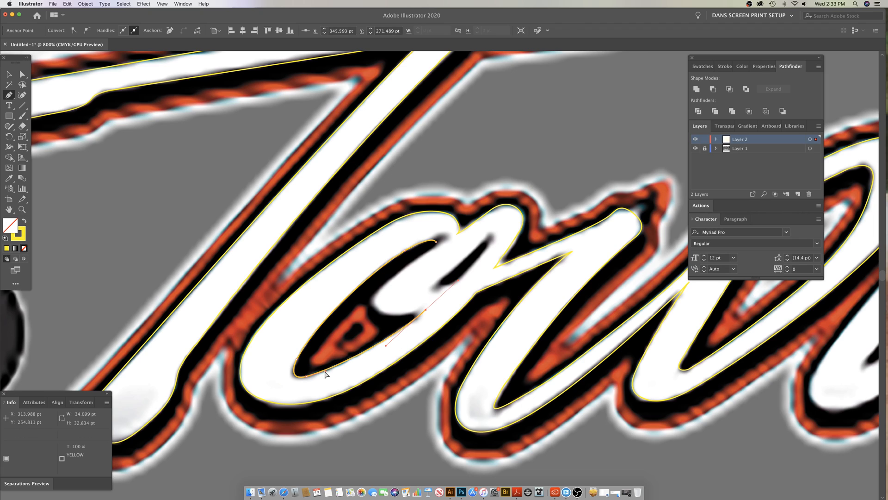
pyautogui.moveTo(305, 377); pyautogui.dragTo(326, 375)
pyautogui.moveTo(426, 310)
pyautogui.mouseDown()
pyautogui.moveTo(419, 316)
pyautogui.moveTo(374, 304)
pyautogui.moveTo(366, 293)
pyautogui.mouseUp()
pyautogui.moveTo(406, 268); pyautogui.dragTo(408, 267)
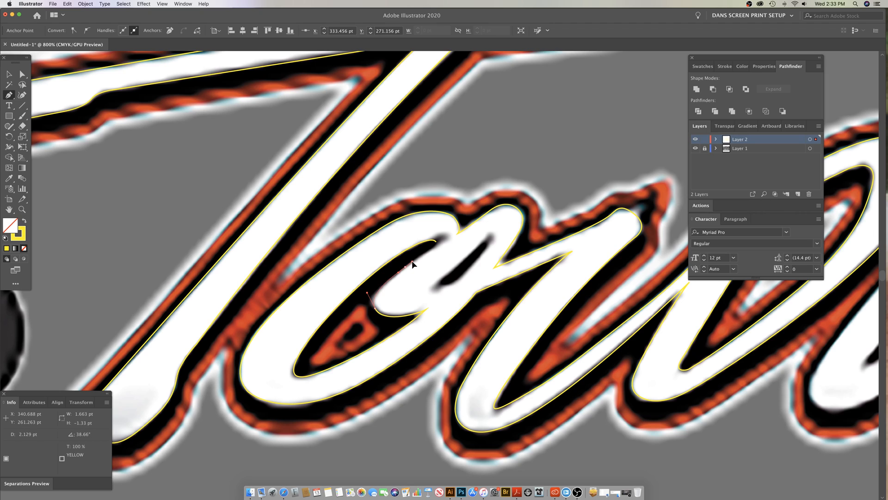
pyautogui.press('super+z')
pyautogui.moveTo(405, 267); pyautogui.dragTo(432, 238)
pyautogui.press('super+z')
pyautogui.click(437, 244)
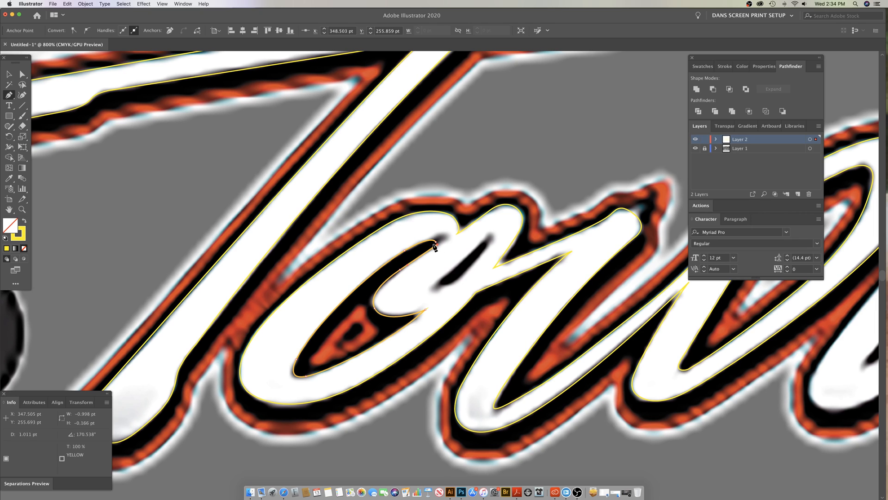
# Step: Close the o's large counter outline with a rounded curve at its upper tip, and deselect it
pyautogui.click(437, 247)
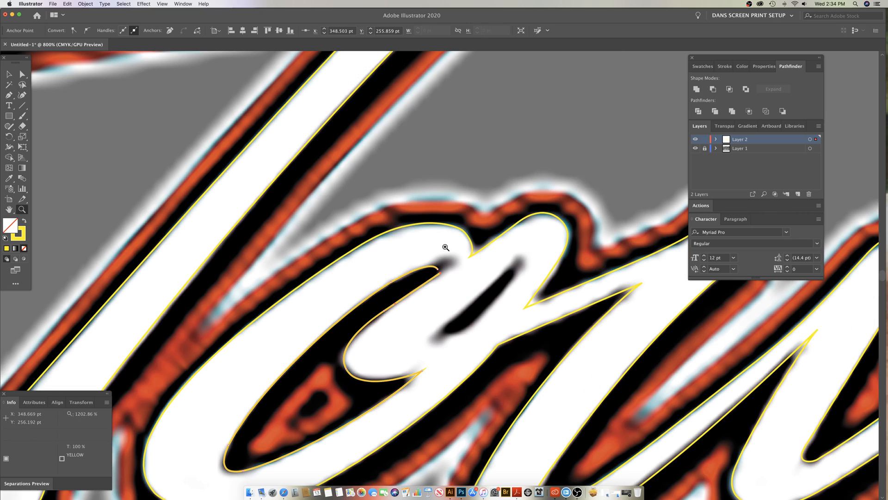
pyautogui.click(409, 296)
pyautogui.click(409, 296)
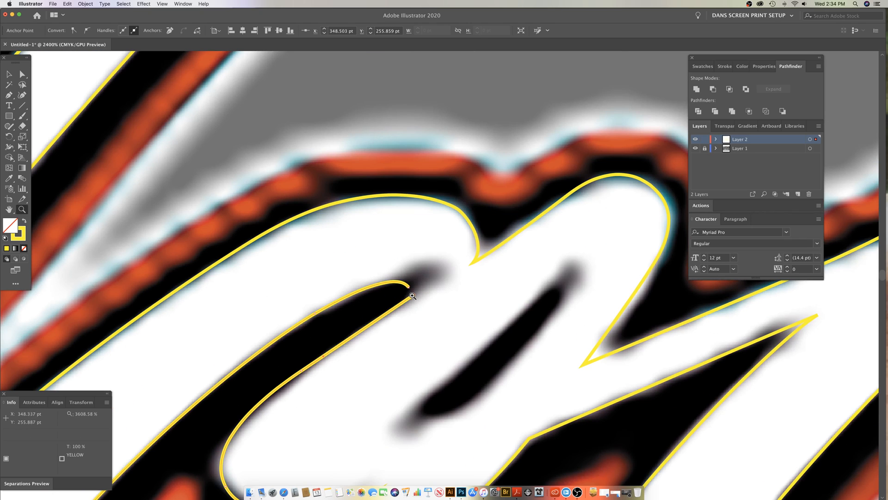
pyautogui.press('p')
pyautogui.moveTo(410, 291); pyautogui.dragTo(414, 294)
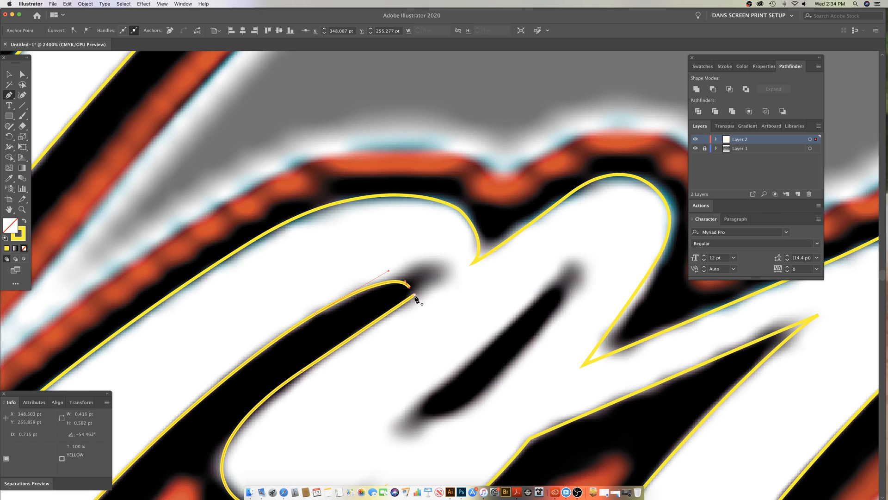
pyautogui.keyDown('super'); pyautogui.click(419, 295); pyautogui.keyUp('super')
pyautogui.keyDown('super'); pyautogui.click(410, 287); pyautogui.keyUp('super')
pyautogui.moveTo(410, 289); pyautogui.dragTo(413, 289)
pyautogui.keyDown('super'); pyautogui.click(411, 287); pyautogui.keyUp('super')
pyautogui.moveTo(408, 281); pyautogui.dragTo(410, 286)
pyautogui.keyDown('super'); pyautogui.click(396, 301); pyautogui.keyUp('super')
# Step: Start a new path at the upper end of the narrow slot inside the o's loop and trace toward its lower end
pyautogui.press('z')
pyautogui.keyDown('alt'); pyautogui.click(442, 340); pyautogui.keyUp('alt')
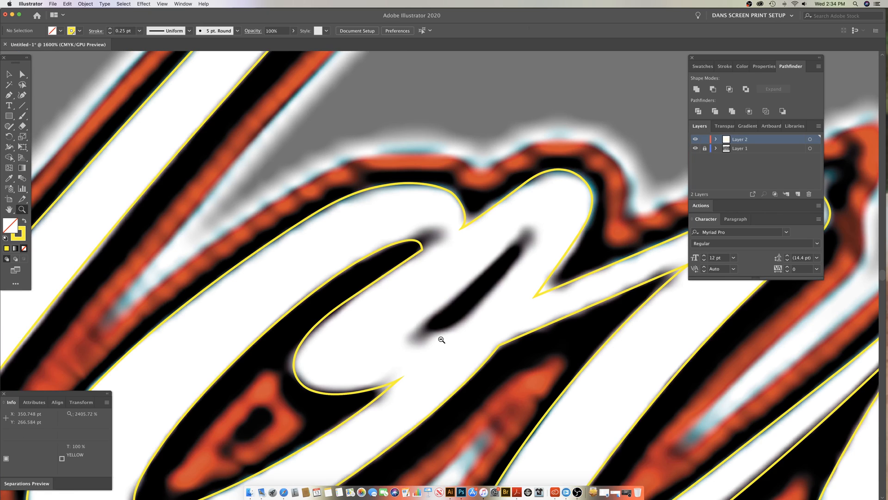
pyautogui.keyDown('alt'); pyautogui.click(441, 339); pyautogui.keyUp('alt')
pyautogui.keyDown('alt'); pyautogui.click(439, 337); pyautogui.keyUp('alt')
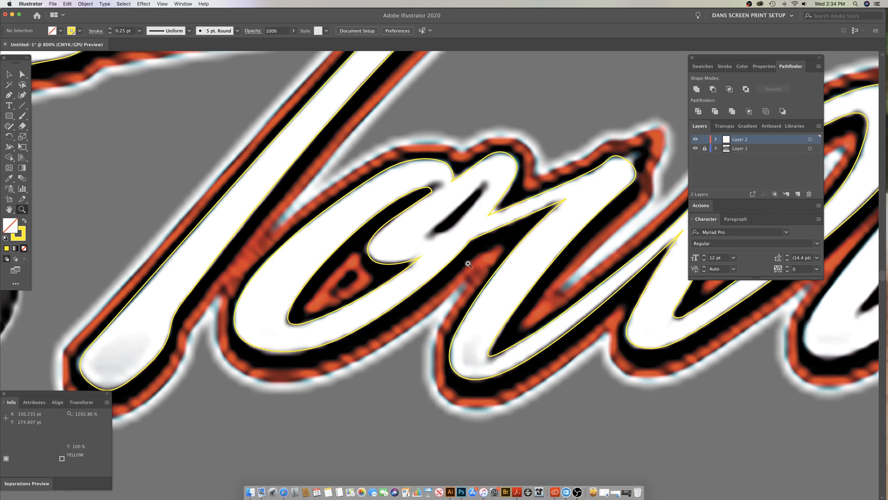
pyautogui.scroll(5, 465, 272)
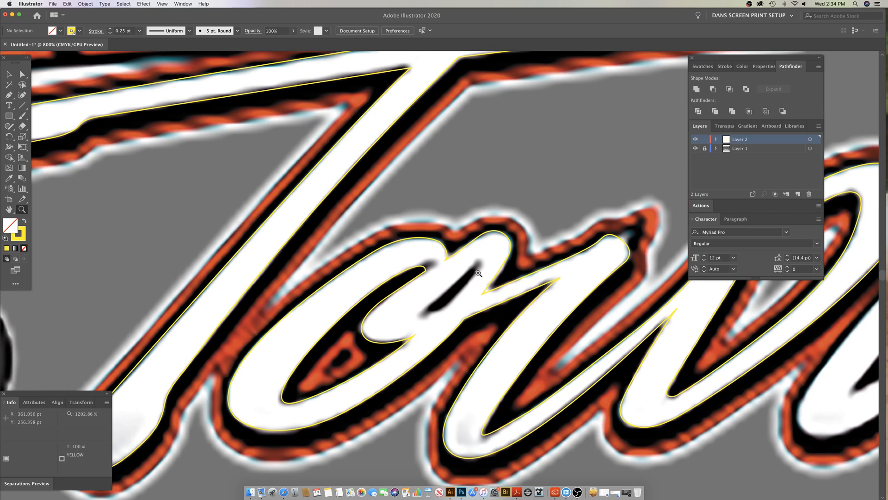
pyautogui.press('p')
pyautogui.click(475, 267)
pyautogui.moveTo(462, 278); pyautogui.dragTo(444, 308)
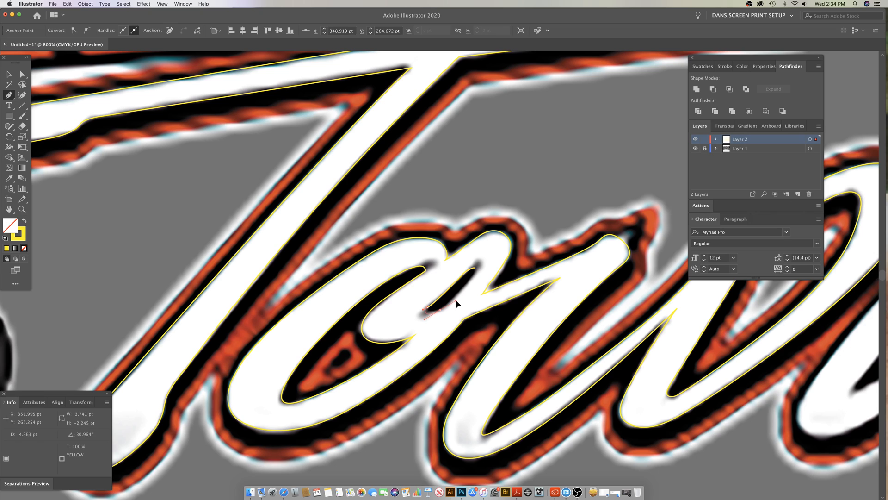
# Step: Trace the narrow slot's remaining edge back to its upper end, close the path with a rounded tip, and deselect it
pyautogui.moveTo(474, 268); pyautogui.dragTo(472, 264)
pyautogui.press('super+z')
pyautogui.click(475, 269)
pyautogui.moveTo(475, 269)
pyautogui.mouseDown()
pyautogui.moveTo(468, 262)
pyautogui.moveTo(473, 268)
pyautogui.mouseUp()
pyautogui.keyDown('super'); pyautogui.click(478, 275); pyautogui.keyUp('super')
pyautogui.keyDown('super'); pyautogui.click(478, 274); pyautogui.keyUp('super')
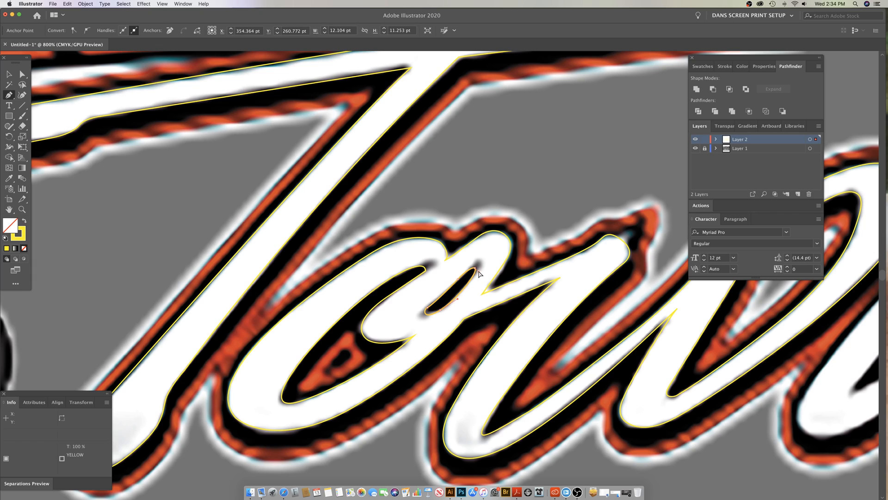
pyautogui.keyDown('super'); pyautogui.click(443, 319); pyautogui.keyUp('super')
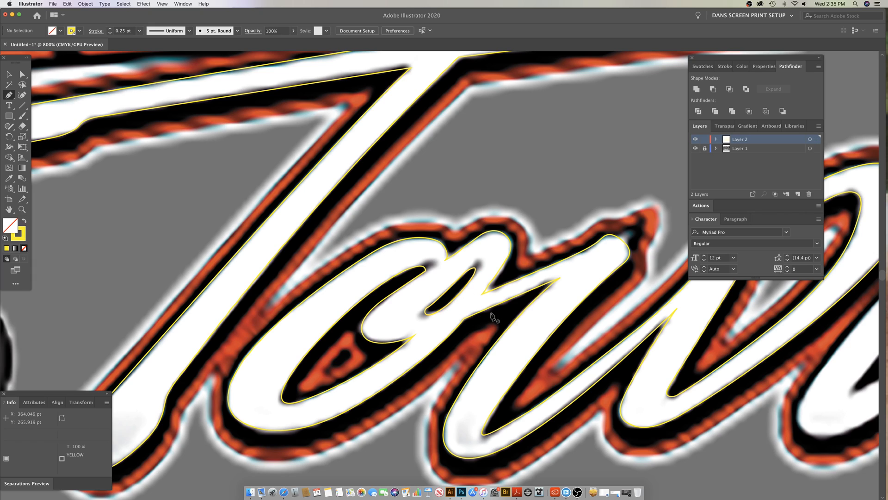
# Step: Refine the anchors at the lower and upper ends of the narrow slot in the o to follow the lettering
pyautogui.keyDown('super'); pyautogui.click(451, 308); pyautogui.keyUp('super')
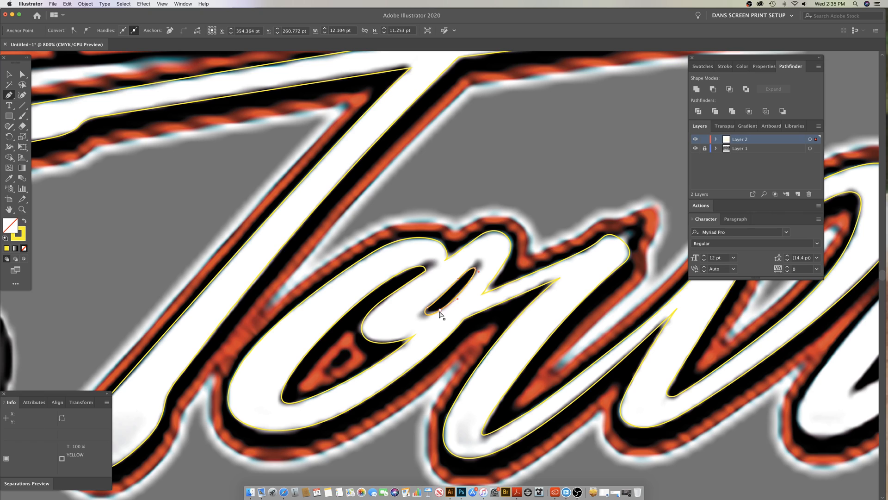
pyautogui.keyDown('super'); pyautogui.click(440, 310); pyautogui.keyUp('super')
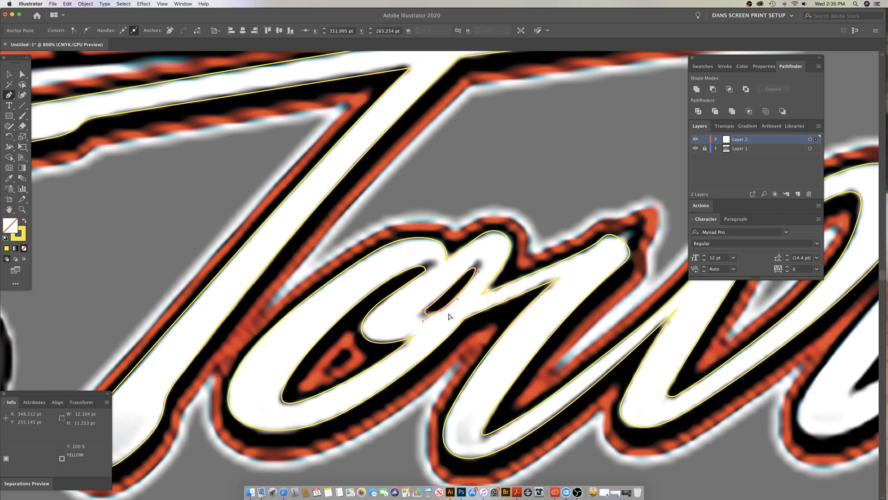
pyautogui.keyDown('super'); pyautogui.click(475, 270); pyautogui.keyUp('super')
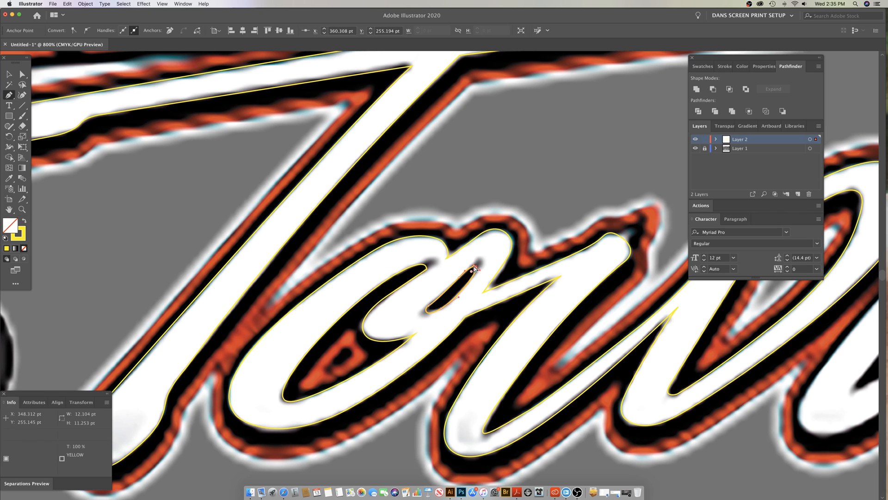
pyautogui.keyDown('super'); pyautogui.click(485, 269); pyautogui.keyUp('super')
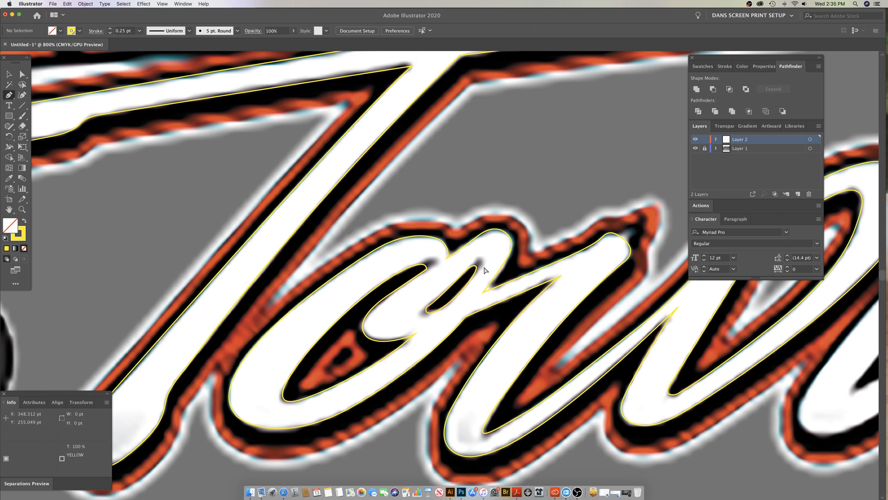
# Step: Inspect the traced T, o and w paths in Outline view, and return to the preview display
pyautogui.keyDown('alt'); pyautogui.keyDown('super'); pyautogui.click(489, 326); pyautogui.keyUp('super'); pyautogui.keyUp('alt')
pyautogui.keyDown('alt'); pyautogui.keyDown('super'); pyautogui.click(490, 327); pyautogui.keyUp('super'); pyautogui.keyUp('alt')
pyautogui.keyDown('alt'); pyautogui.keyDown('super'); pyautogui.click(490, 326); pyautogui.keyUp('super'); pyautogui.keyUp('alt')
pyautogui.moveTo(518, 296); pyautogui.dragTo(484, 353)
pyautogui.press('super+y')
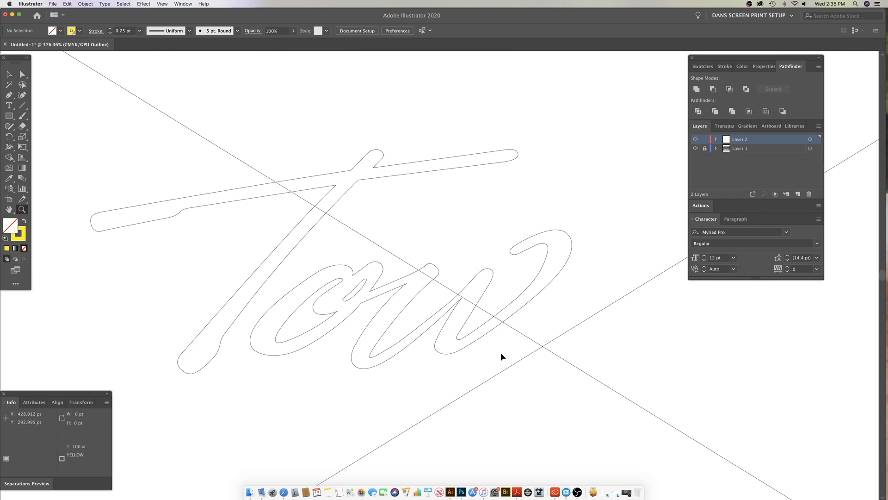
pyautogui.press('super+y')
pyautogui.moveTo(649, 348); pyautogui.dragTo(410, 306)
pyautogui.click(404, 198)
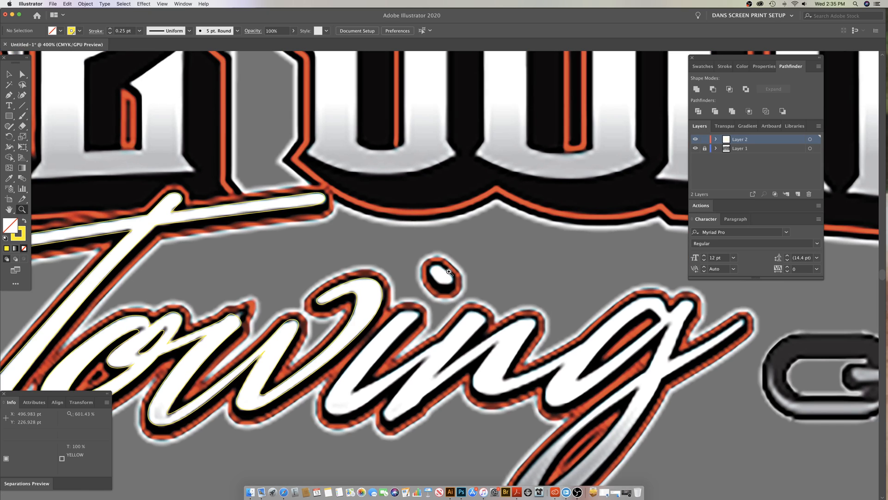
# Step: Start a new Pen tool path with a curved anchor on the upper edge of the white dot above the i
pyautogui.click(449, 272)
pyautogui.scroll(-2, 437, 259)
pyautogui.press('p')
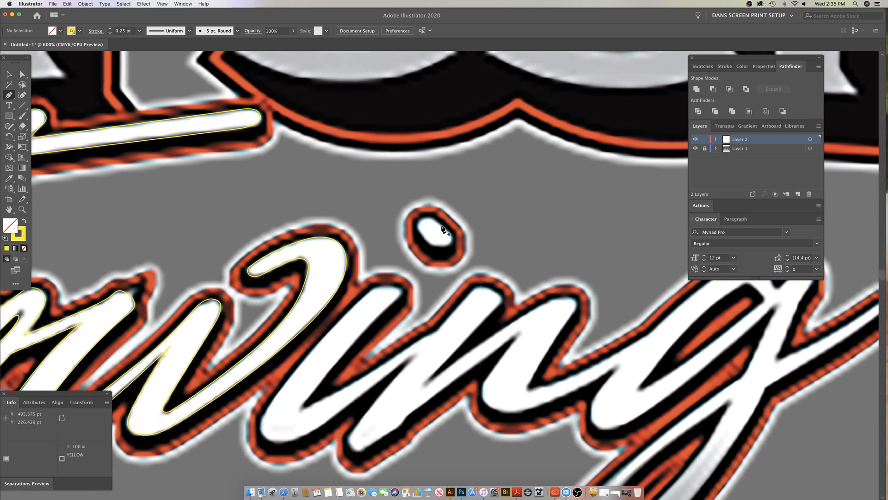
pyautogui.moveTo(443, 228); pyautogui.dragTo(493, 243)
# Step: Examine the traced lettering within the whole logo layout, and return to the dot of the i
pyautogui.press('z')
pyautogui.keyDown('alt'); pyautogui.click(465, 253); pyautogui.keyUp('alt')
pyautogui.keyDown('alt'); pyautogui.click(465, 253); pyautogui.keyUp('alt')
pyautogui.keyDown('alt'); pyautogui.click(465, 253); pyautogui.keyUp('alt')
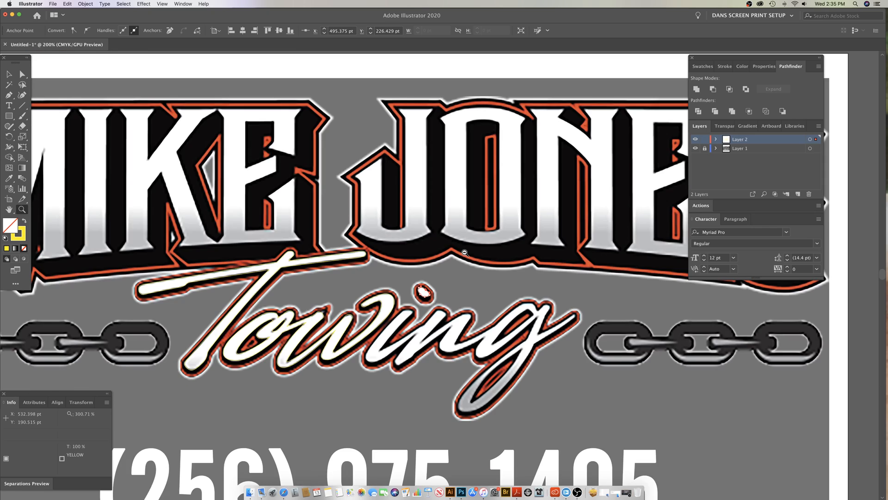
pyautogui.keyDown('alt'); pyautogui.click(465, 253); pyautogui.keyUp('alt')
pyautogui.scroll(-2, 477, 259)
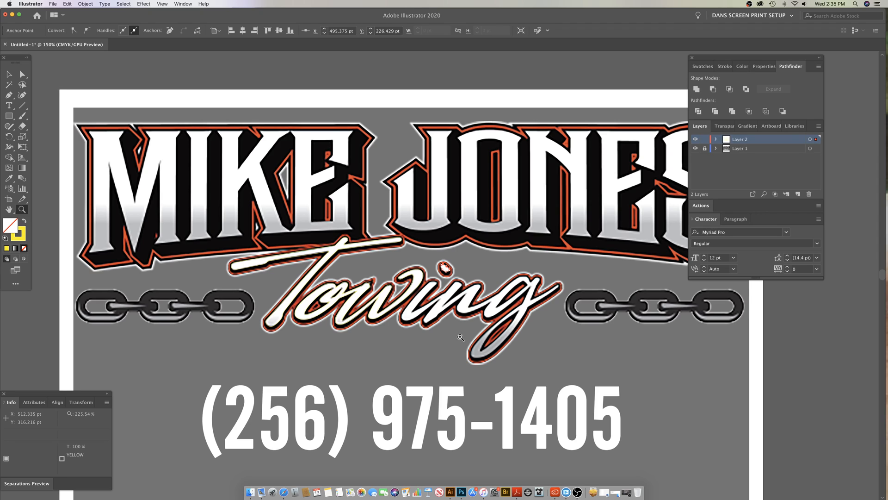
pyautogui.click(402, 313)
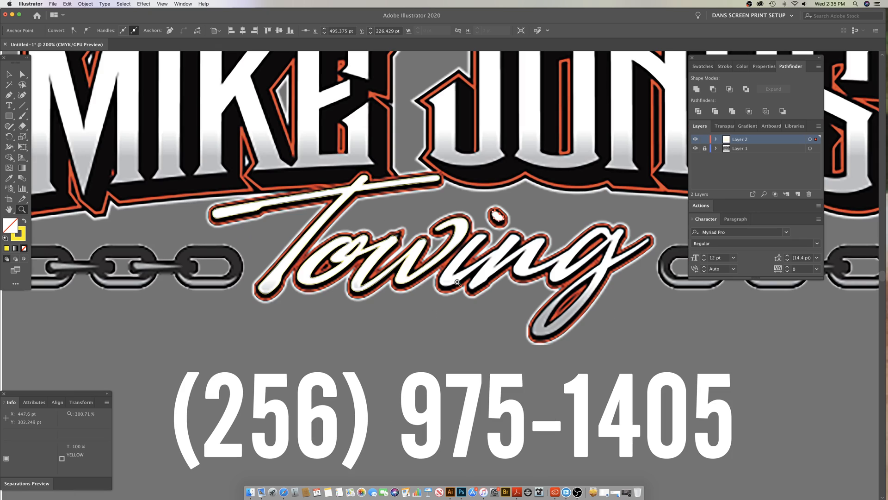
pyautogui.click(465, 265)
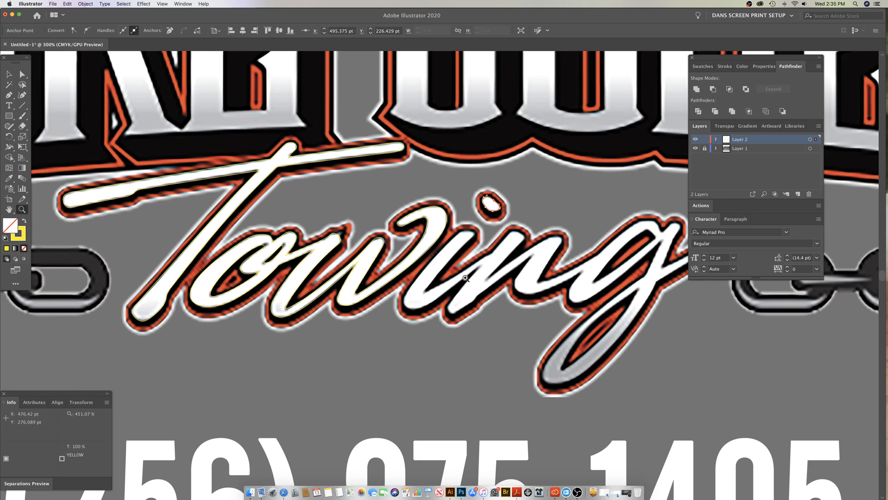
pyautogui.scroll(3, 465, 259)
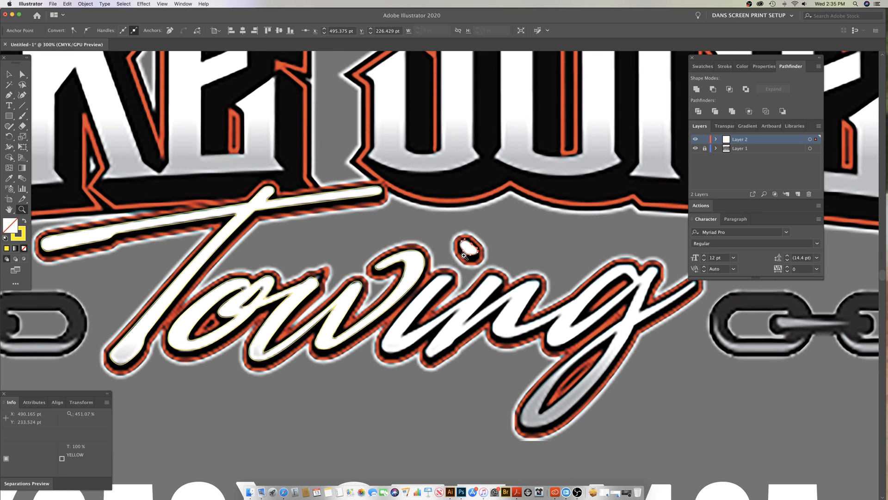
pyautogui.scroll(2, 467, 252)
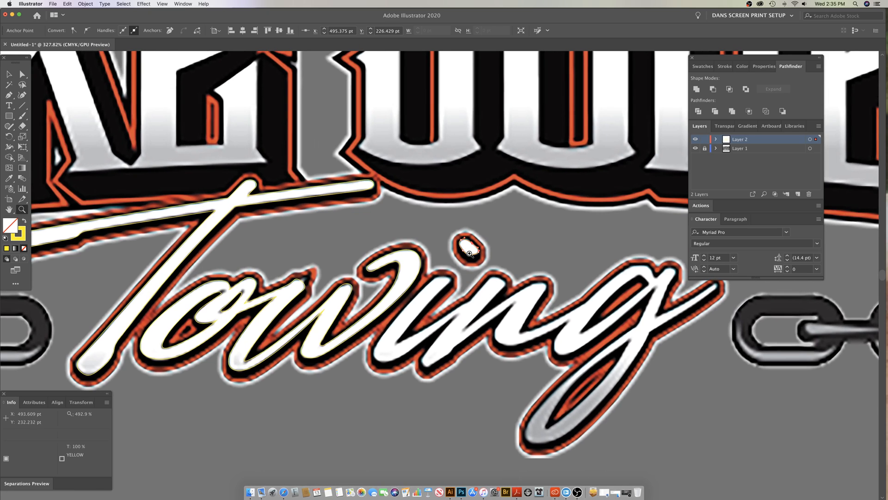
pyautogui.click(469, 253)
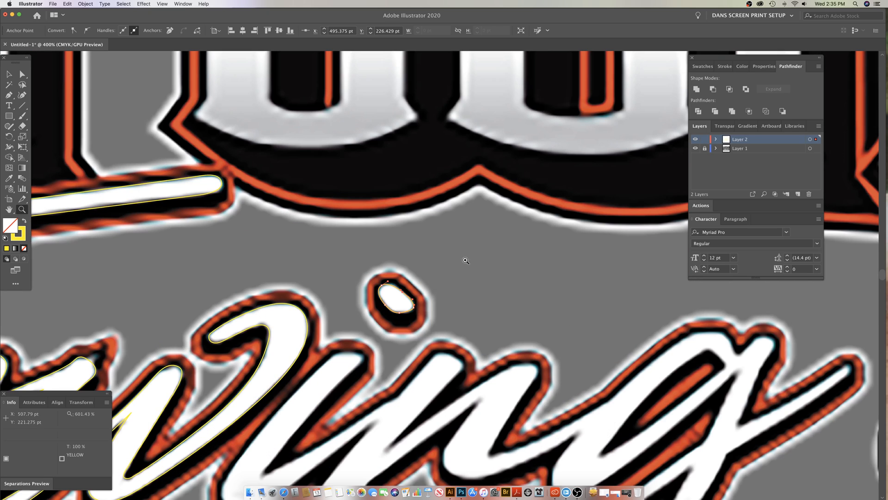
pyautogui.moveTo(391, 311); pyautogui.dragTo(448, 278)
# Step: Trace around the lower edge of the i's dot, close the oval path at its starting anchor, and deselect it
pyautogui.press('p')
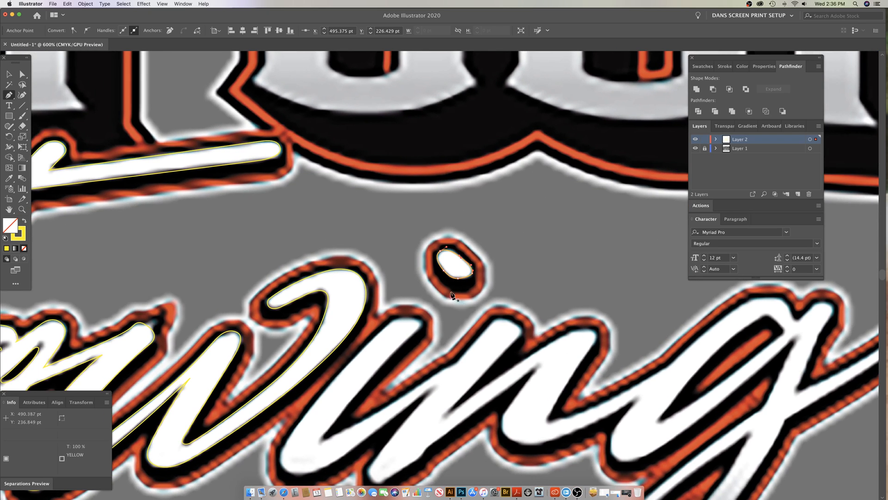
pyautogui.keyDown('super'); pyautogui.click(448, 292); pyautogui.keyUp('super')
pyautogui.keyDown('super'); pyautogui.click(465, 278); pyautogui.keyUp('super')
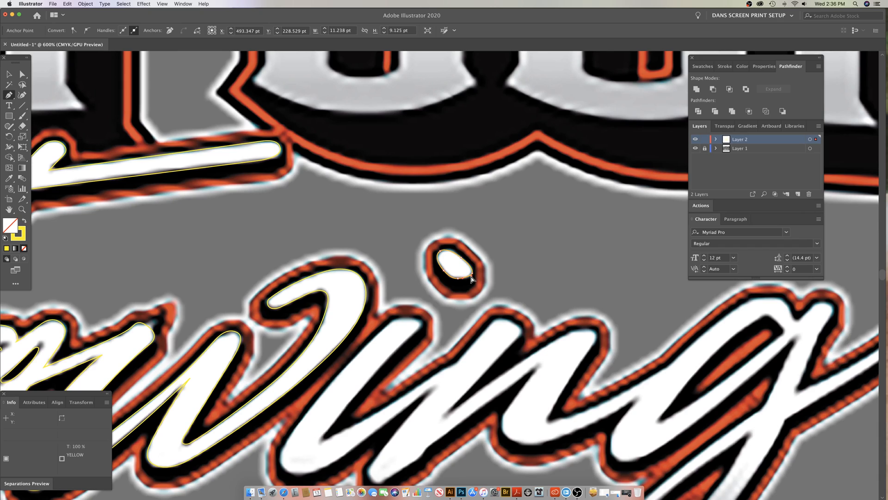
pyautogui.click(458, 253)
pyautogui.moveTo(457, 251); pyautogui.dragTo(470, 277)
pyautogui.keyDown('super'); pyautogui.click(465, 316); pyautogui.keyUp('super')
# Step: Trace the outer edge of the i's stem from its upper tip down around its lower curve, and deselect the open path
pyautogui.moveTo(430, 320); pyautogui.dragTo(478, 249)
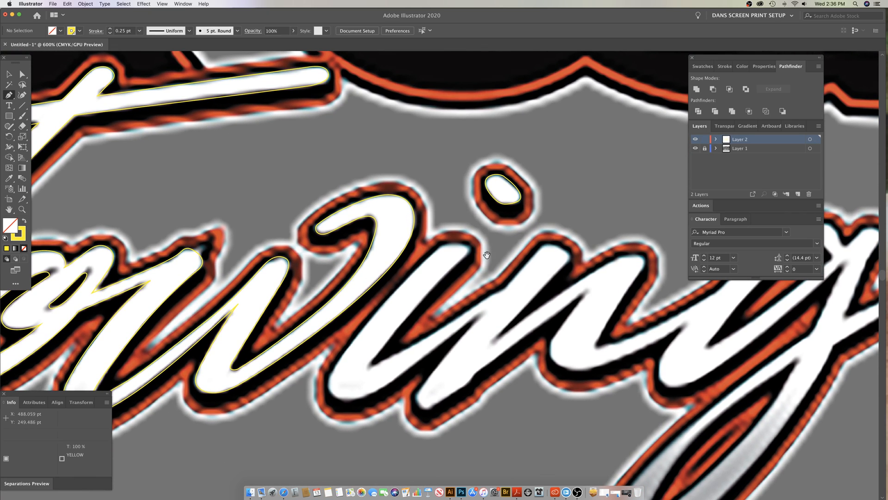
pyautogui.press('z')
pyautogui.keyDown('alt'); pyautogui.click(411, 298); pyautogui.keyUp('alt')
pyautogui.keyDown('alt'); pyautogui.click(411, 298); pyautogui.keyUp('alt')
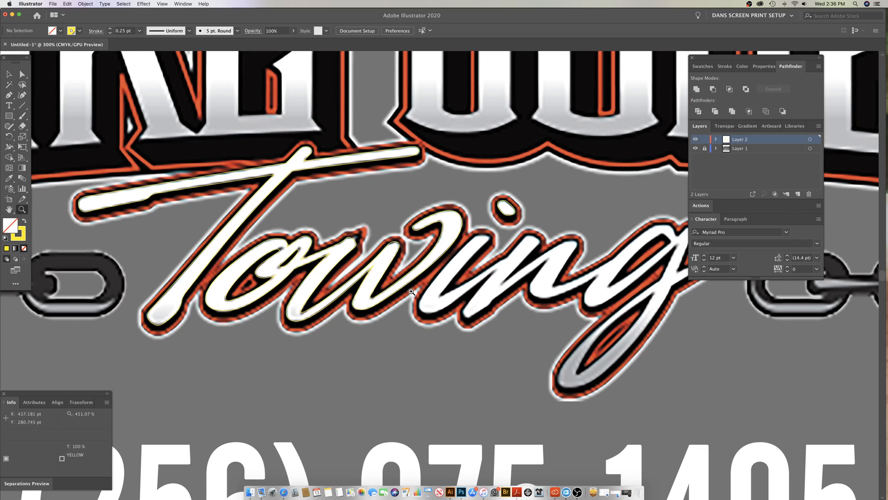
pyautogui.scroll(3, 419, 290)
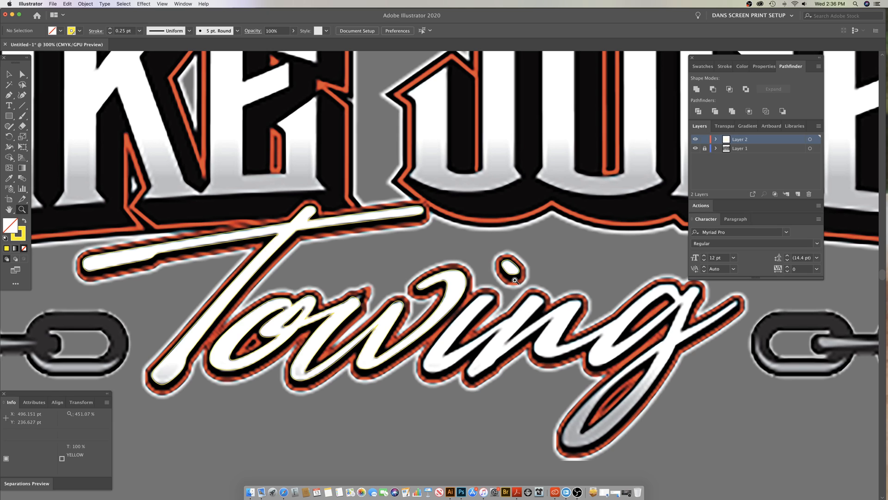
pyautogui.click(508, 300)
pyautogui.click(508, 300)
pyautogui.moveTo(388, 348); pyautogui.dragTo(536, 314)
pyautogui.press('p')
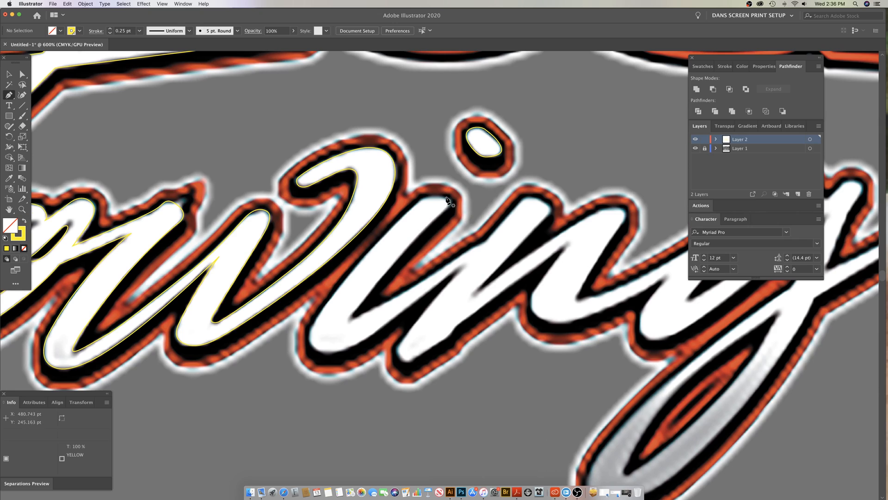
pyautogui.moveTo(434, 197); pyautogui.dragTo(414, 206)
pyautogui.moveTo(326, 303); pyautogui.dragTo(368, 339)
pyautogui.click(309, 334)
pyautogui.keyDown('super'); pyautogui.click(388, 350); pyautogui.keyUp('super')
pyautogui.scroll(2, 468, 338)
pyautogui.hscroll(2, 467, 338)
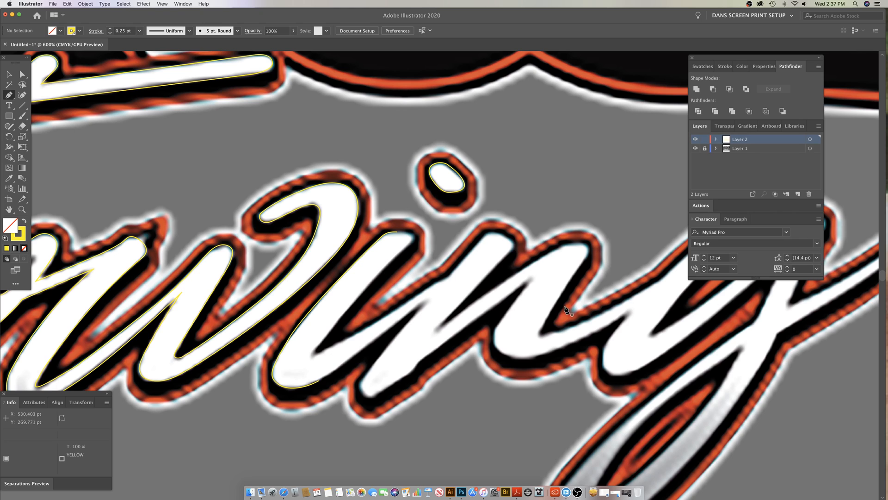
pyautogui.click(582, 491)
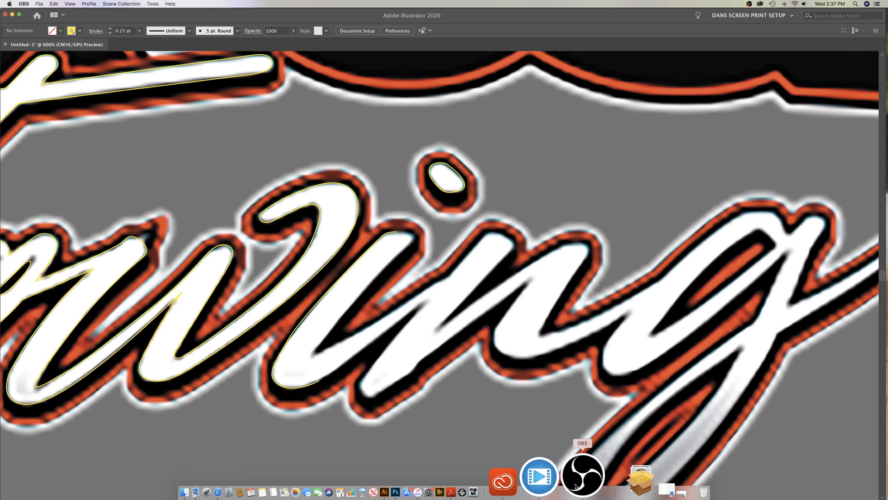